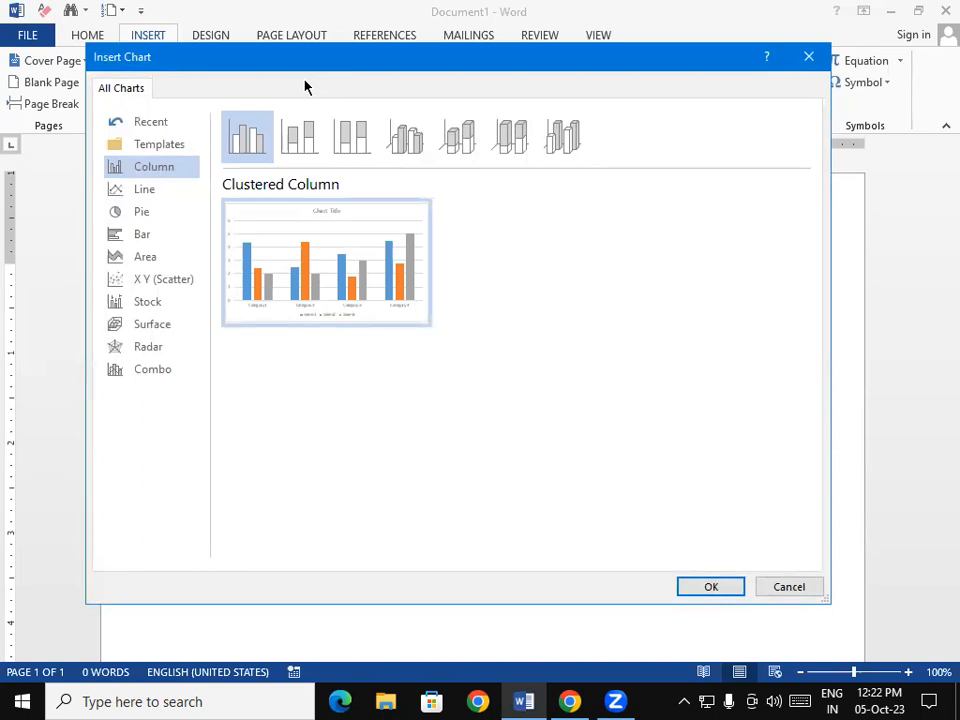
Preview the available chart types from Line through Combo before choosing one.
{"action": "left_click", "coordinate": [148, 191]}
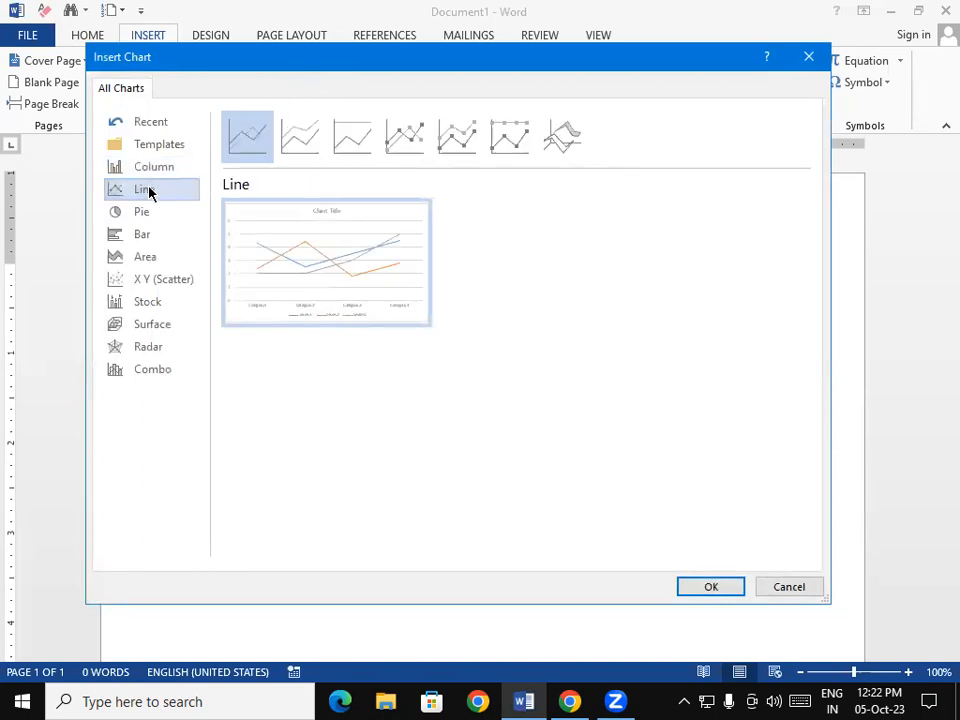
{"action": "left_click", "coordinate": [141, 213]}
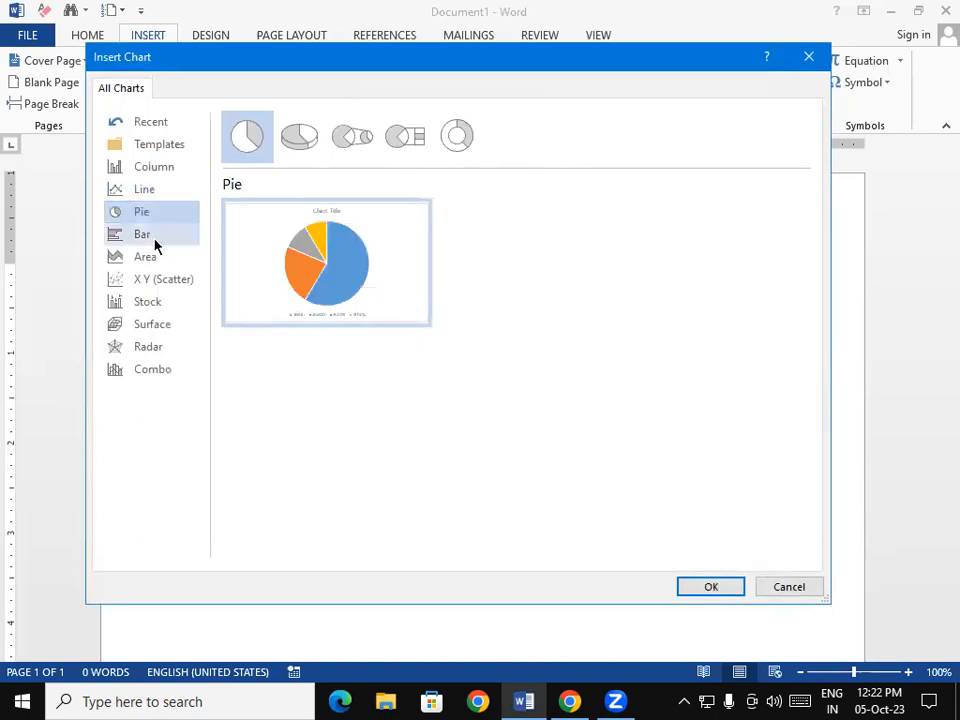
{"action": "left_click", "coordinate": [155, 240]}
{"action": "left_click", "coordinate": [158, 263]}
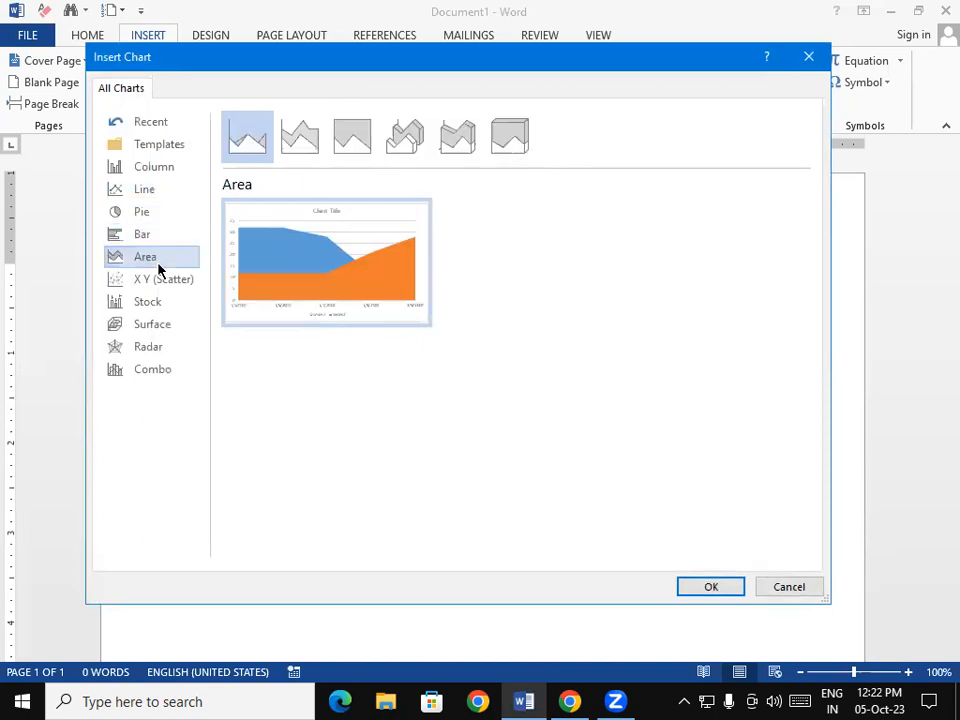
{"action": "left_click", "coordinate": [158, 285]}
{"action": "left_click", "coordinate": [155, 304]}
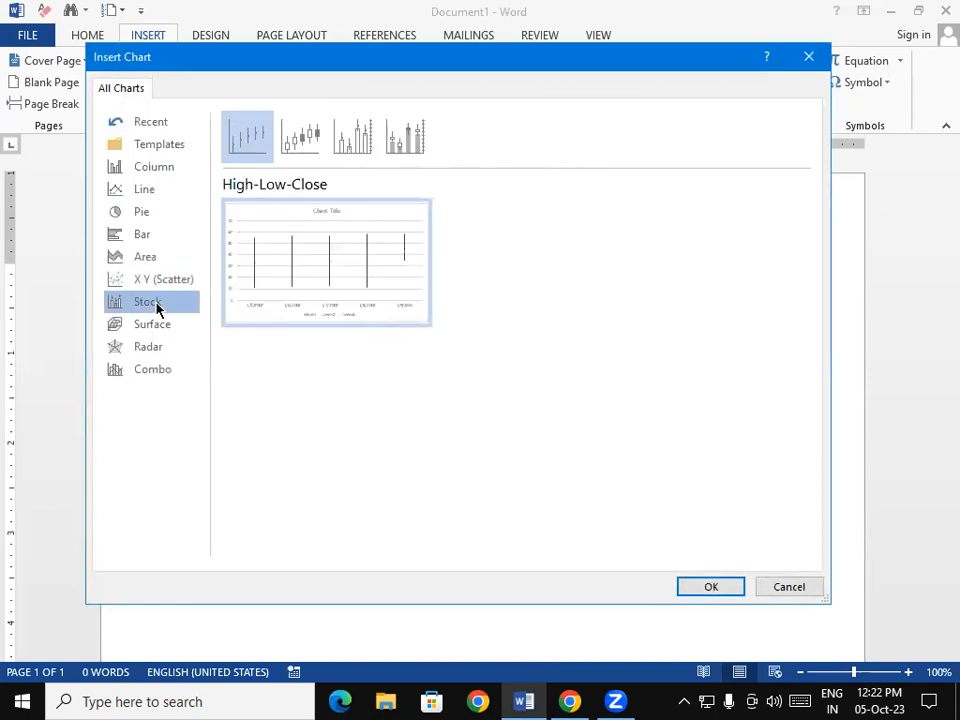
{"action": "left_click", "coordinate": [164, 329]}
{"action": "left_click", "coordinate": [163, 348]}
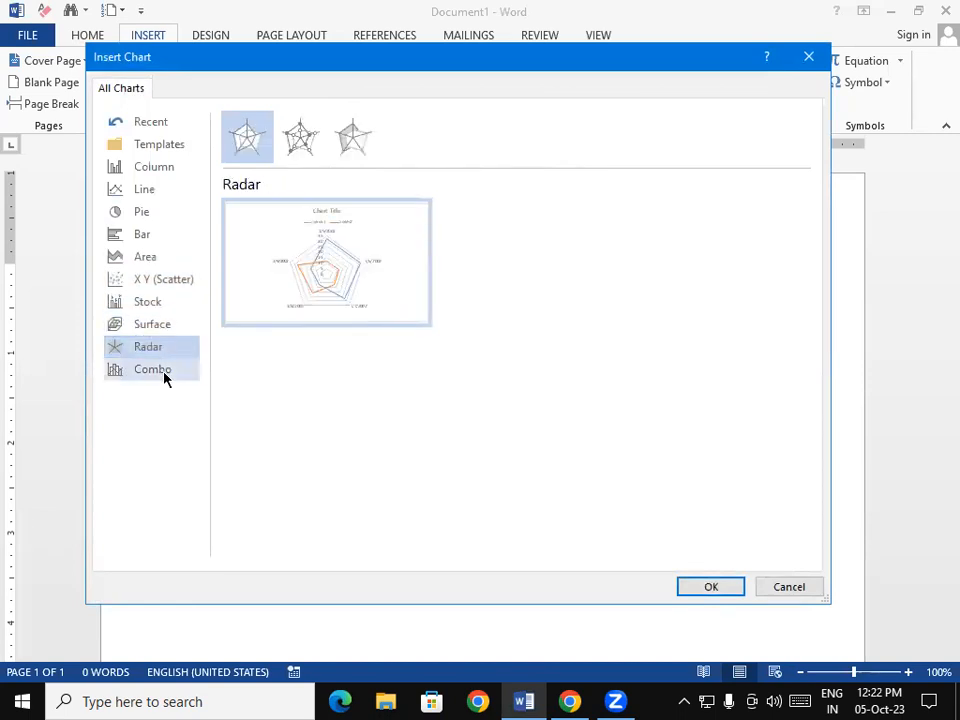
{"action": "left_click", "coordinate": [165, 374]}
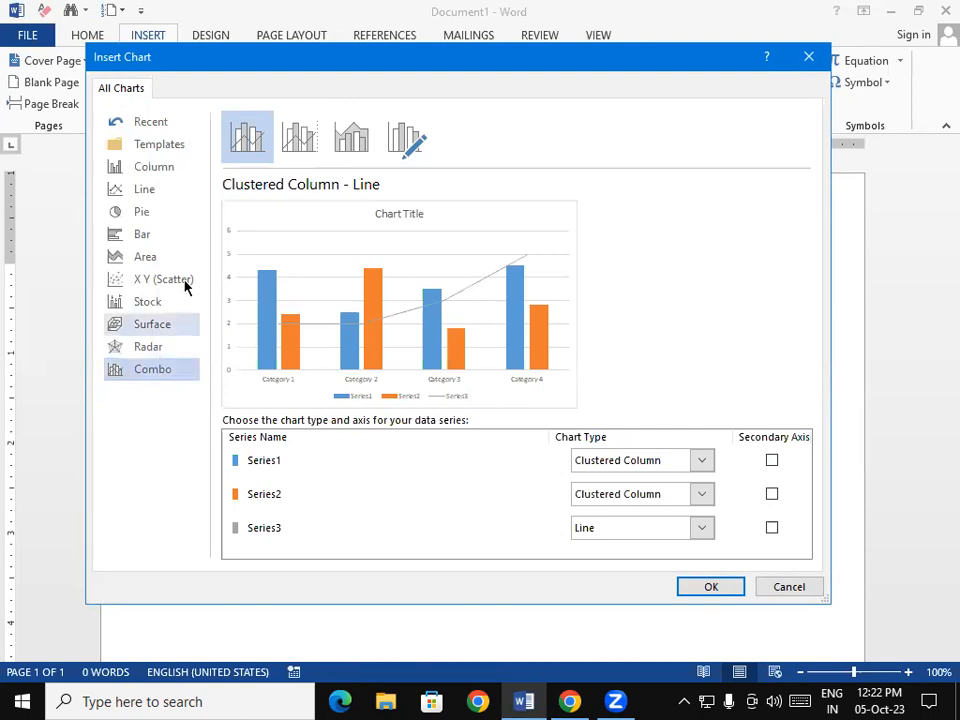
Insert a Clustered Column chart into the document.
{"action": "left_click", "coordinate": [187, 180]}
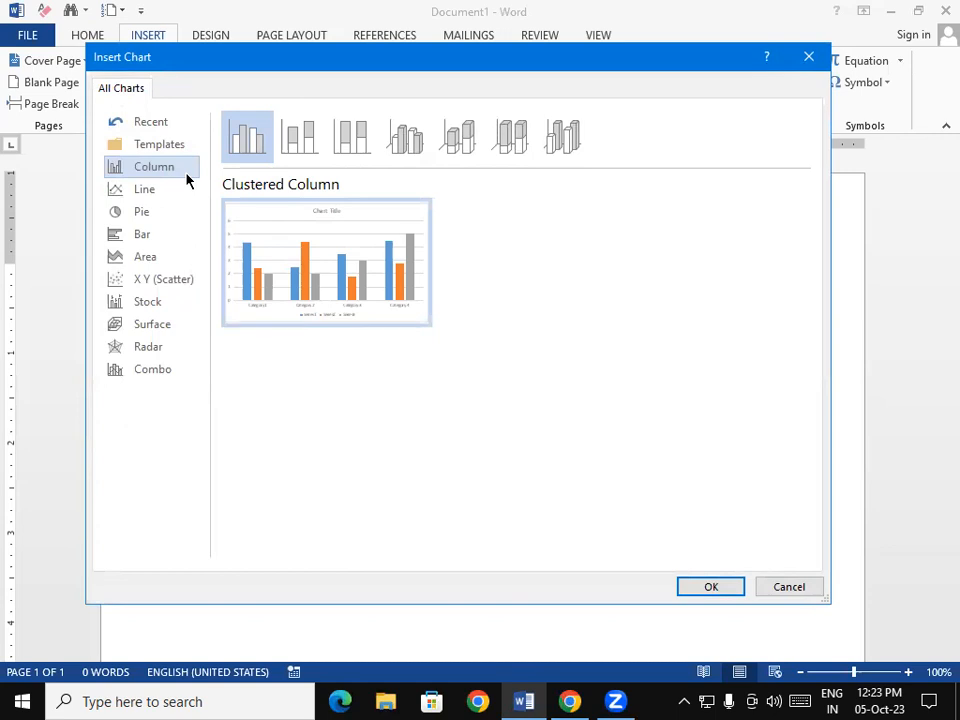
{"action": "left_click", "coordinate": [702, 587]}
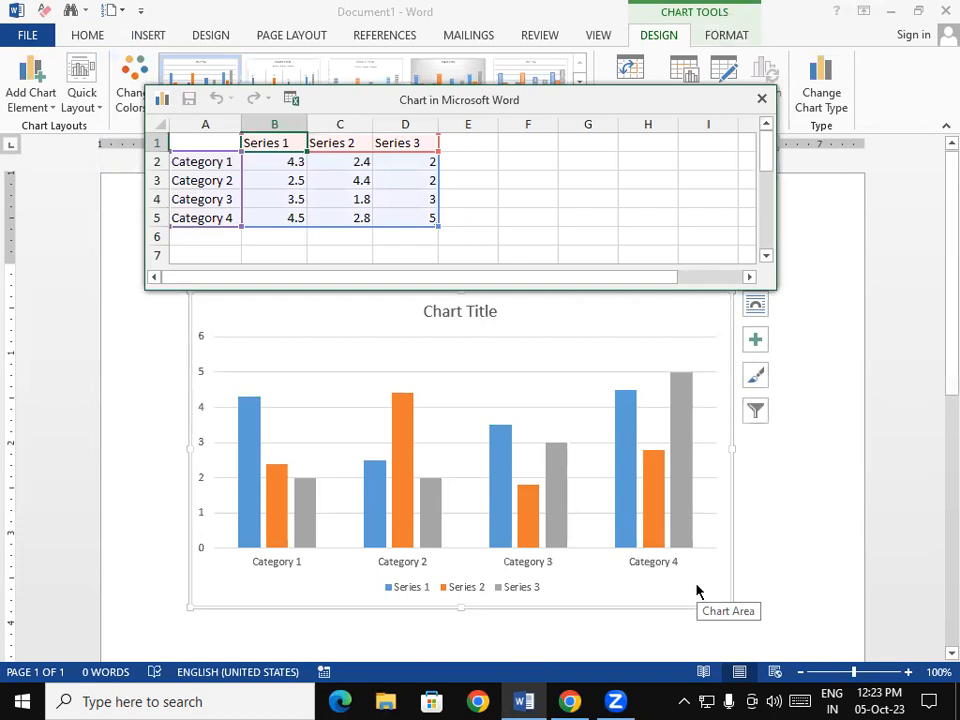
Rename the chart's first two categories in the data sheet as DEORIA and PADRAUNA.
{"action": "left_click", "coordinate": [201, 163]}
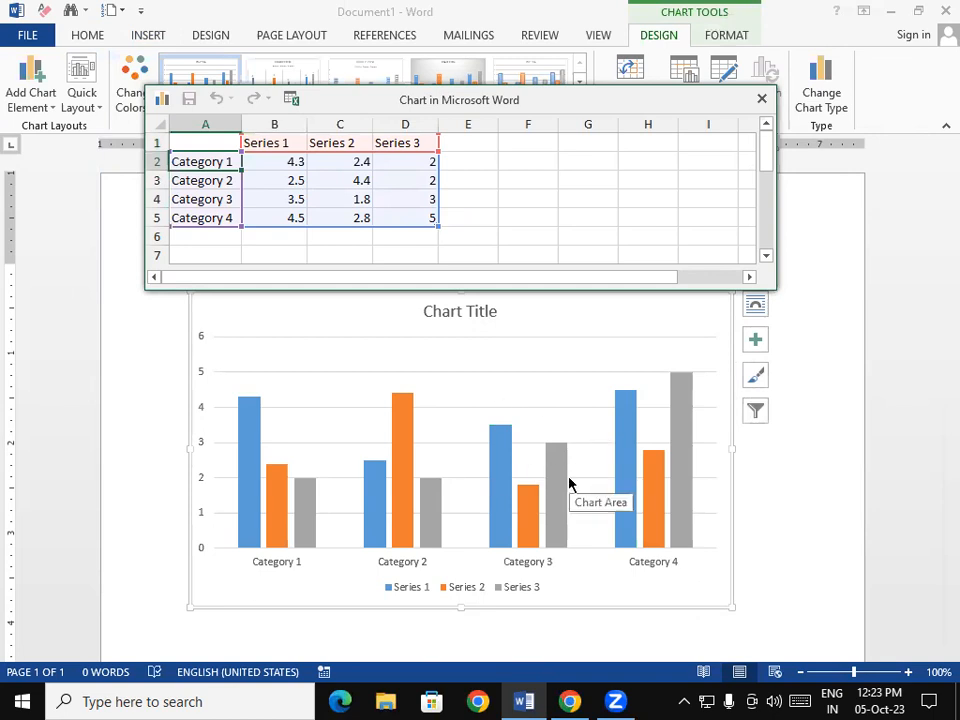
{"action": "left_click", "coordinate": [222, 180]}
{"action": "left_click", "coordinate": [222, 199]}
{"action": "left_click", "coordinate": [224, 214]}
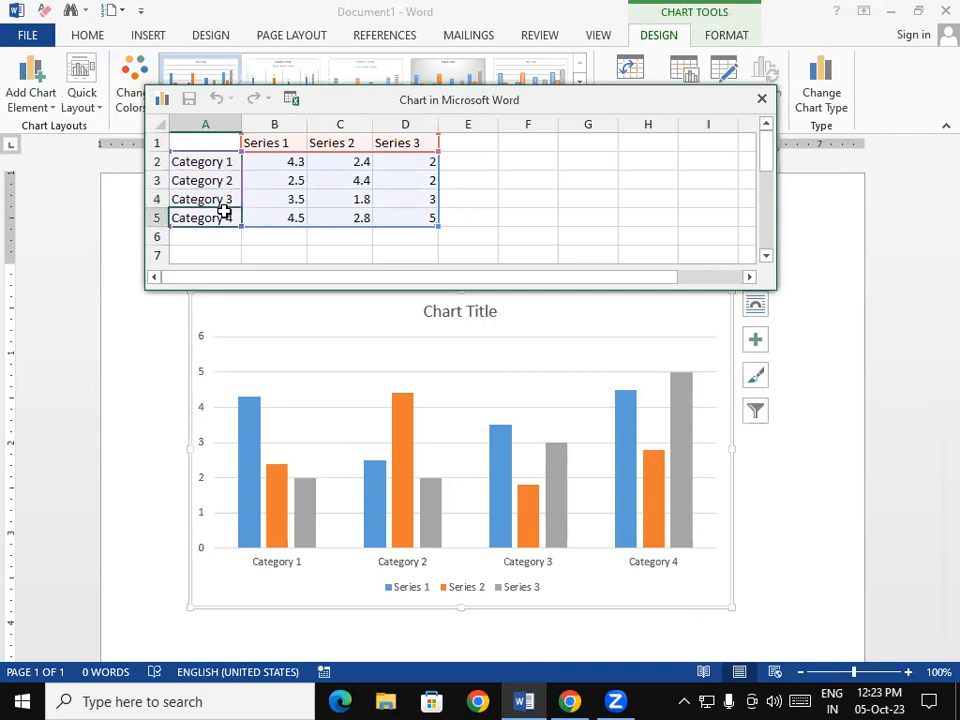
{"action": "left_click", "coordinate": [222, 162]}
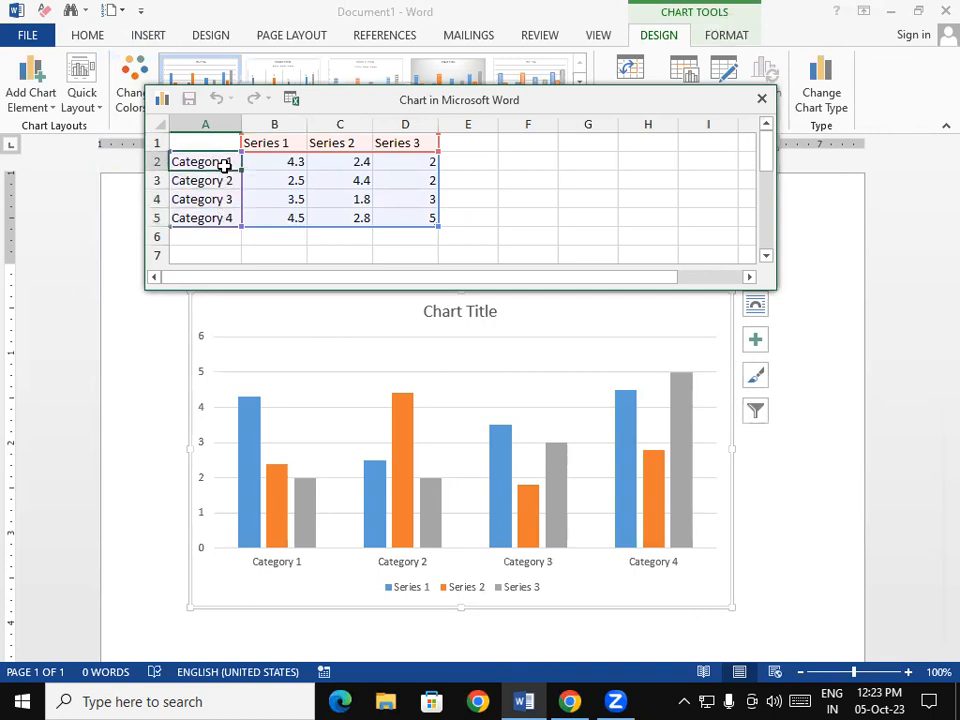
{"action": "type", "text": "de"}
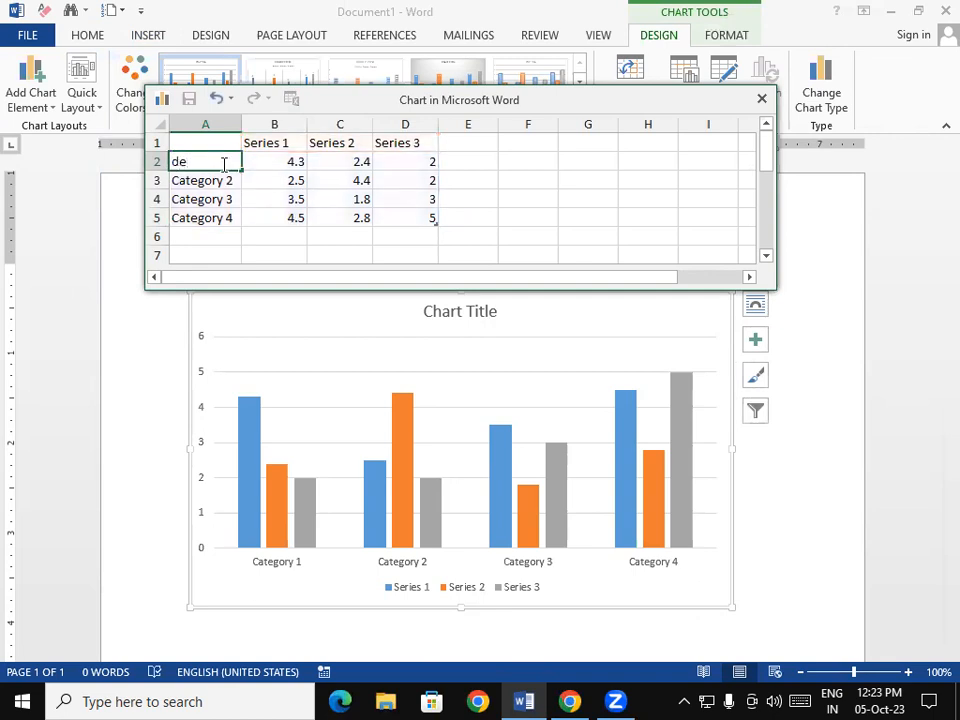
{"action": "key", "text": "BackSpace"}
{"action": "key", "text": "BackSpace"}
{"action": "type", "text": "DEORIA"}
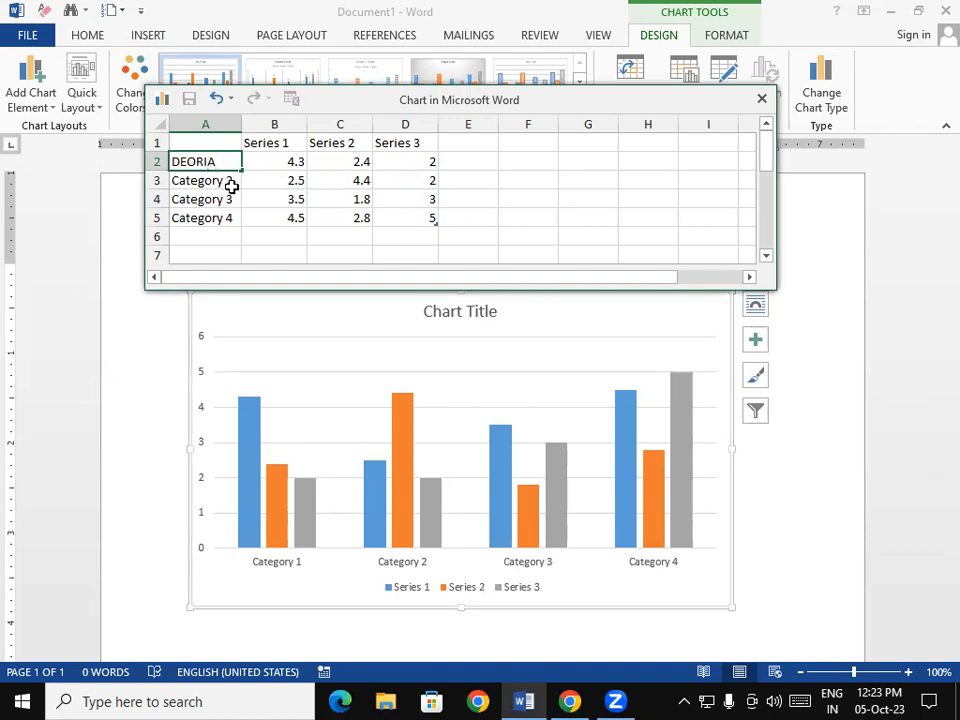
{"action": "left_click", "coordinate": [232, 184]}
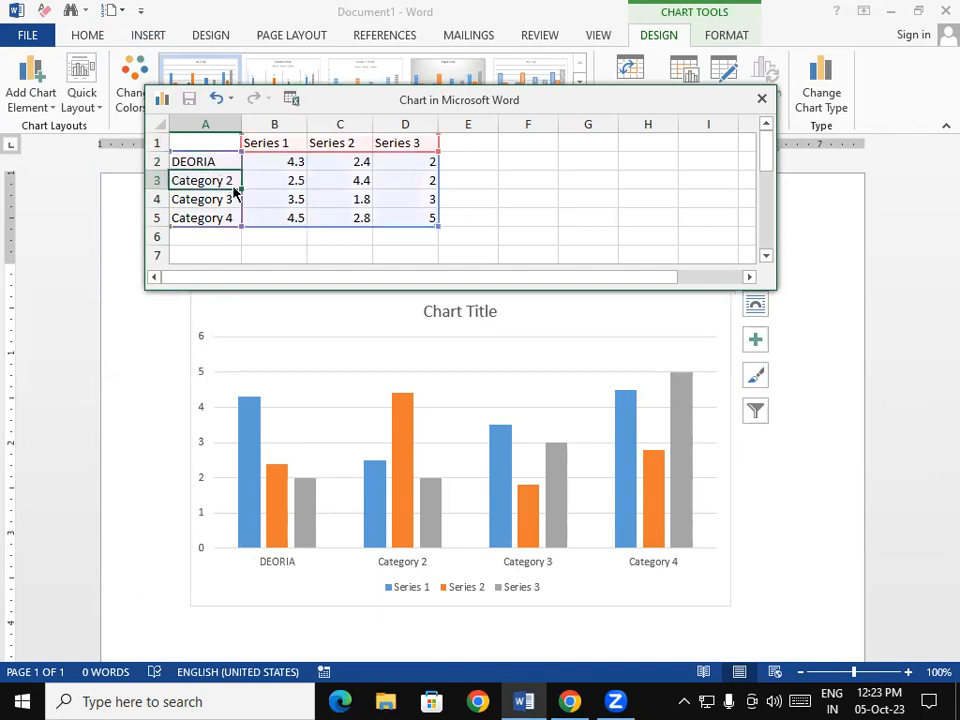
{"action": "type", "text": "PADRAU"}
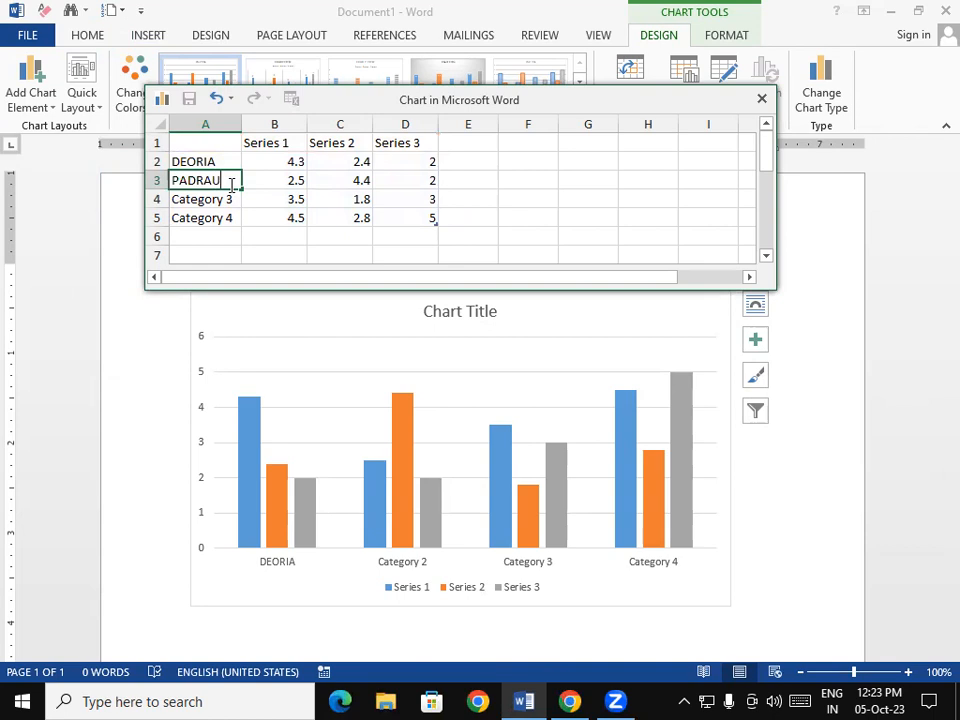
{"action": "type", "text": "NA"}
Rename the third and fourth chart categories in the data sheet as HATA and GKP.
{"action": "left_click", "coordinate": [224, 201]}
{"action": "key", "text": "BackSpace"}
{"action": "type", "text": "HATA"}
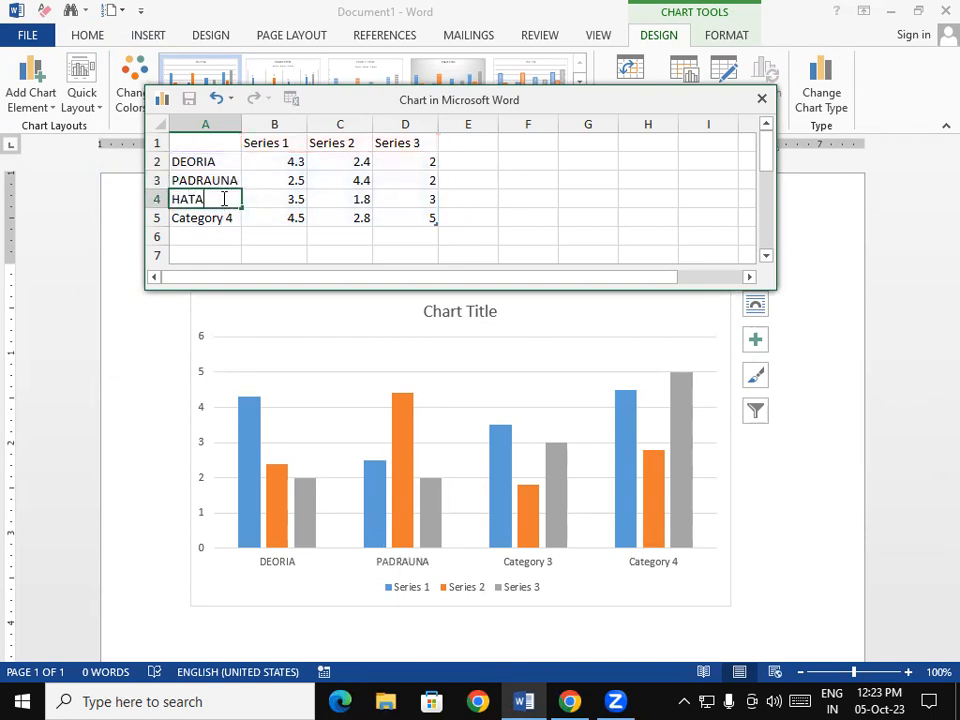
{"action": "left_click", "coordinate": [224, 219]}
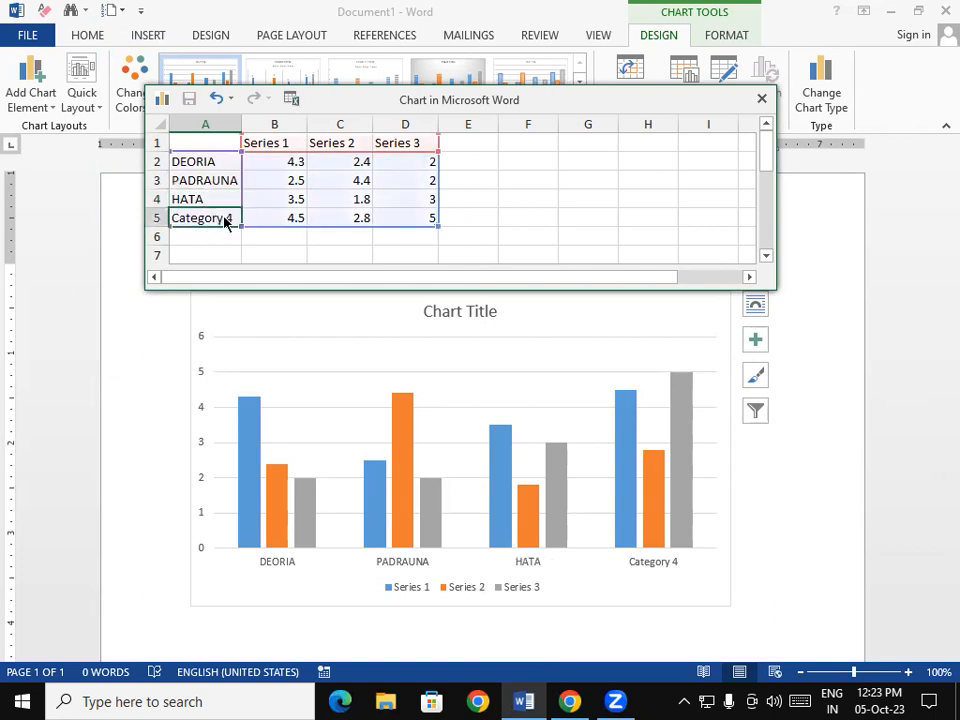
{"action": "type", "text": "H"}
{"action": "key", "text": "BackSpace"}
{"action": "type", "text": "GKP"}
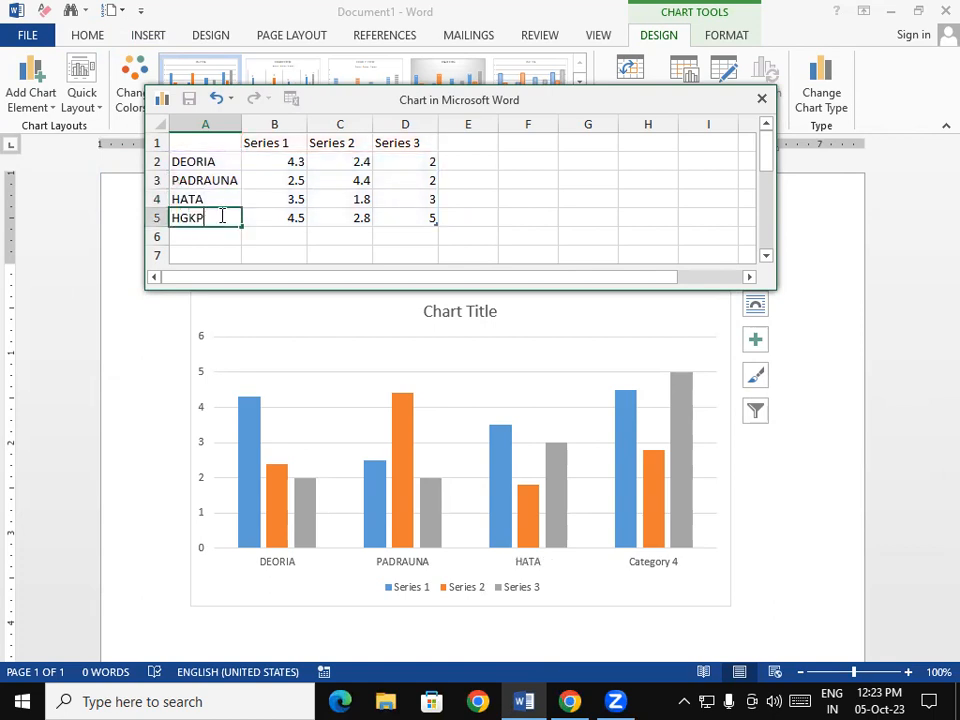
{"action": "key", "text": "BackSpace"}
{"action": "key", "text": "BackSpace"}
{"action": "key", "text": "BackSpace"}
{"action": "key", "text": "BackSpace"}
{"action": "type", "text": "GKP"}
Rename the three data series in the chart's data sheet as KEYBOARD, CPU and MOUSE.
{"action": "left_click", "coordinate": [297, 148]}
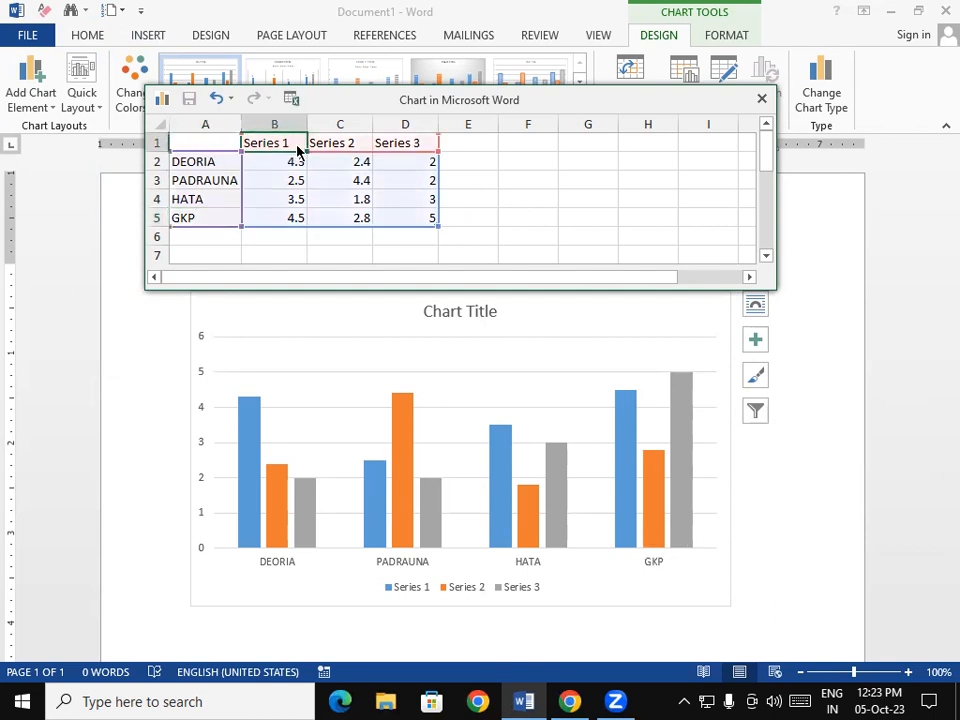
{"action": "type", "text": "KEYB"}
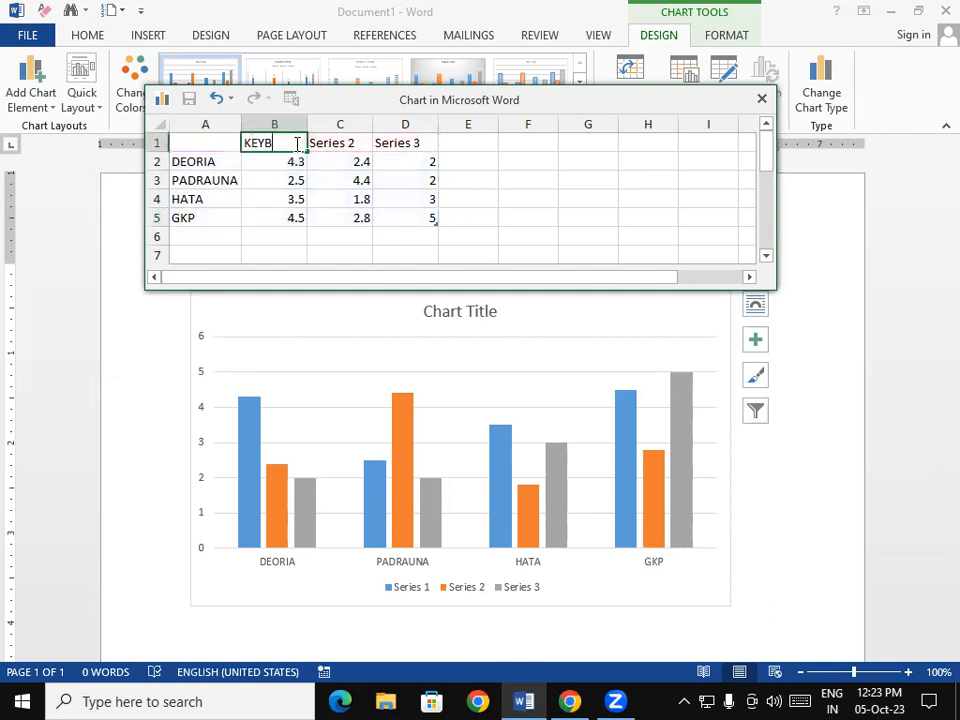
{"action": "type", "text": "OARD"}
{"action": "left_click", "coordinate": [345, 147]}
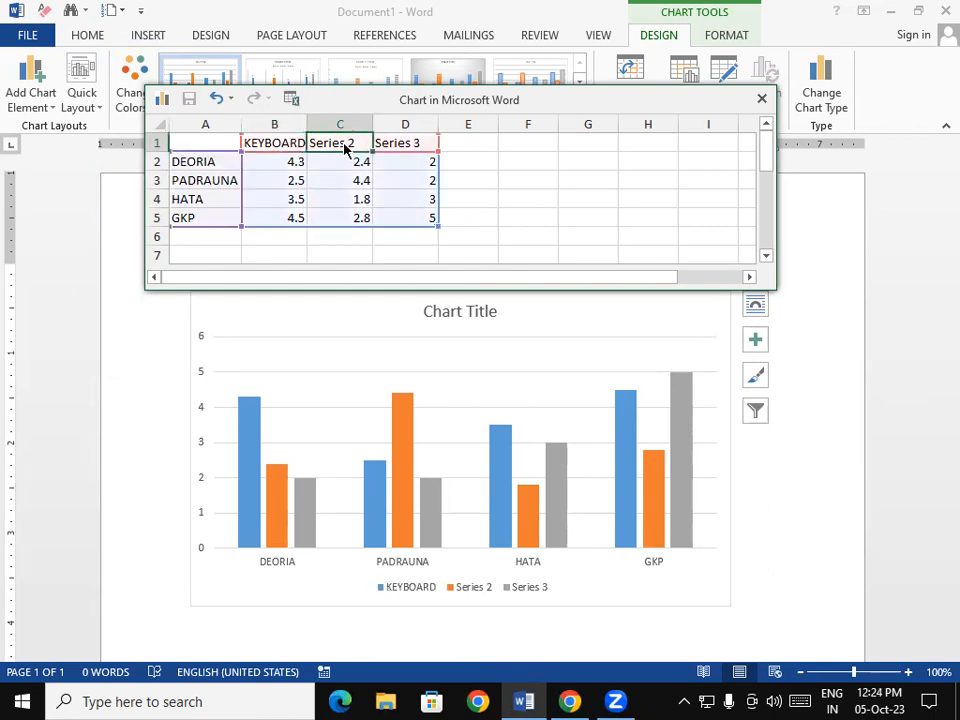
{"action": "type", "text": "CPU"}
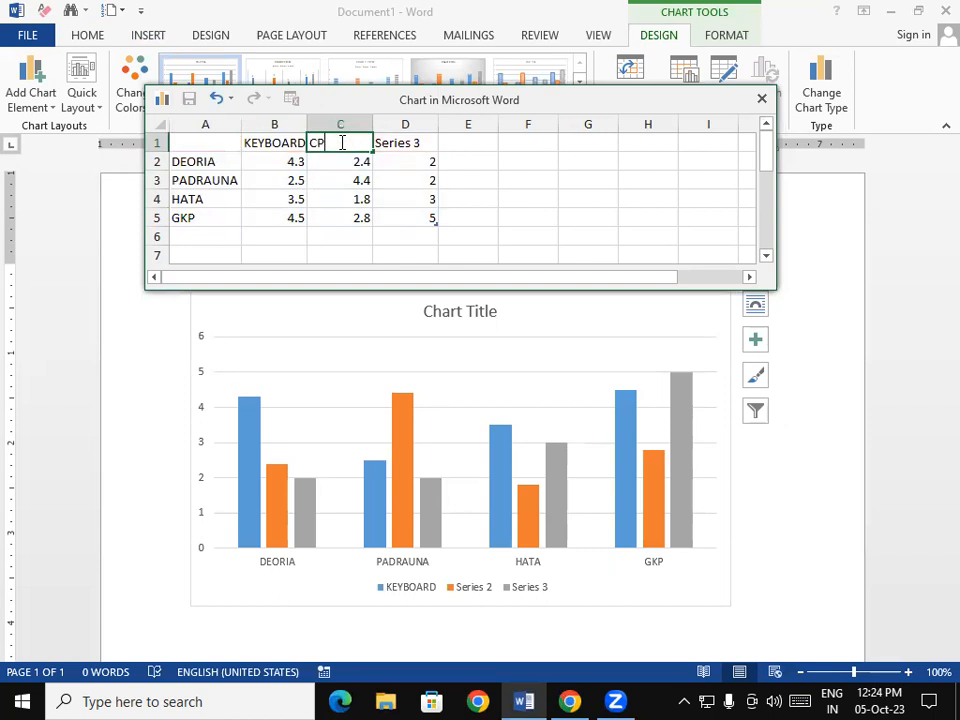
{"action": "left_click", "coordinate": [423, 148]}
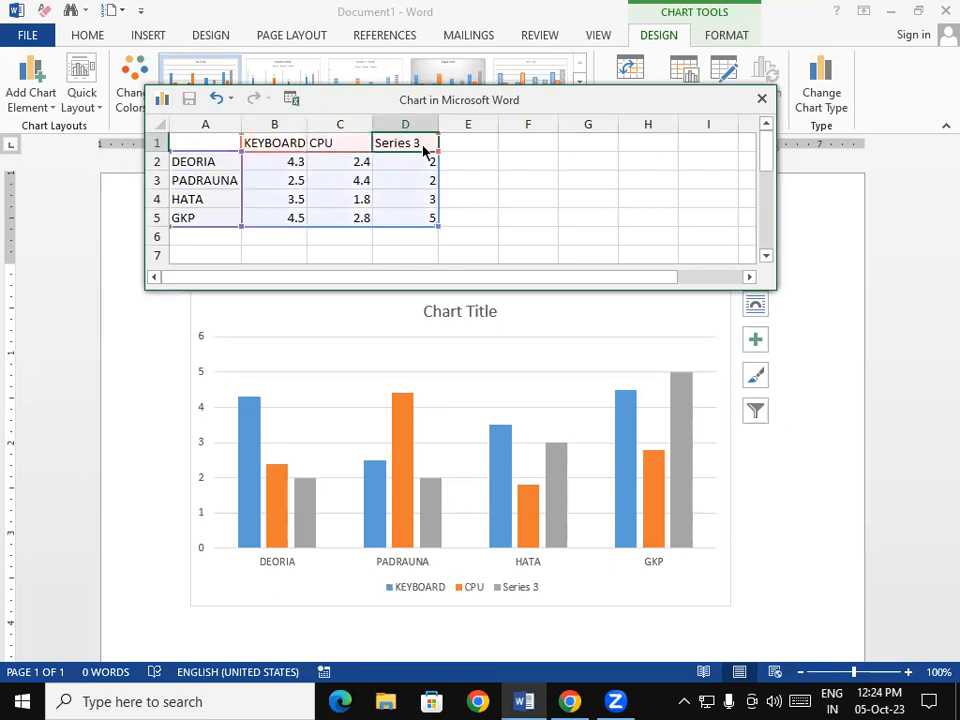
{"action": "type", "text": "MOUSE"}
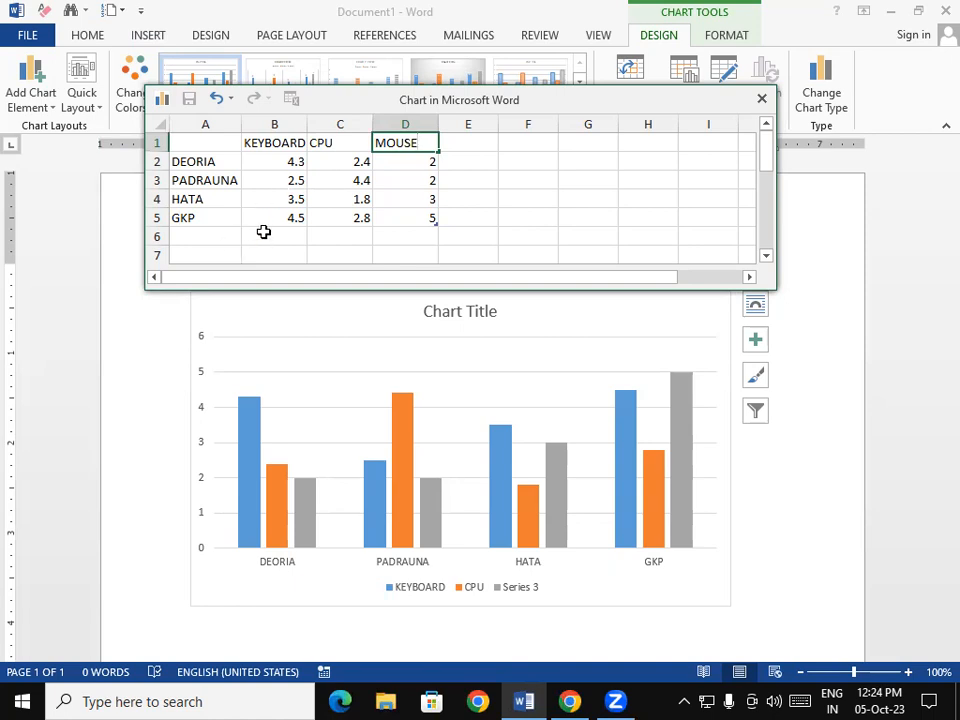
Set the KEYBOARD values to 5000 for DEORIA and 25000 for PADRAUNA.
{"action": "left_click", "coordinate": [288, 161]}
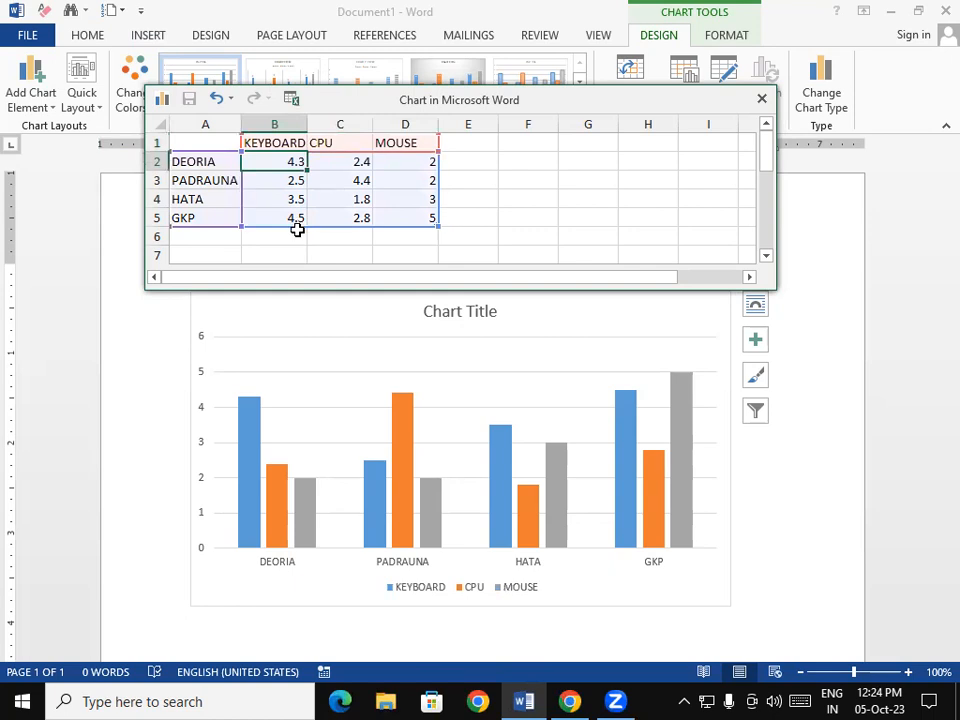
{"action": "type", "text": "50000"}
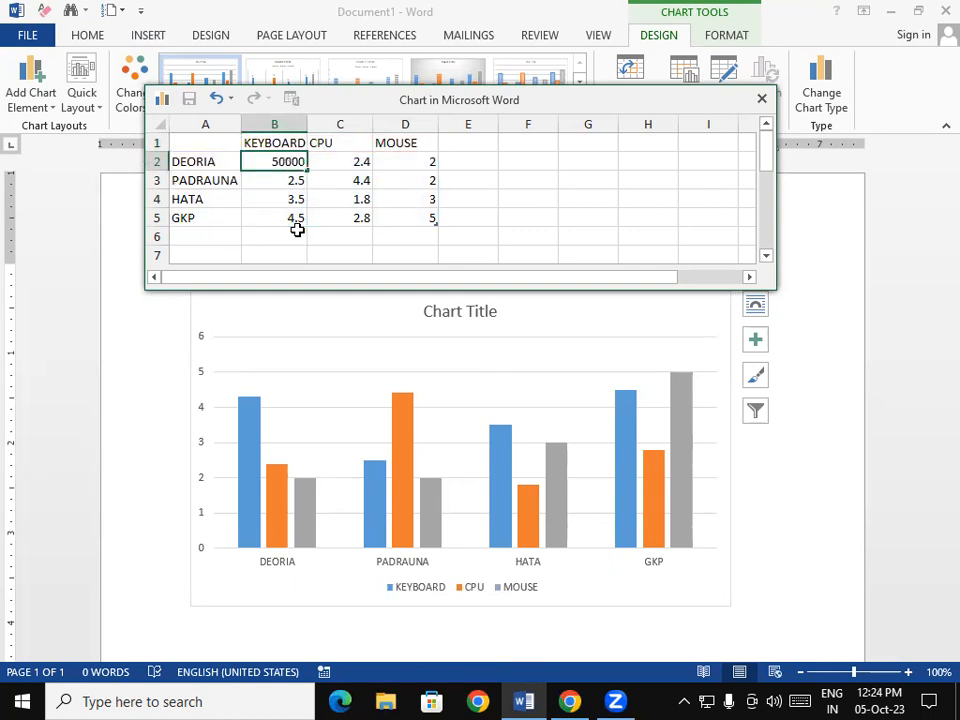
{"action": "key", "text": "BackSpace"}
{"action": "left_click", "coordinate": [362, 201]}
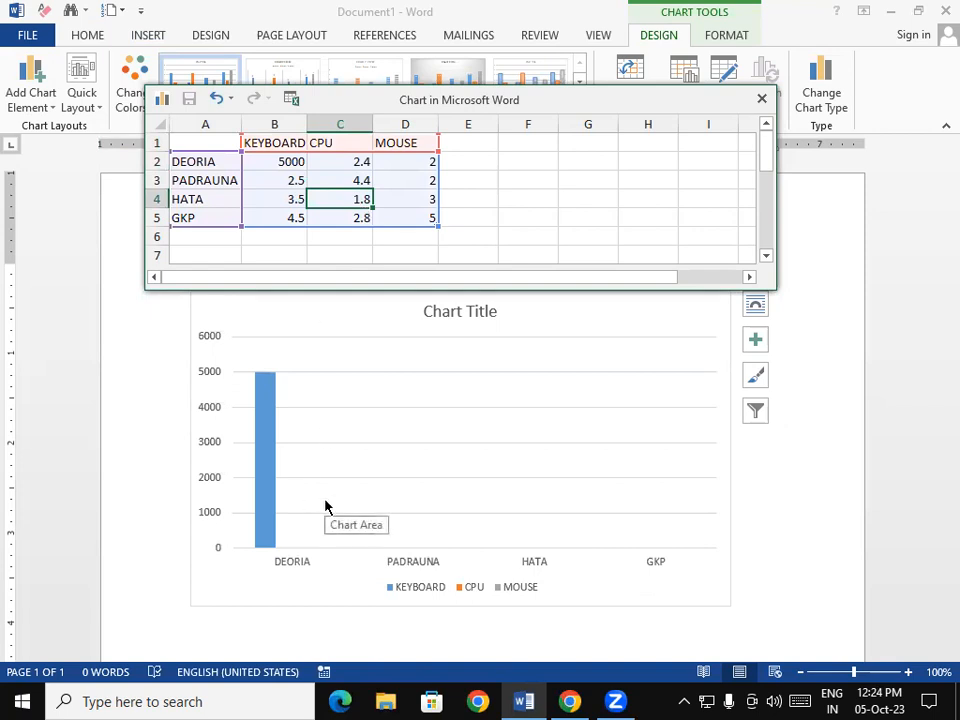
{"action": "left_click", "coordinate": [291, 180]}
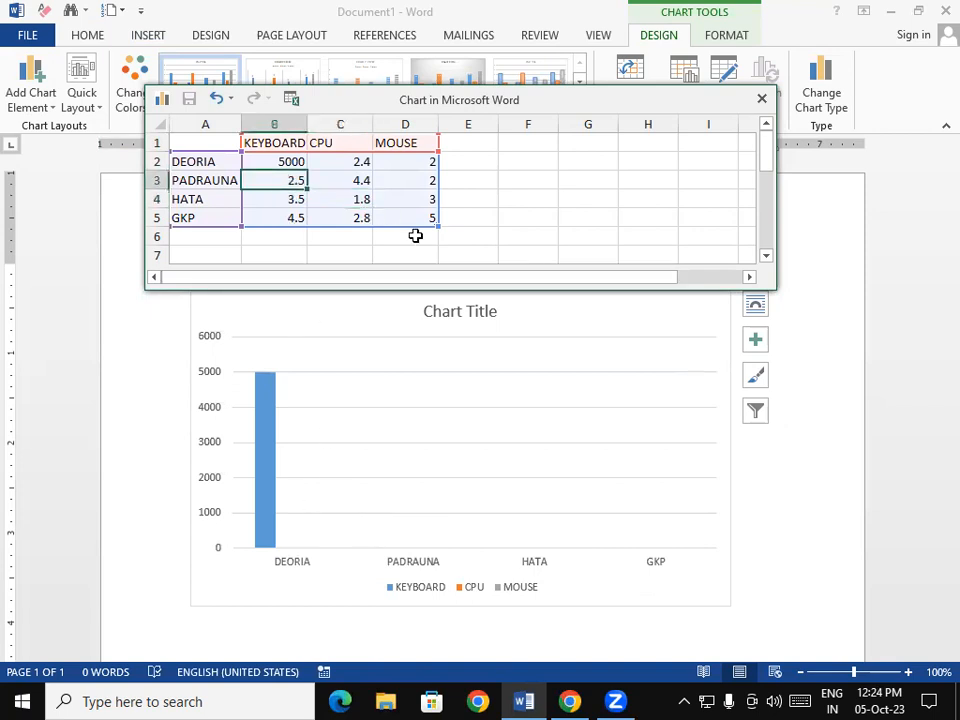
{"action": "type", "text": "25000"}
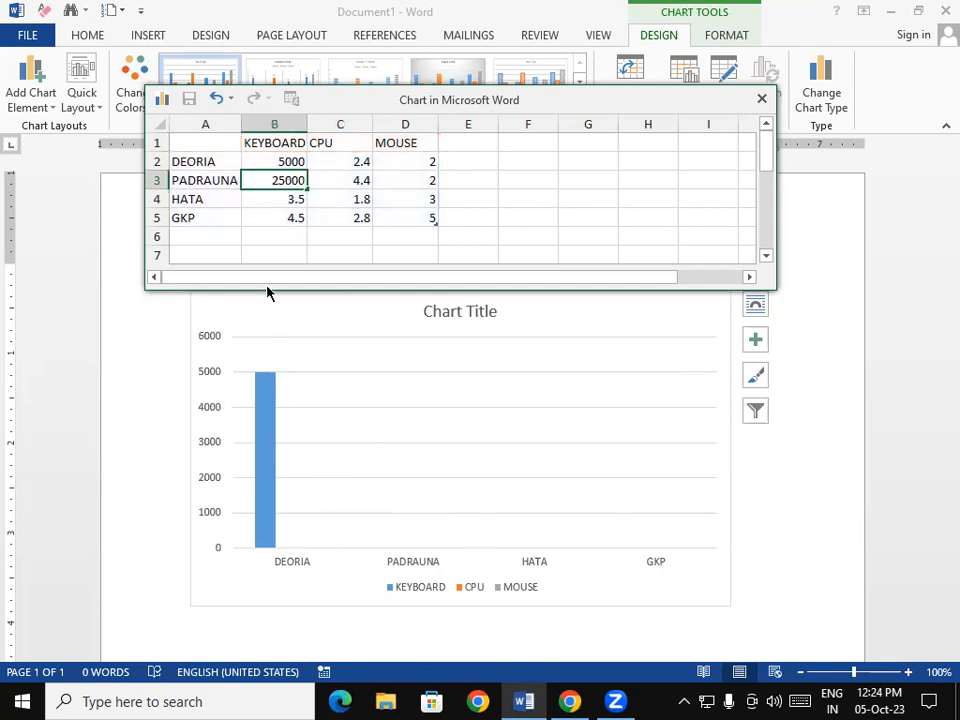
{"action": "left_click", "coordinate": [350, 199]}
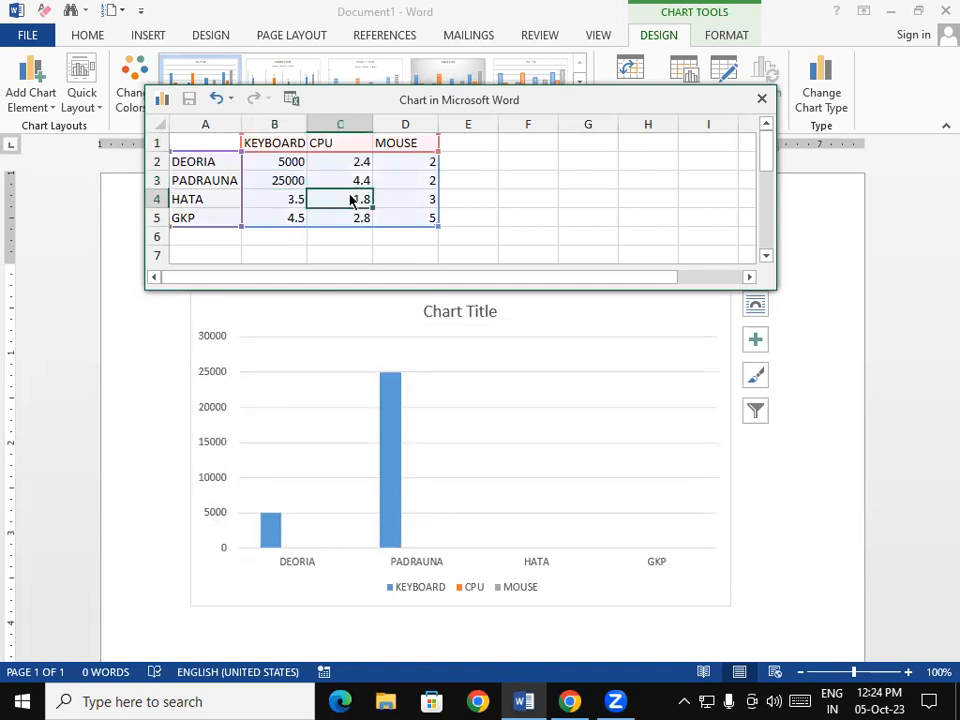
Set the KEYBOARD values to 6500 for HATA and 30000 for GKP.
{"action": "left_click", "coordinate": [272, 199]}
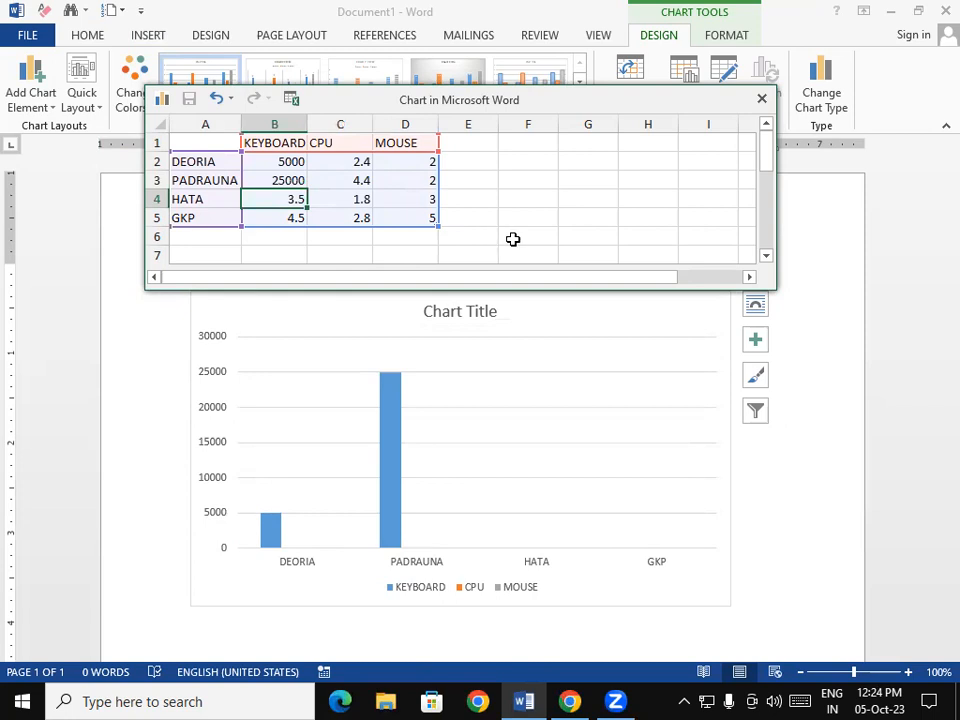
{"action": "type", "text": "6500"}
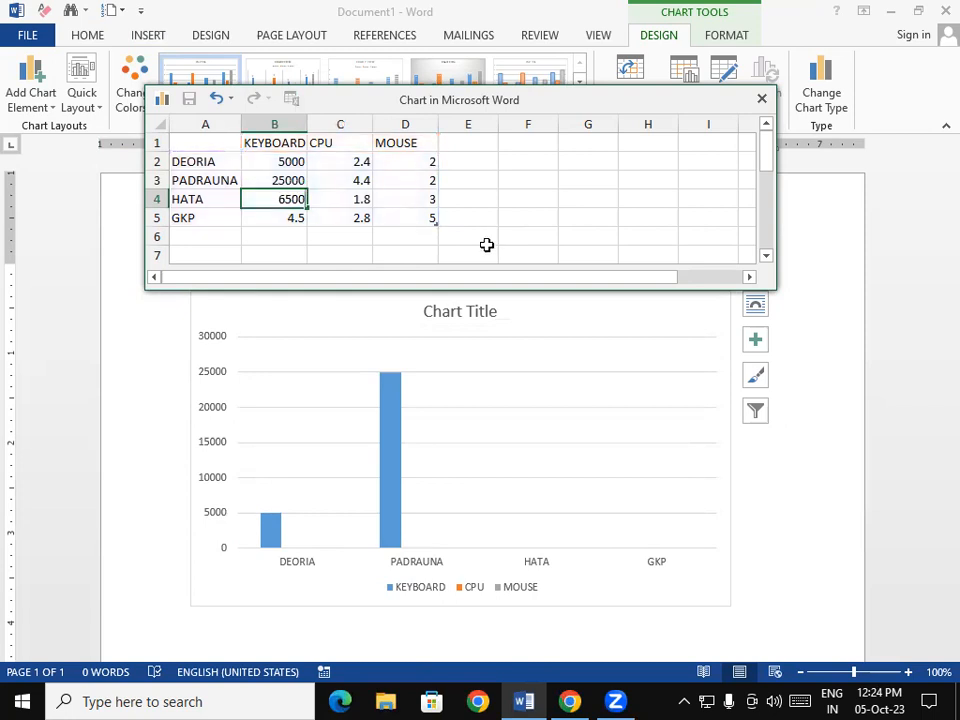
{"action": "left_click", "coordinate": [326, 222]}
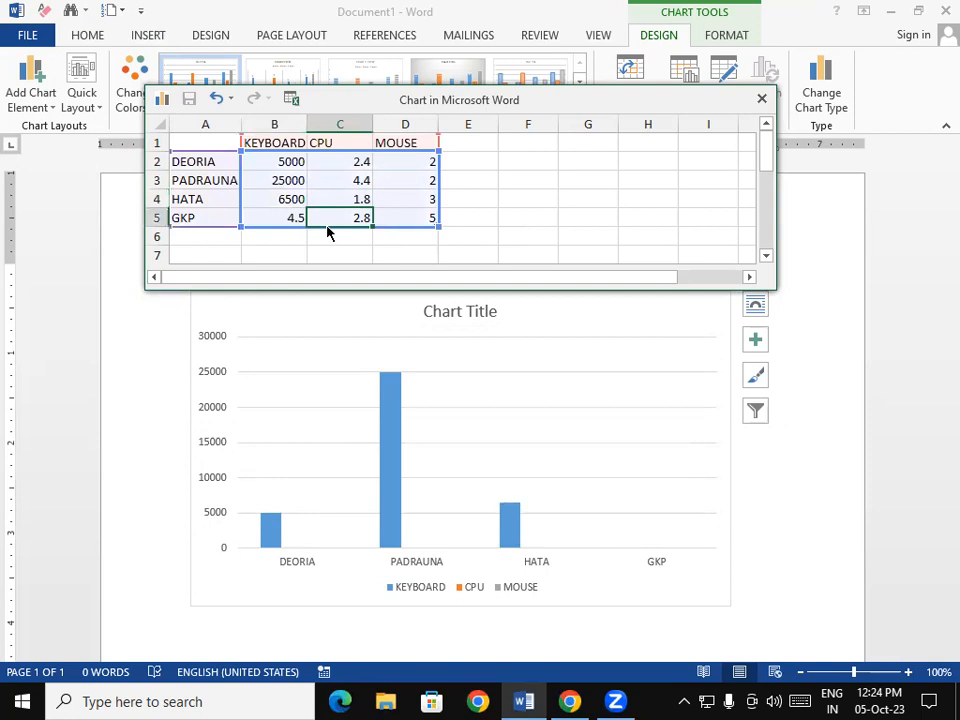
{"action": "left_click", "coordinate": [289, 218]}
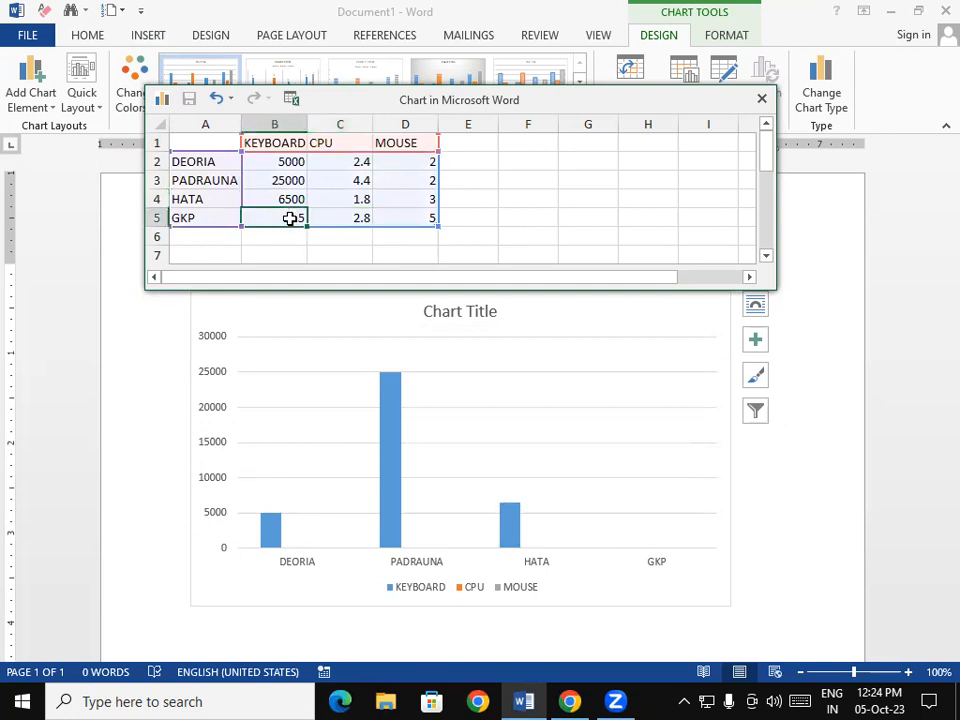
{"action": "type", "text": "3000"}
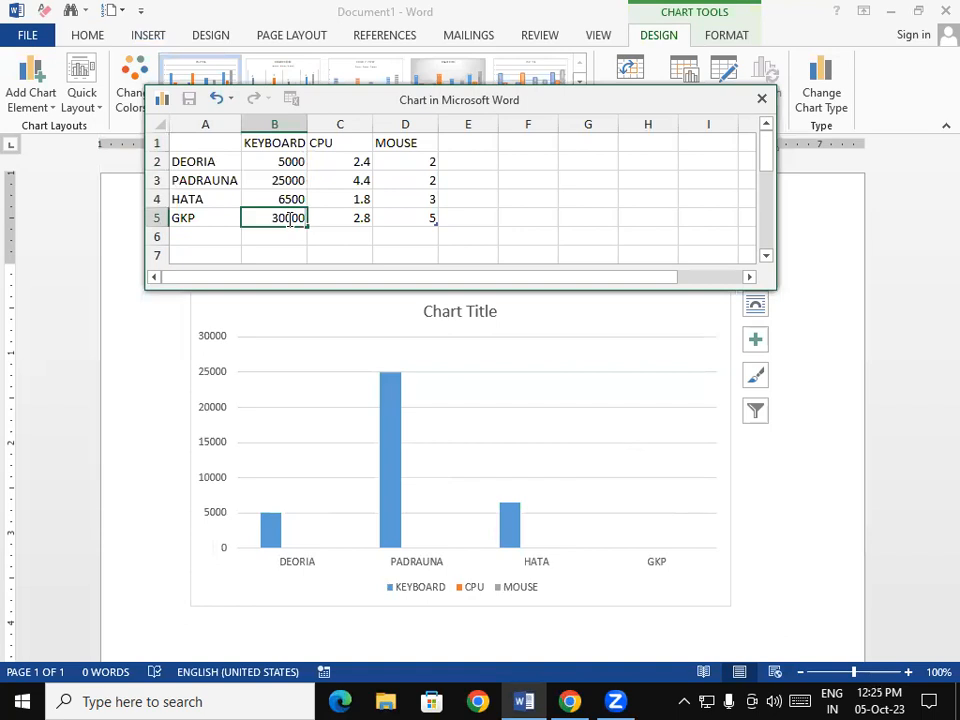
Set the CPU values to 30000 for DEORIA and 25000 for PADRAUNA in the chart's data sheet.
{"action": "type", "text": "0"}
{"action": "left_click", "coordinate": [318, 215]}
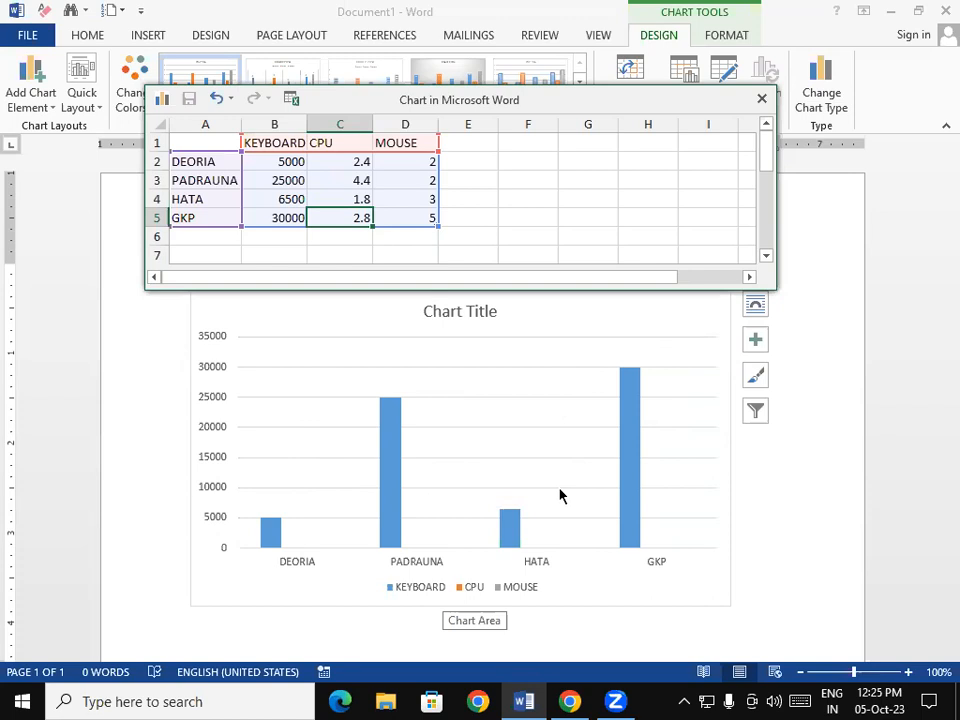
{"action": "left_click", "coordinate": [340, 161]}
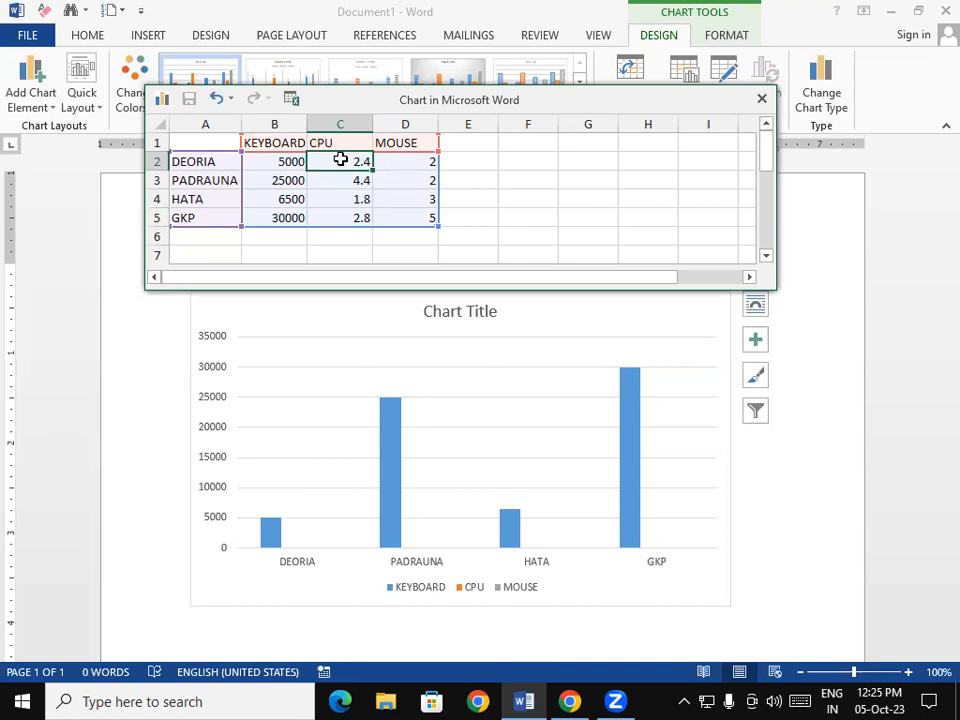
{"action": "type", "text": "10000"}
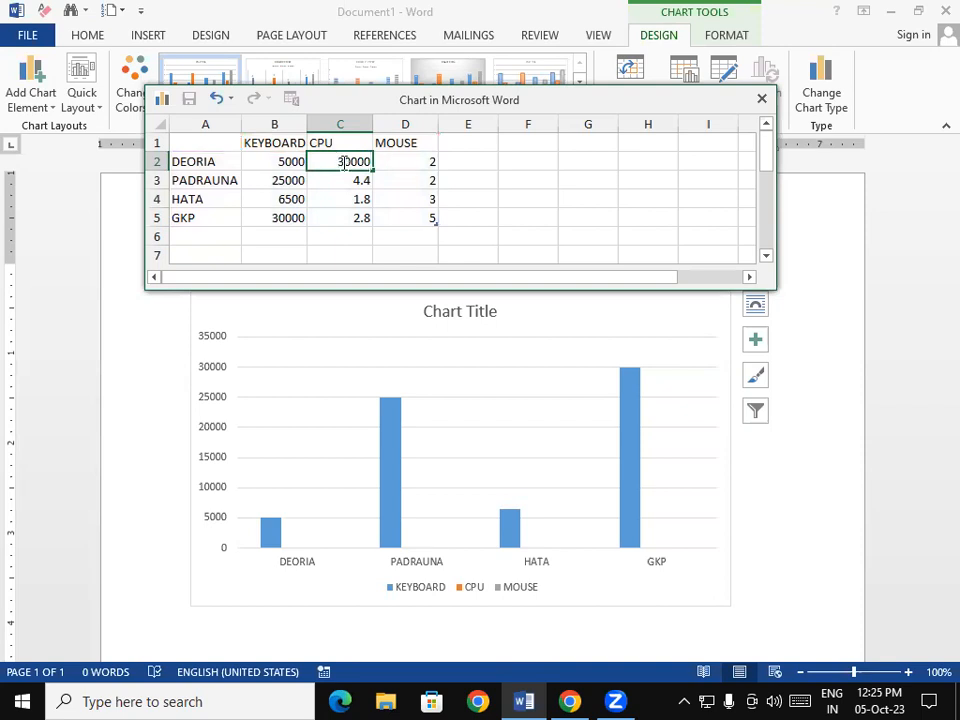
{"action": "left_click", "coordinate": [350, 182]}
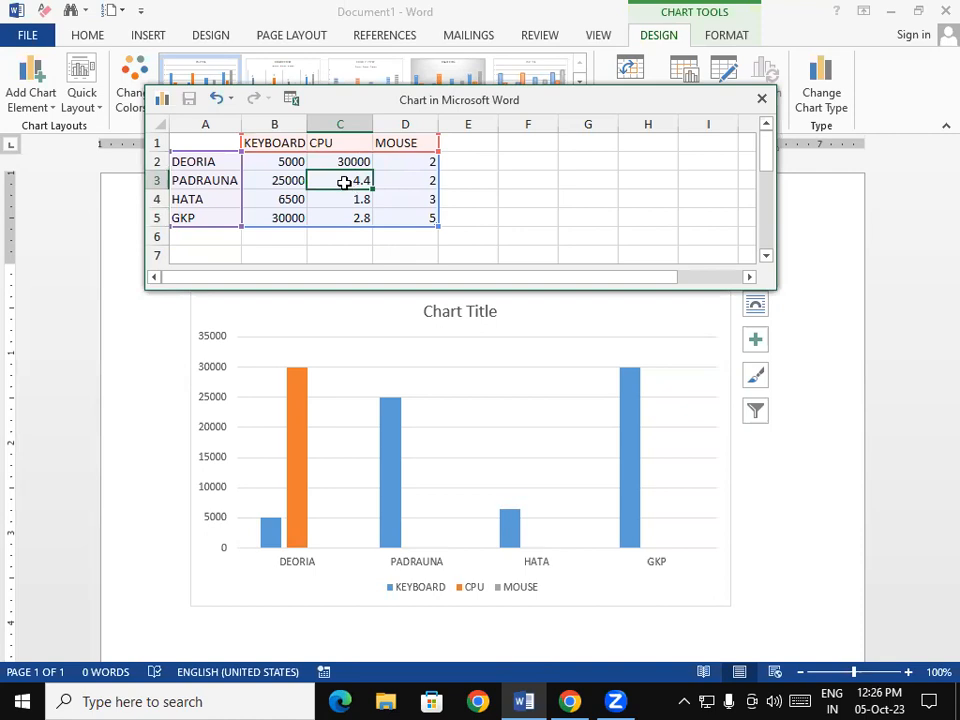
{"action": "type", "text": "25000"}
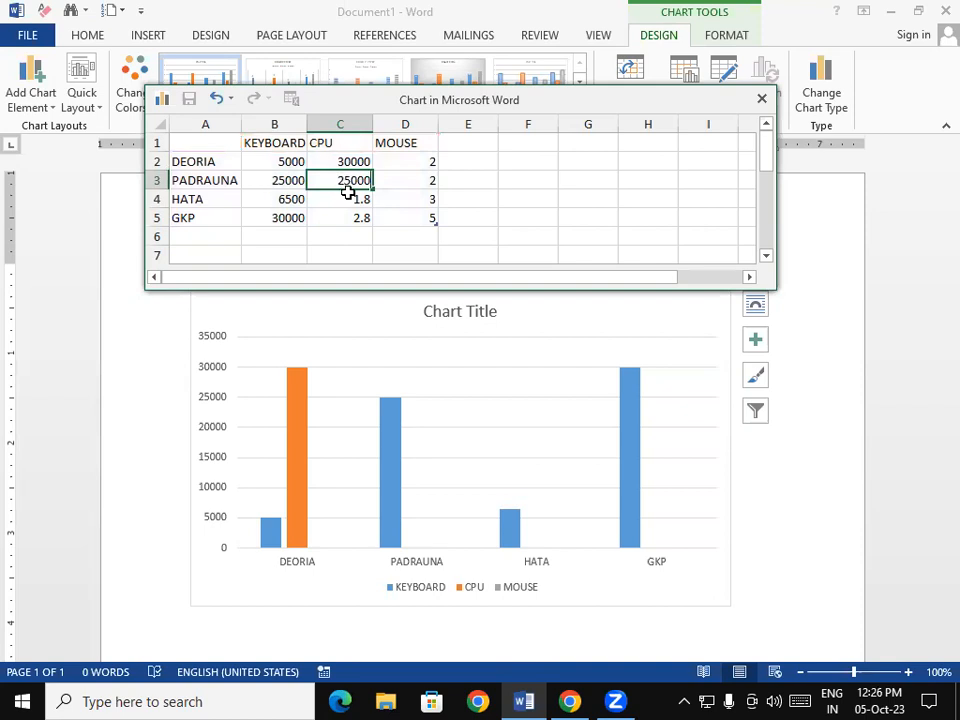
Set the CPU values to 6500 for HATA and 40000 for GKP.
{"action": "left_click", "coordinate": [349, 198]}
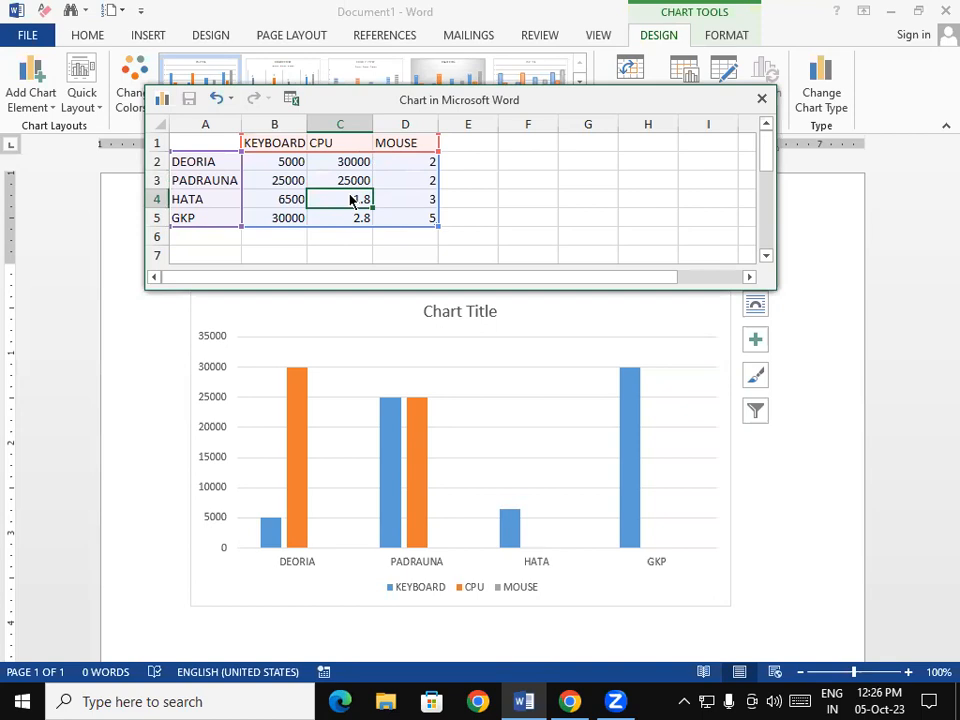
{"action": "type", "text": "6500"}
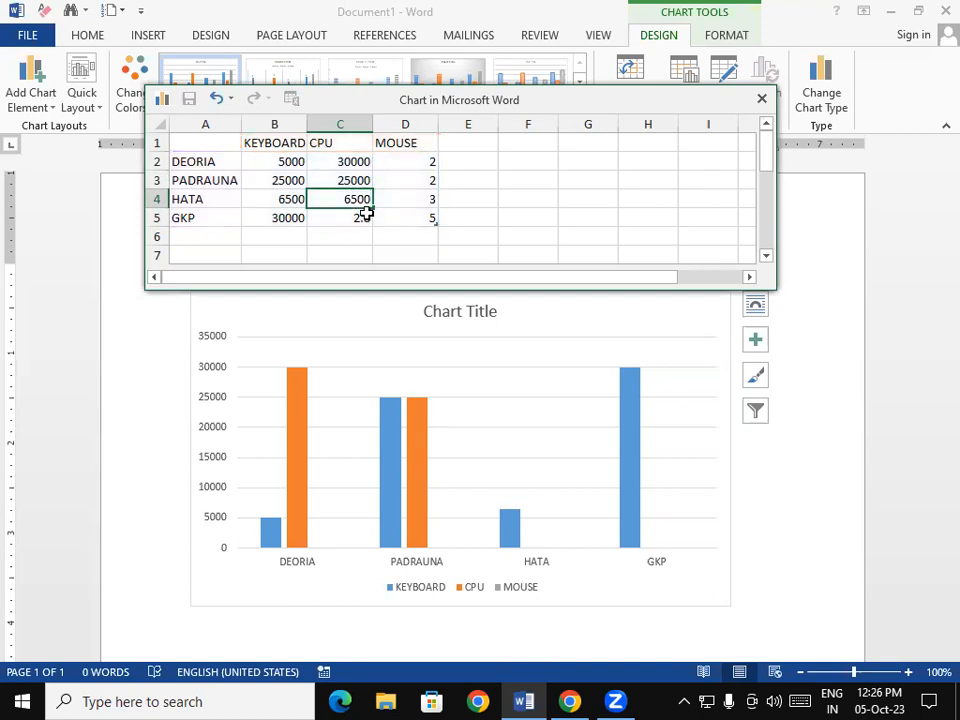
{"action": "left_click", "coordinate": [362, 215]}
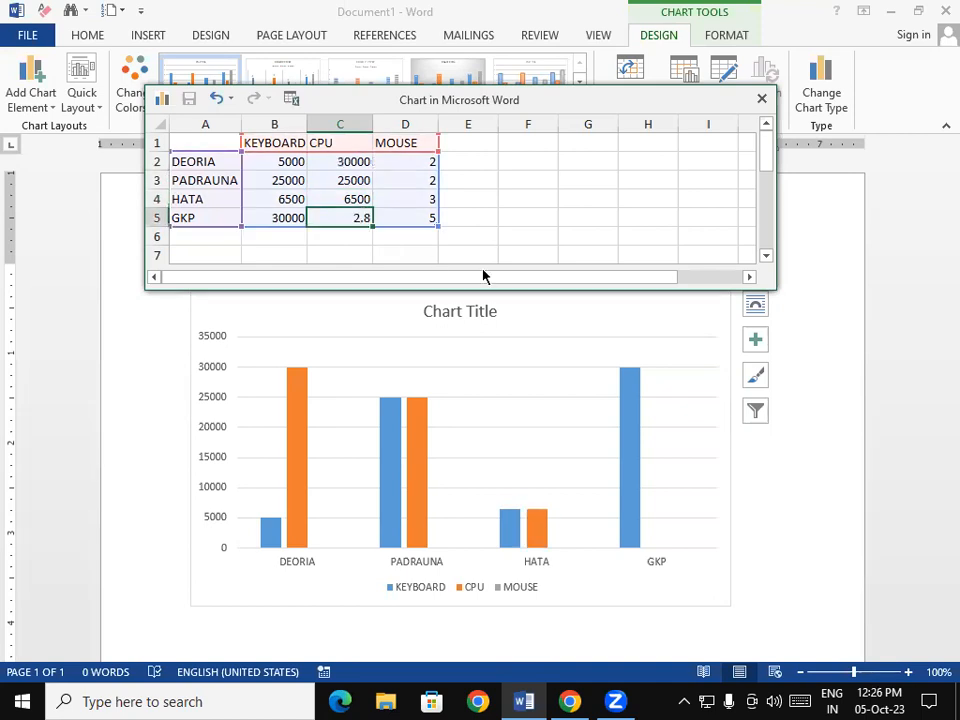
{"action": "type", "text": "40000"}
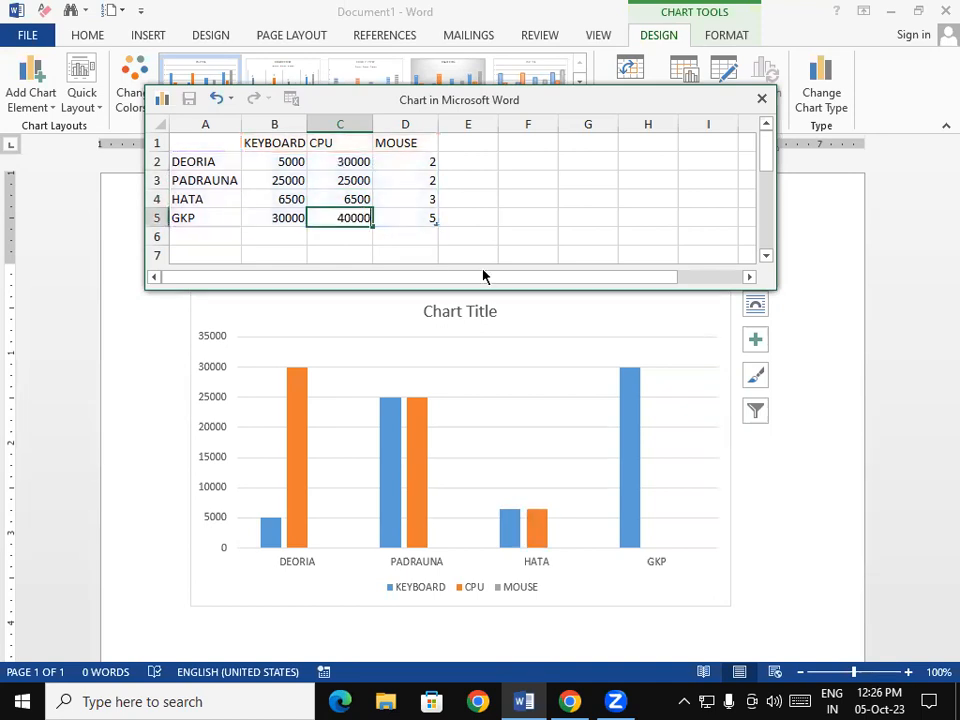
{"action": "left_click", "coordinate": [389, 222]}
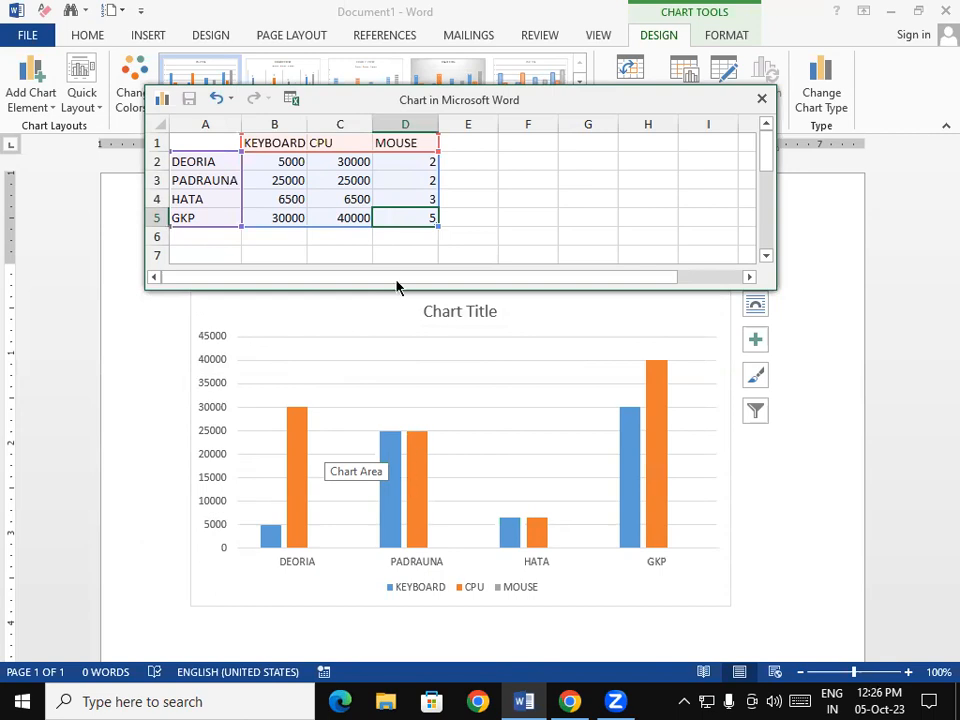
Set the MOUSE values to 1000 for DEORIA and 2000 for PADRAUNA.
{"action": "left_click", "coordinate": [419, 162]}
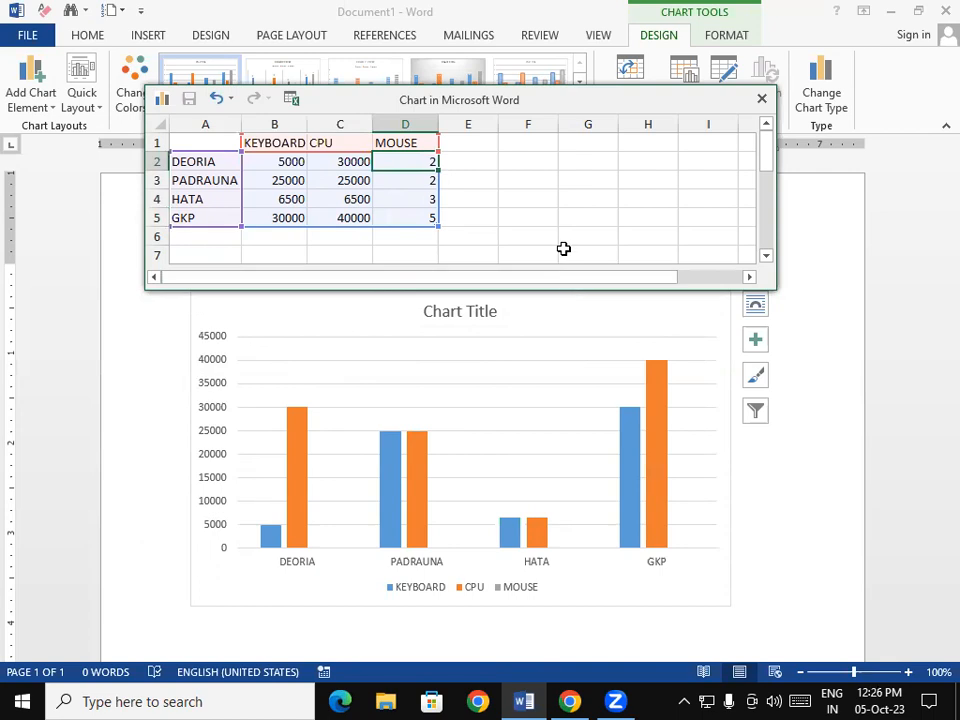
{"action": "type", "text": "1000"}
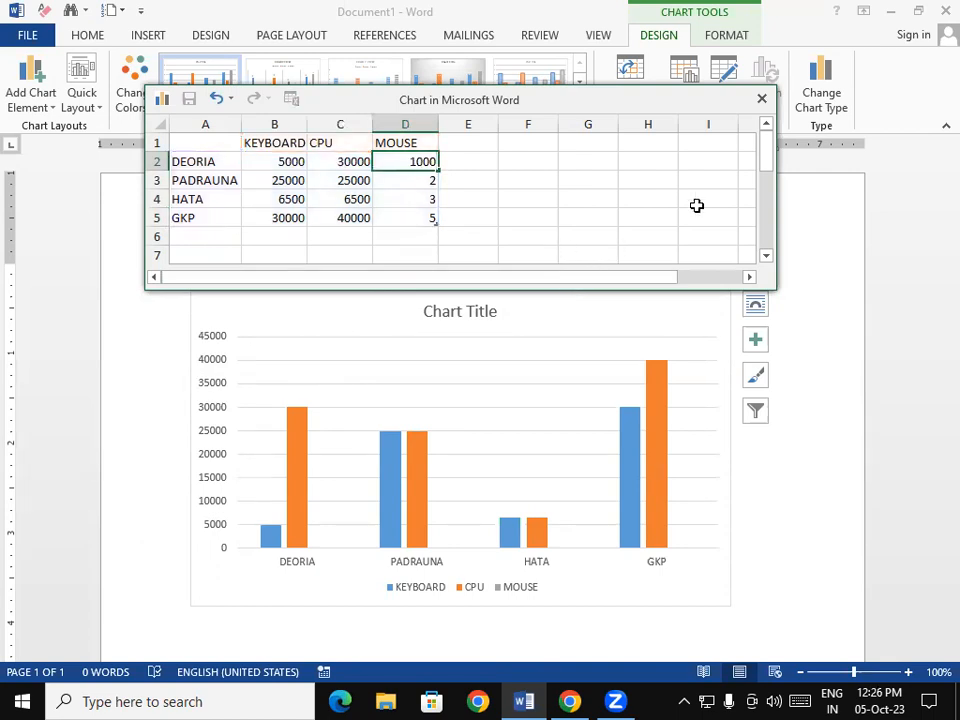
{"action": "left_click", "coordinate": [428, 186]}
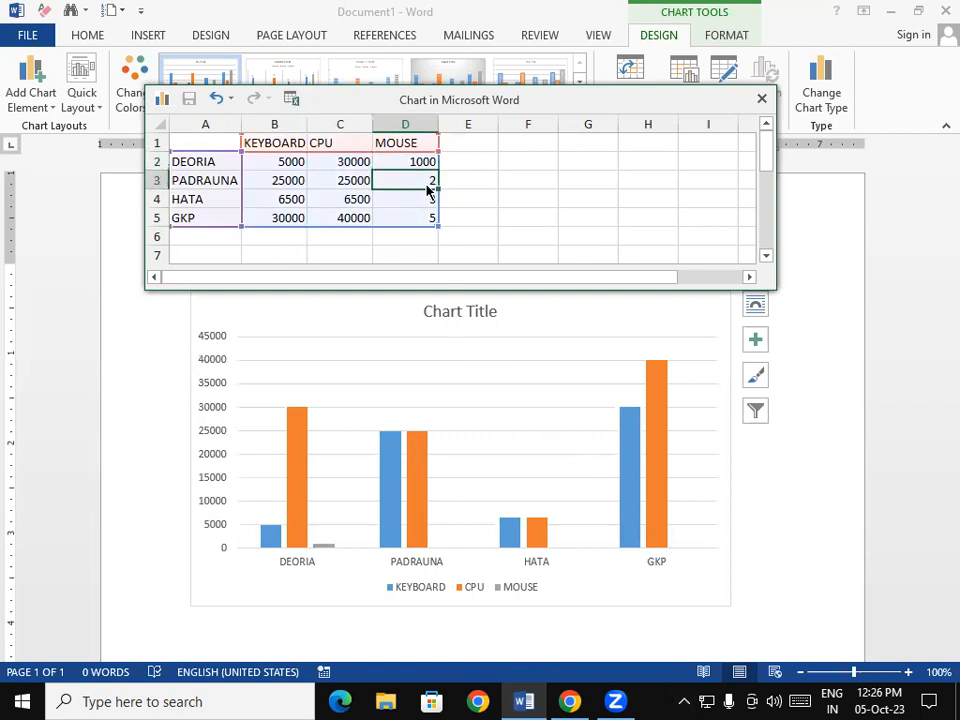
{"action": "type", "text": "2000"}
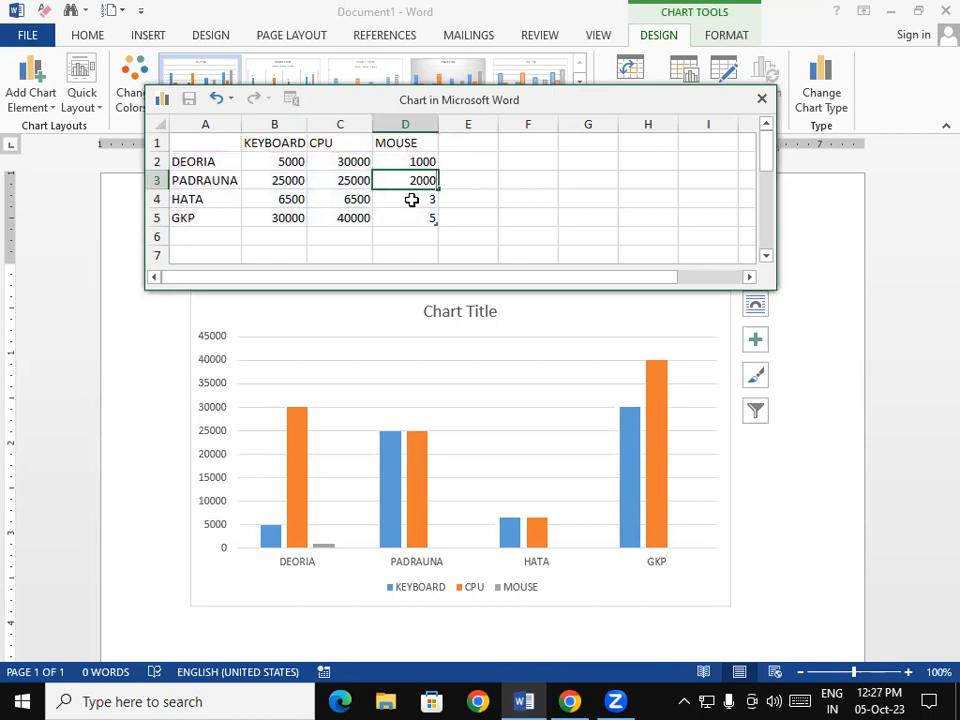
Set the MOUSE values to 6500 for HATA and 10000 for GKP.
{"action": "left_click", "coordinate": [413, 202]}
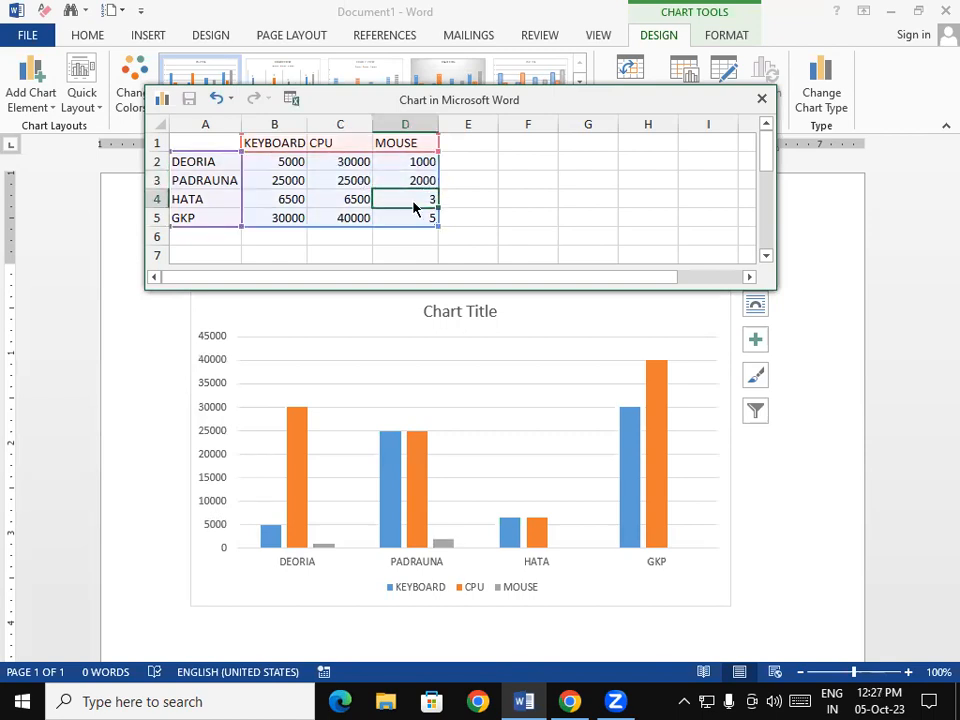
{"action": "type", "text": "6500"}
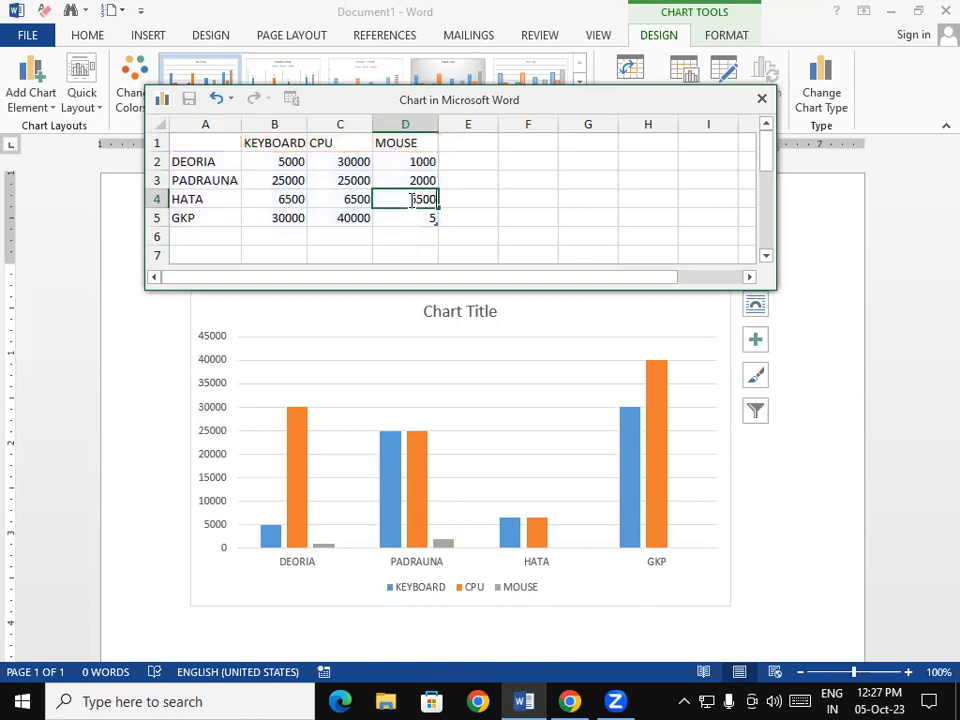
{"action": "left_click", "coordinate": [432, 218]}
{"action": "key", "text": "Delete"}
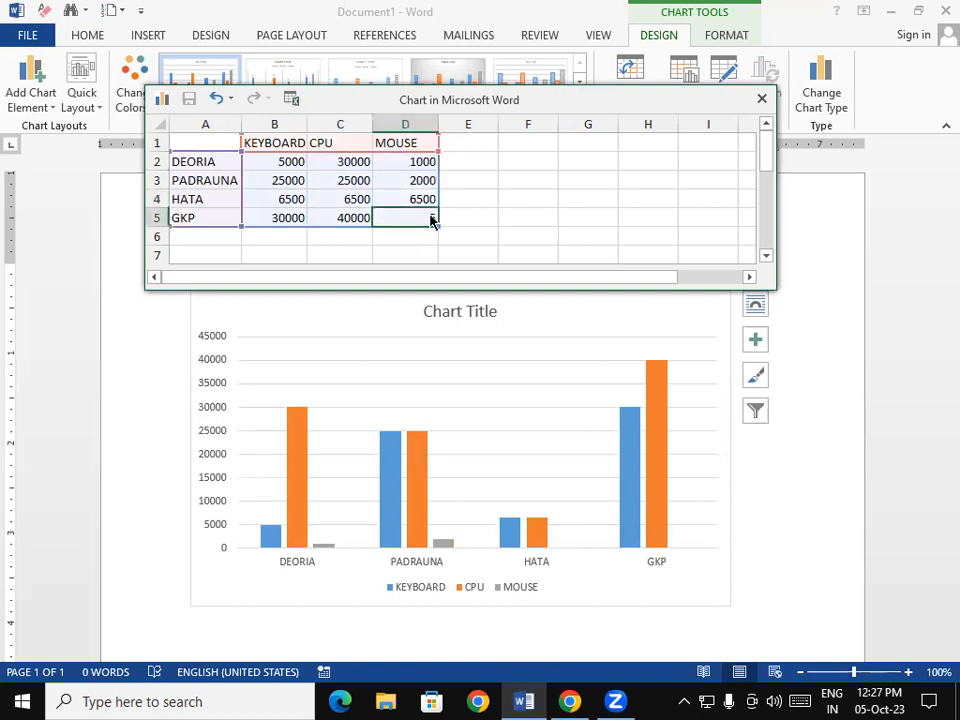
{"action": "type", "text": "10000"}
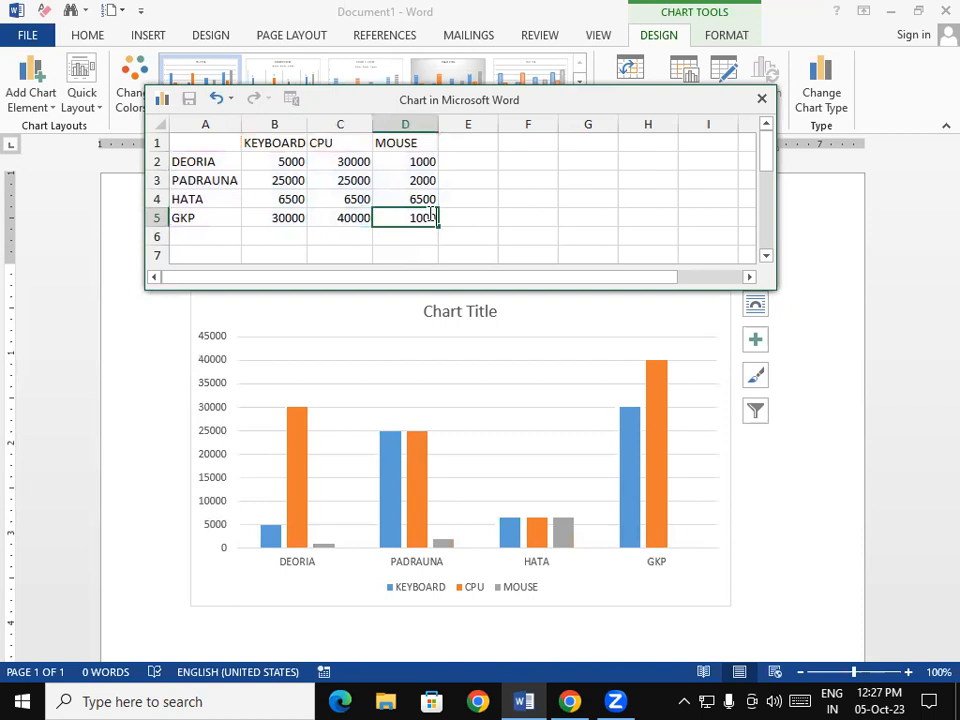
{"action": "left_click", "coordinate": [313, 205]}
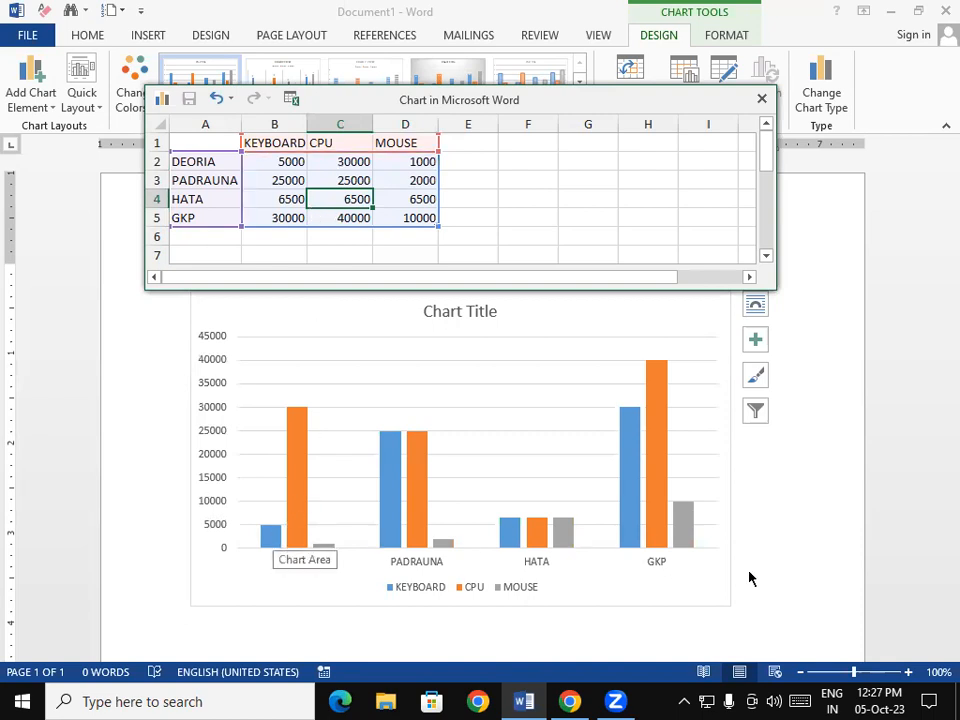
{"action": "left_click", "coordinate": [354, 219]}
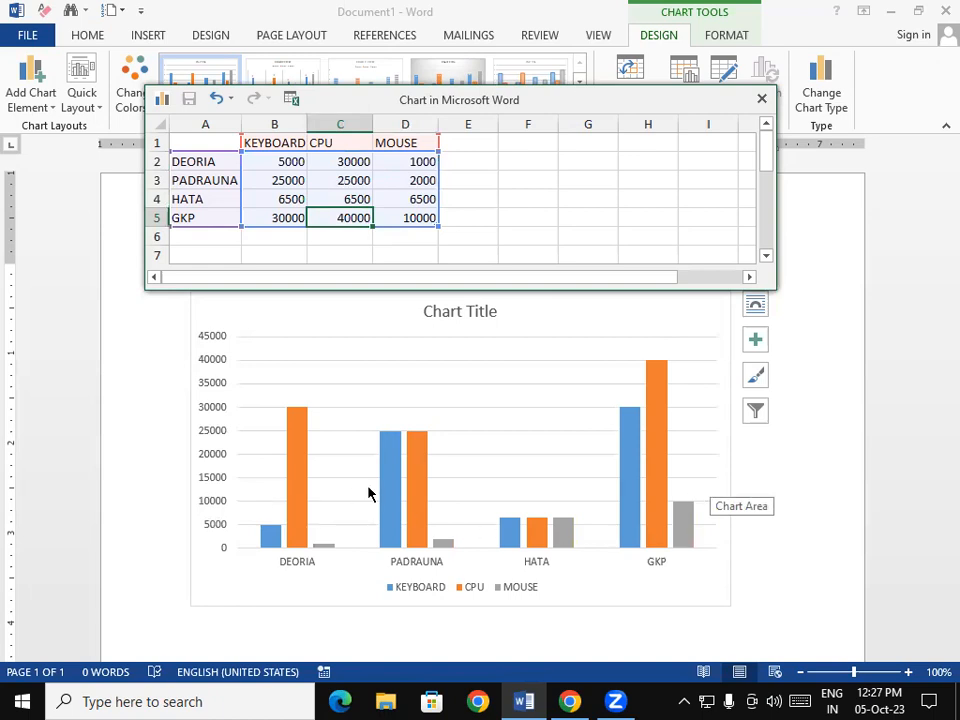
Change the MOUSE values to 12000 for DEORIA, 8000 for PADRAUNA and 13000 for HATA.
{"action": "left_click", "coordinate": [425, 165]}
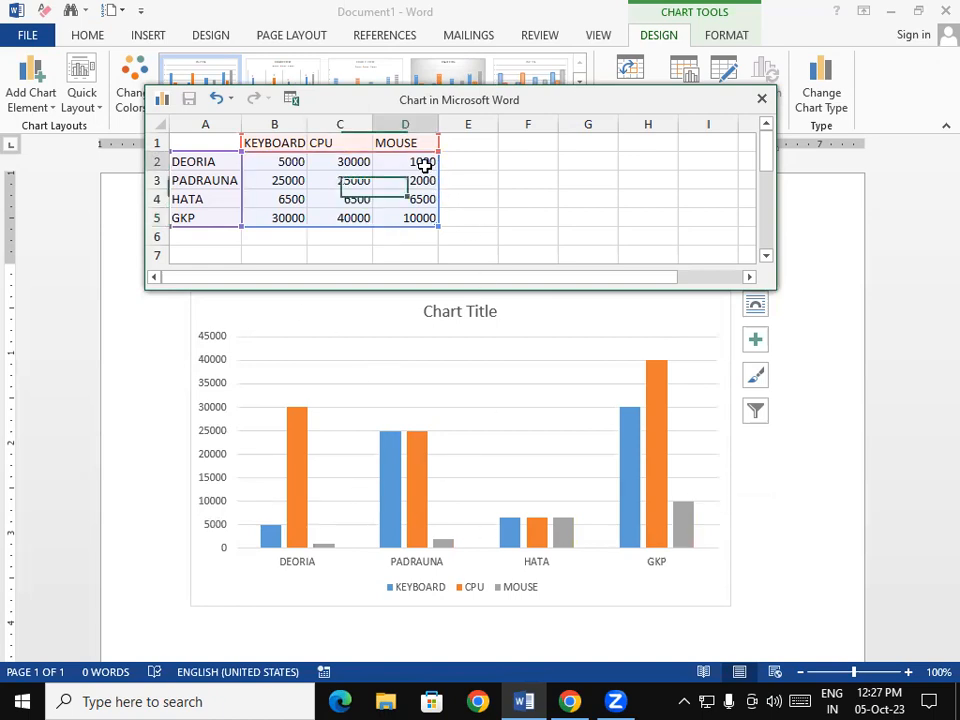
{"action": "type", "text": "12000"}
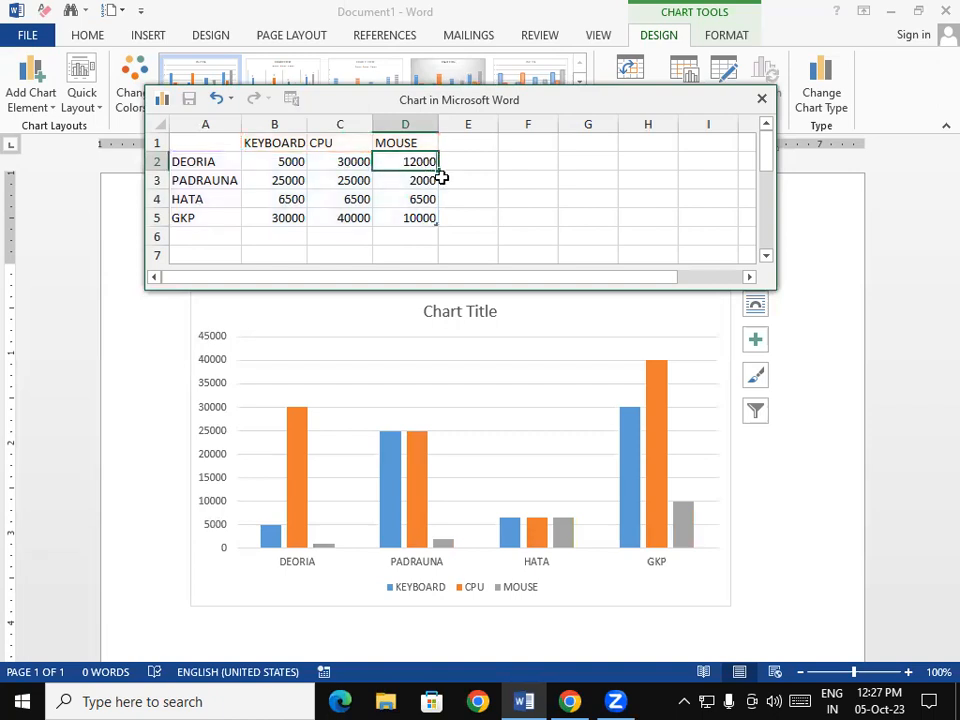
{"action": "left_click", "coordinate": [433, 182]}
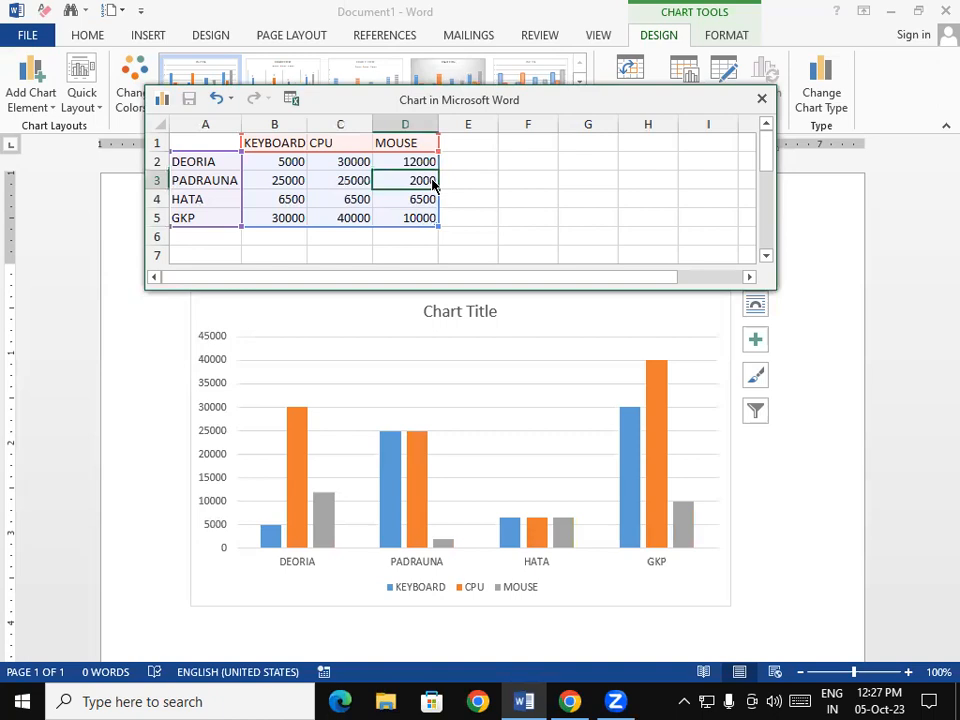
{"action": "type", "text": "8000"}
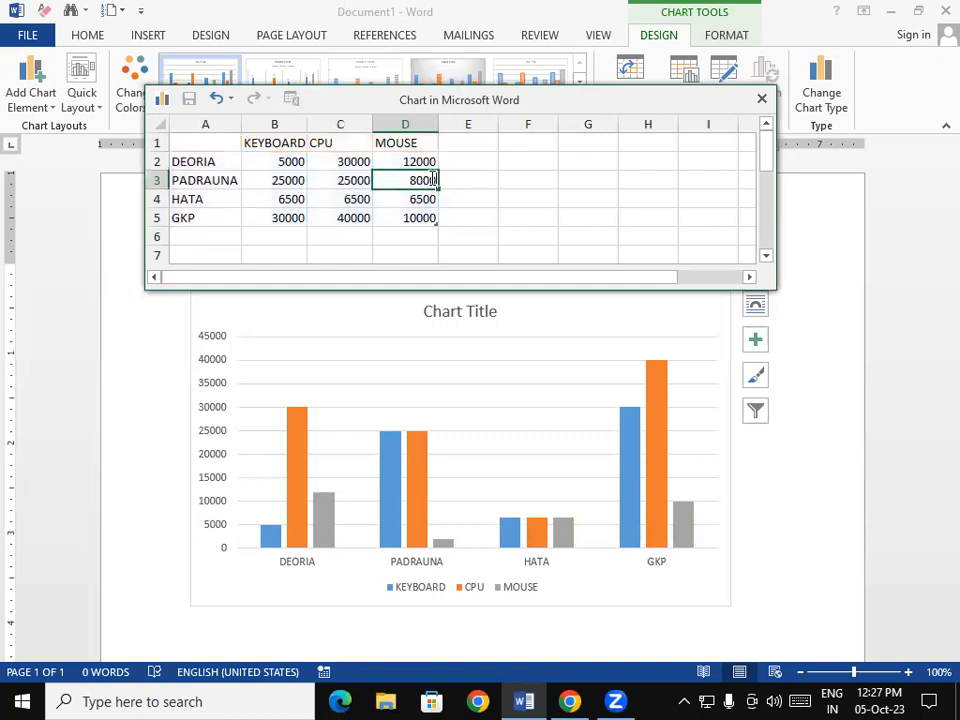
{"action": "left_click", "coordinate": [419, 199]}
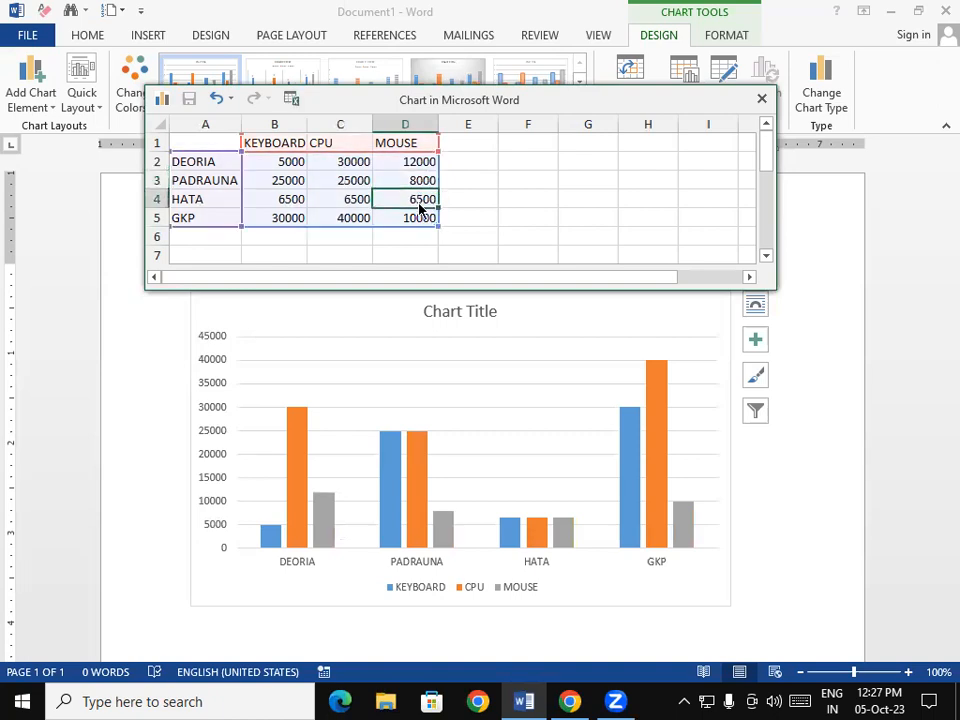
{"action": "type", "text": "13000"}
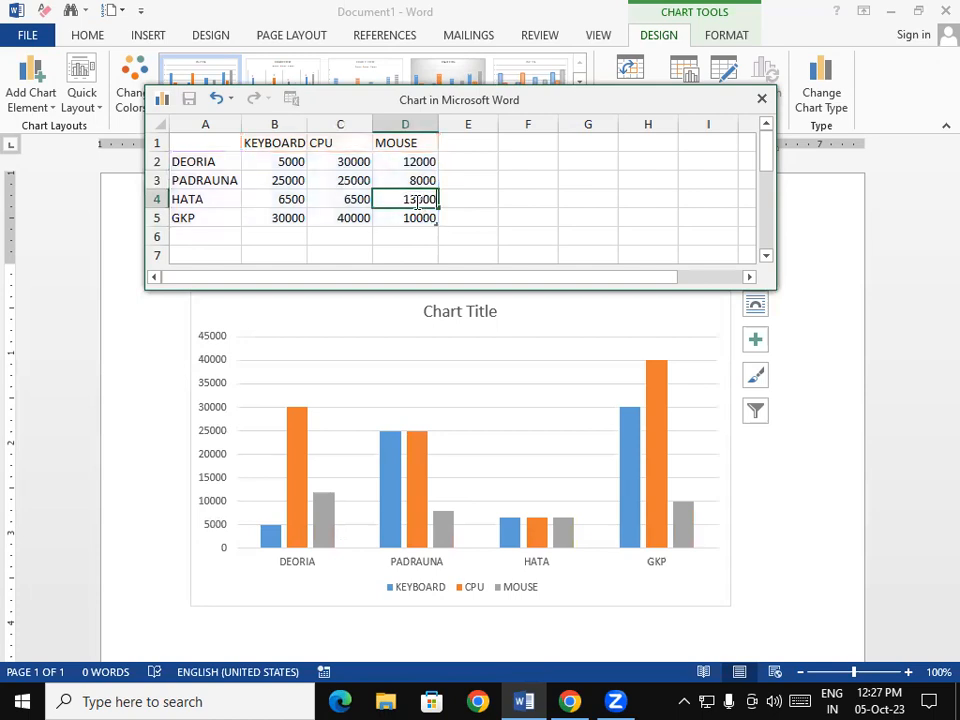
{"action": "left_click", "coordinate": [278, 205]}
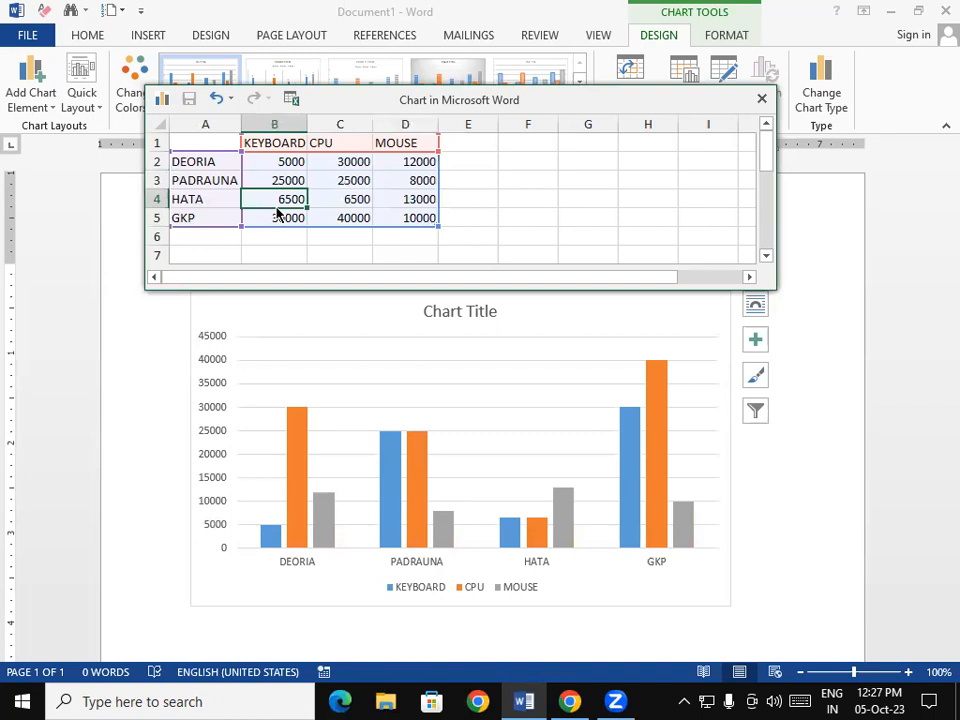
{"action": "left_click", "coordinate": [463, 145]}
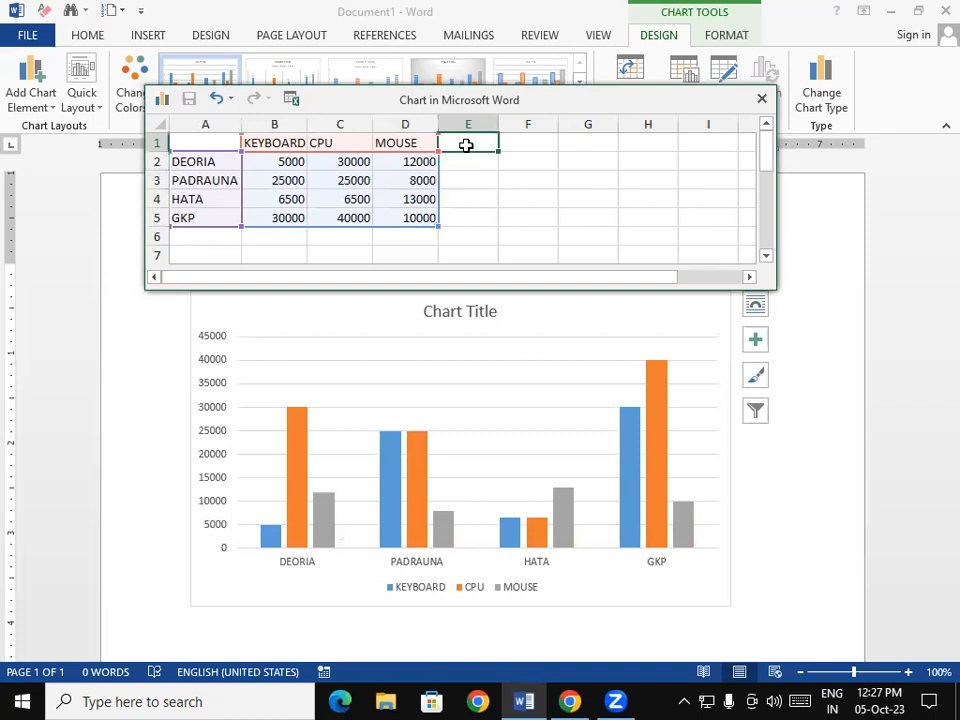
{"action": "left_click", "coordinate": [392, 179]}
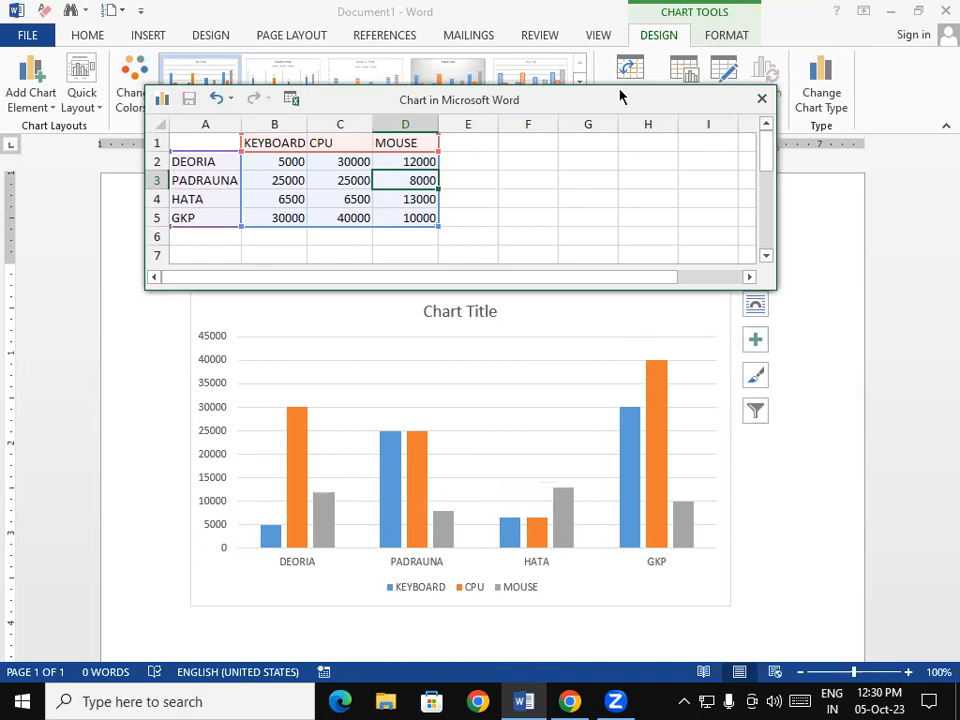
Move the data sheet window off the chart and undo the last three MOUSE value changes.
{"action": "left_click_drag", "start_coordinate": [620, 98], "coordinate": [681, 694]}
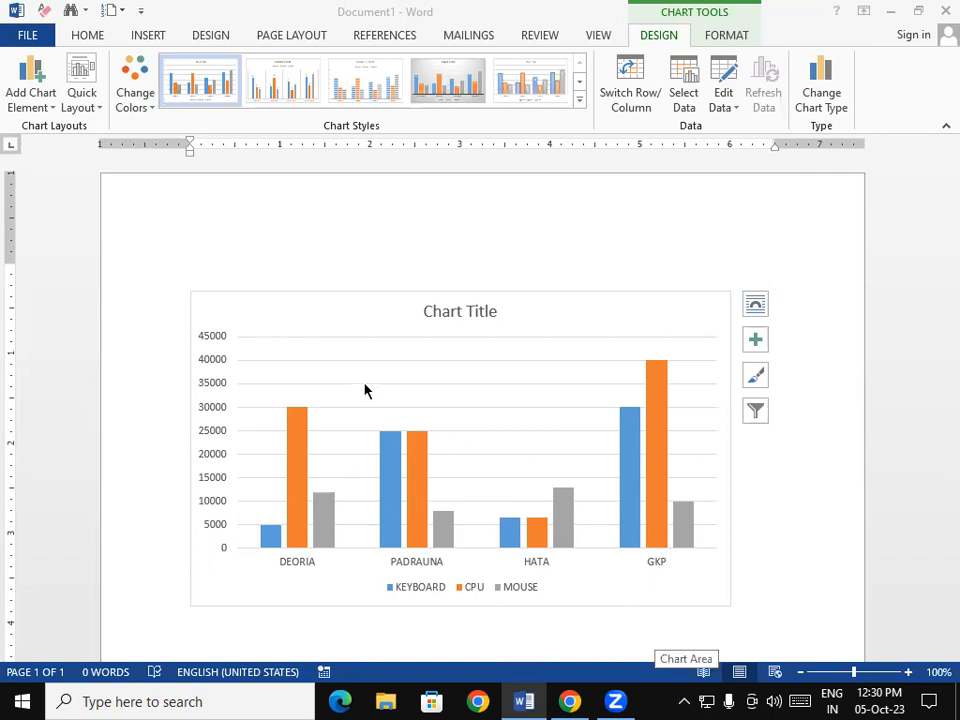
{"action": "key", "text": "ctrl+z"}
{"action": "key", "text": "ctrl+z"}
{"action": "key", "text": "ctrl+z"}
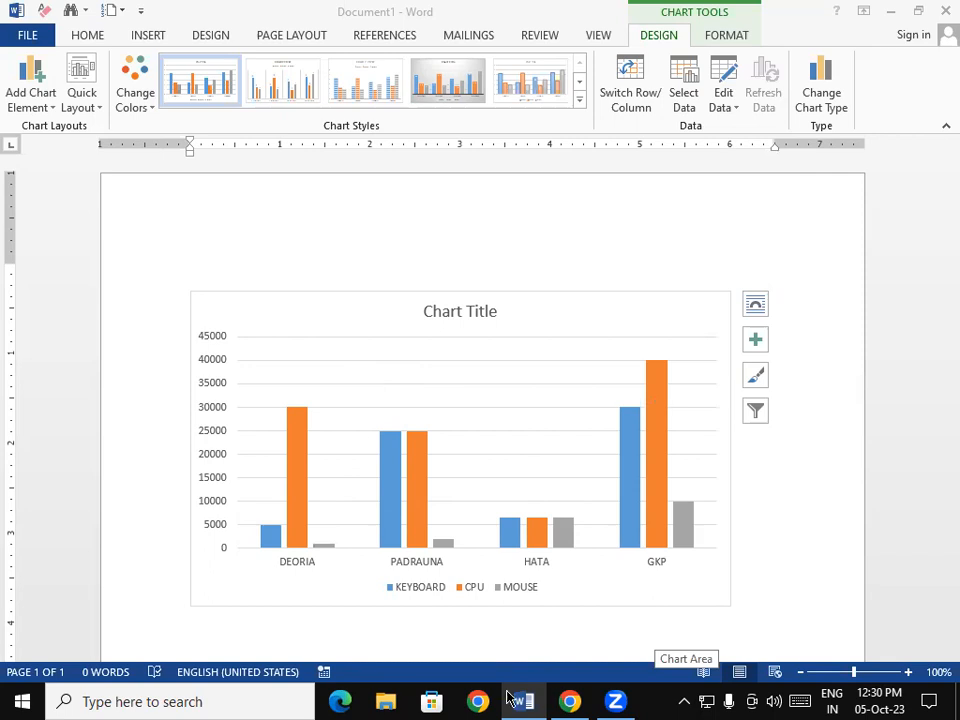
Reopen the chart's data sheet and clear the stray formula text from the MOUSE cell for DEORIA.
{"action": "mouse_move", "coordinate": [570, 701]}
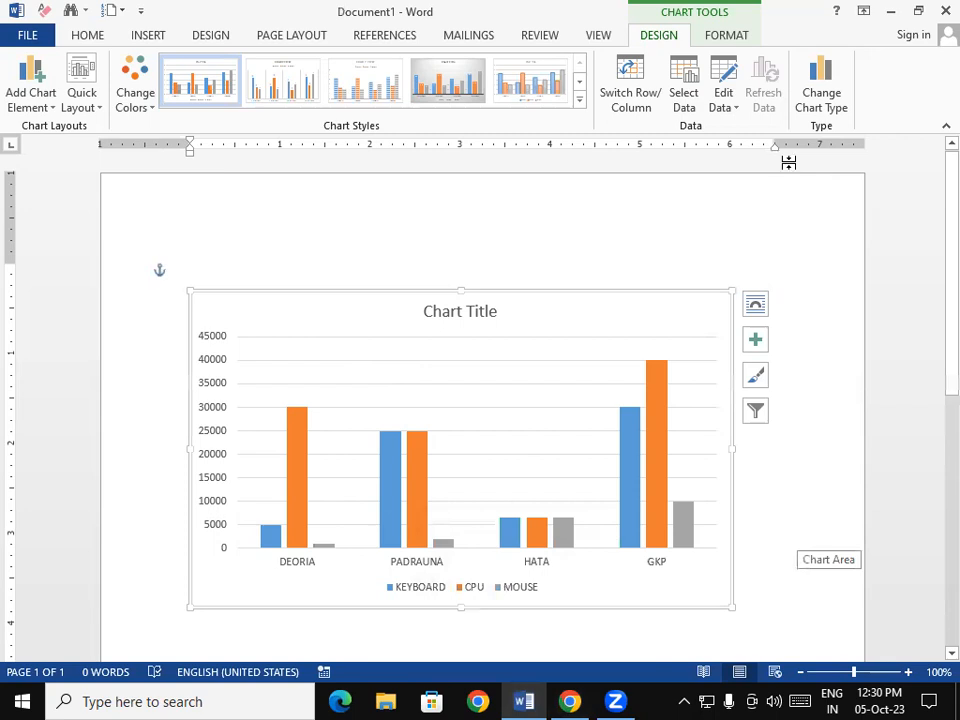
{"action": "left_click", "coordinate": [735, 105]}
{"action": "left_click", "coordinate": [740, 124]}
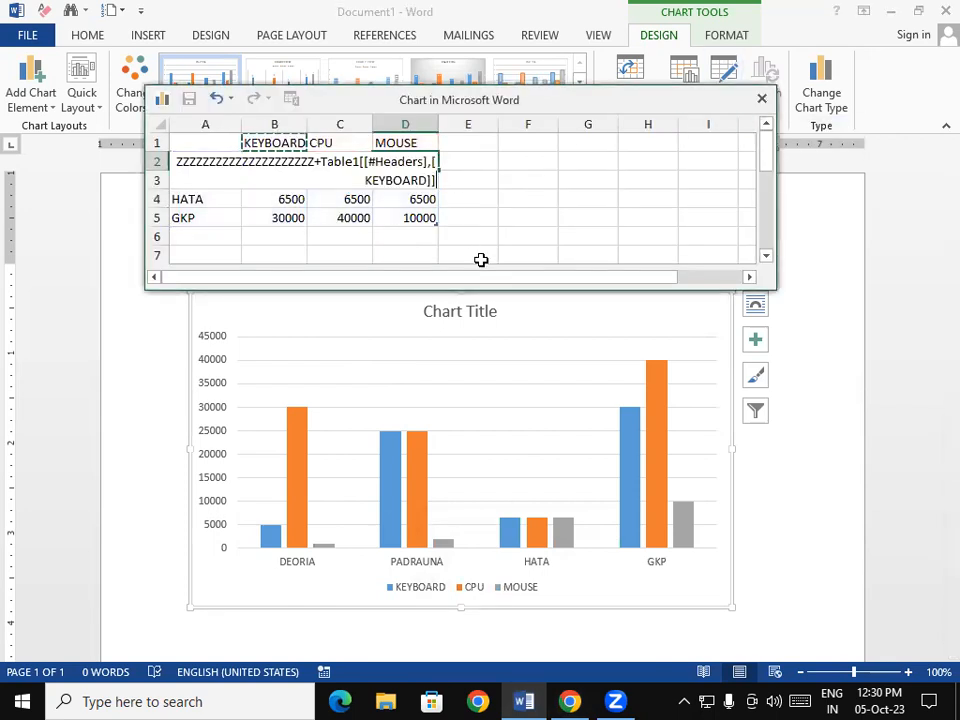
{"action": "key", "text": "BackSpace"}
{"action": "key", "text": "BackSpace"}
{"action": "key", "text": "BackSpace"}
{"action": "key", "text": "BackSpace"}
{"action": "key", "text": "BackSpace"}
{"action": "key", "text": "BackSpace"}
{"action": "key", "text": "BackSpace"}
{"action": "key", "text": "BackSpace"}
{"action": "key", "text": "BackSpace"}
{"action": "key", "text": "BackSpace"}
{"action": "key", "text": "BackSpace"}
{"action": "key", "text": "BackSpace"}
{"action": "key", "text": "BackSpace"}
{"action": "key", "text": "BackSpace"}
{"action": "key", "text": "BackSpace"}
{"action": "key", "text": "BackSpace"}
{"action": "key", "text": "BackSpace"}
{"action": "key", "text": "BackSpace"}
{"action": "key", "text": "BackSpace"}
{"action": "key", "text": "BackSpace"}
{"action": "key", "text": "BackSpace"}
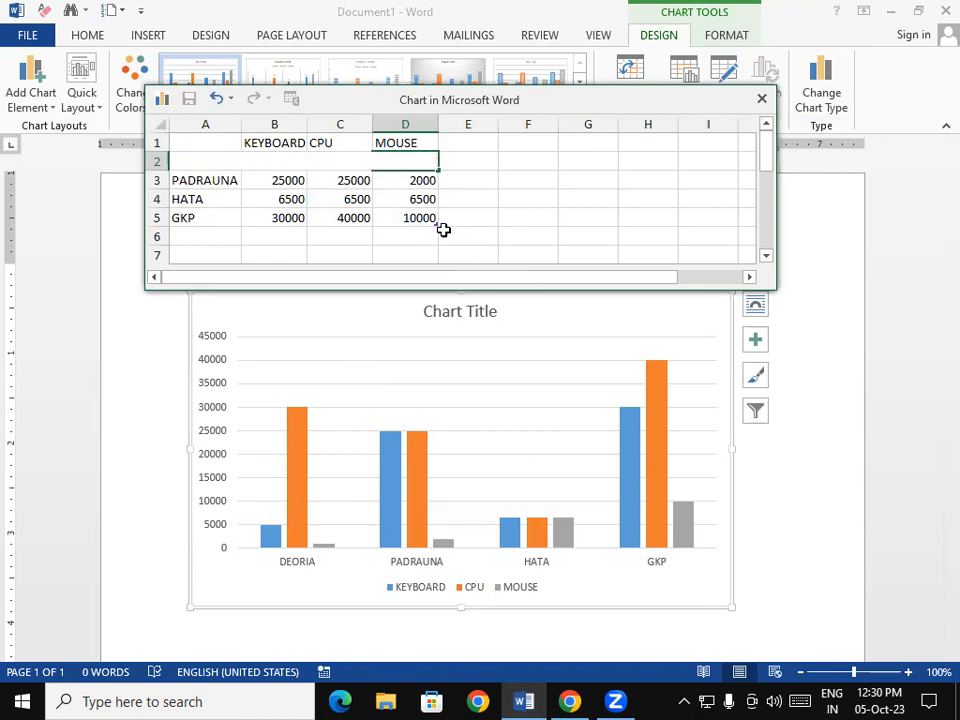
{"action": "left_click", "coordinate": [416, 198]}
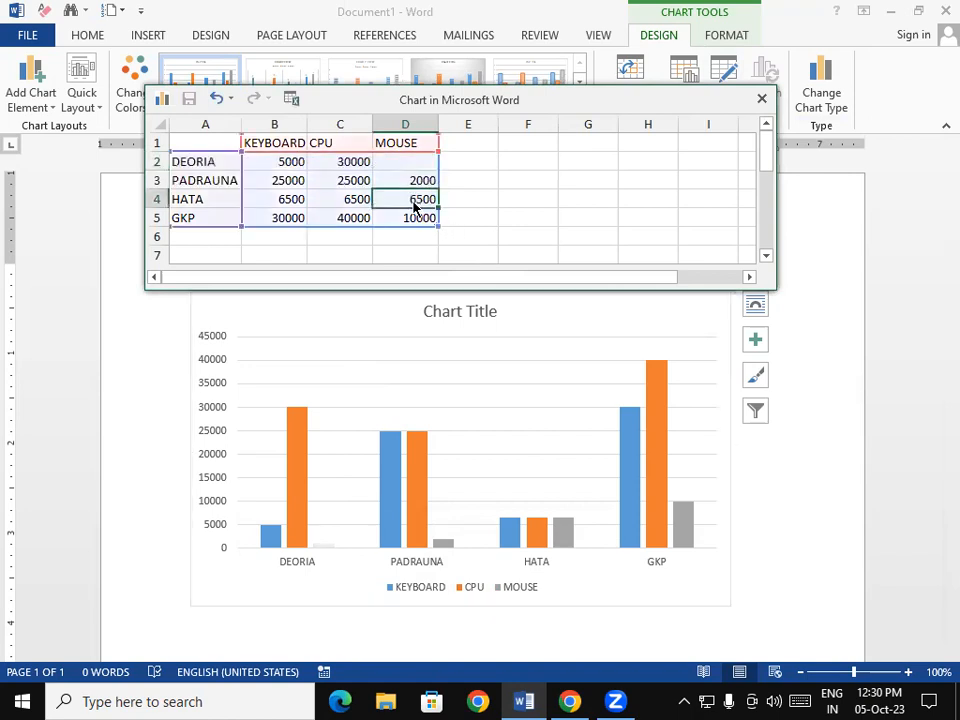
Set the MOUSE value for DEORIA to 14000 and close the chart's data sheet.
{"action": "left_click", "coordinate": [402, 163]}
{"action": "type", "text": "14000"}
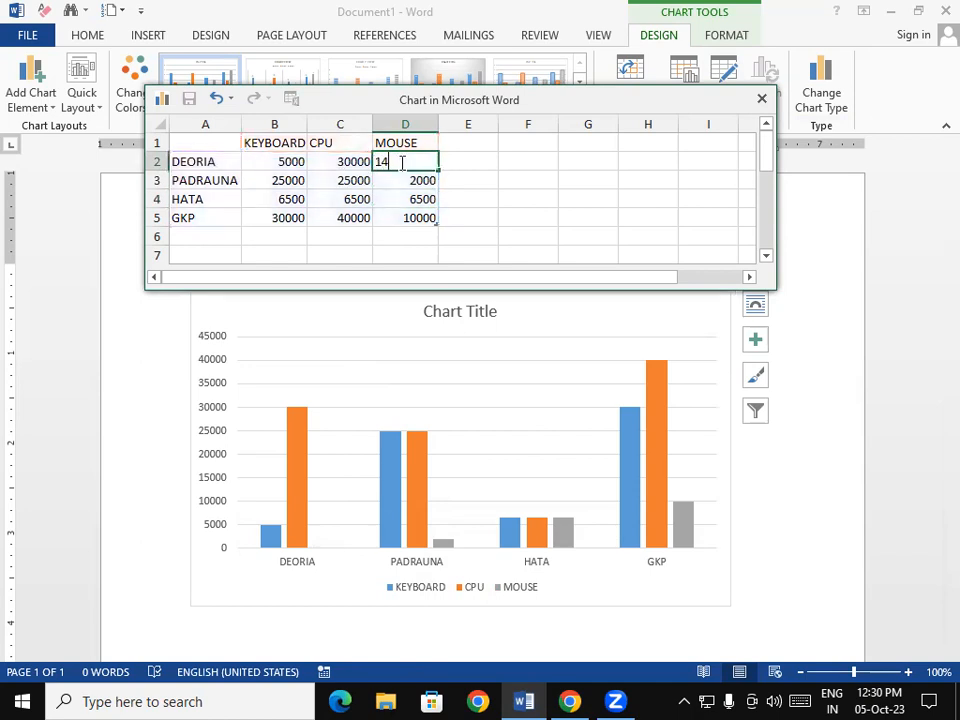
{"action": "left_click", "coordinate": [390, 196]}
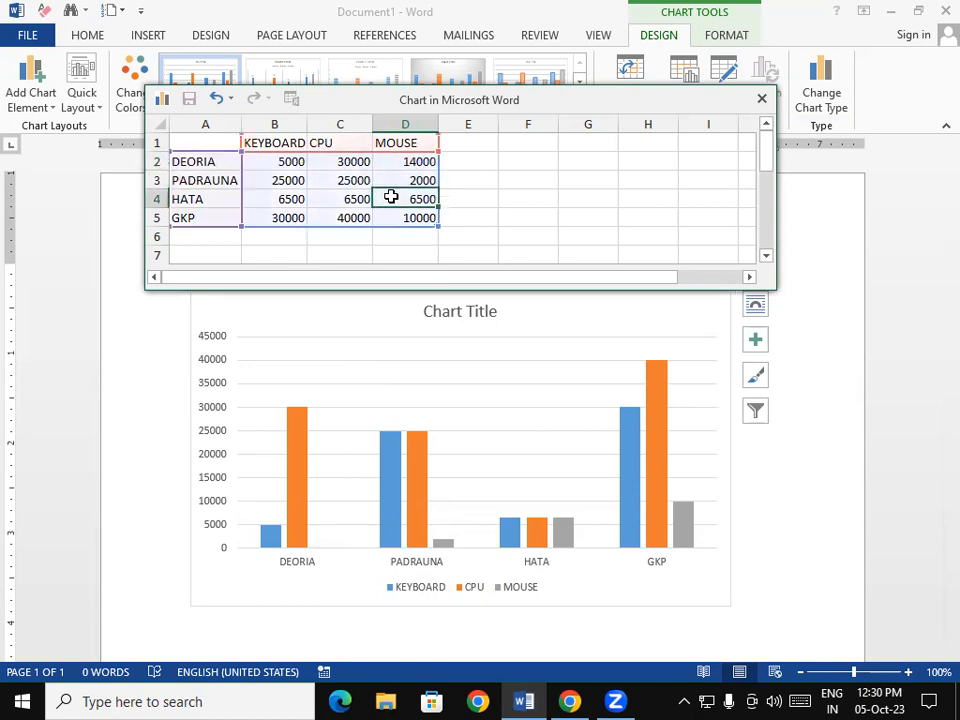
{"action": "left_click", "coordinate": [763, 99]}
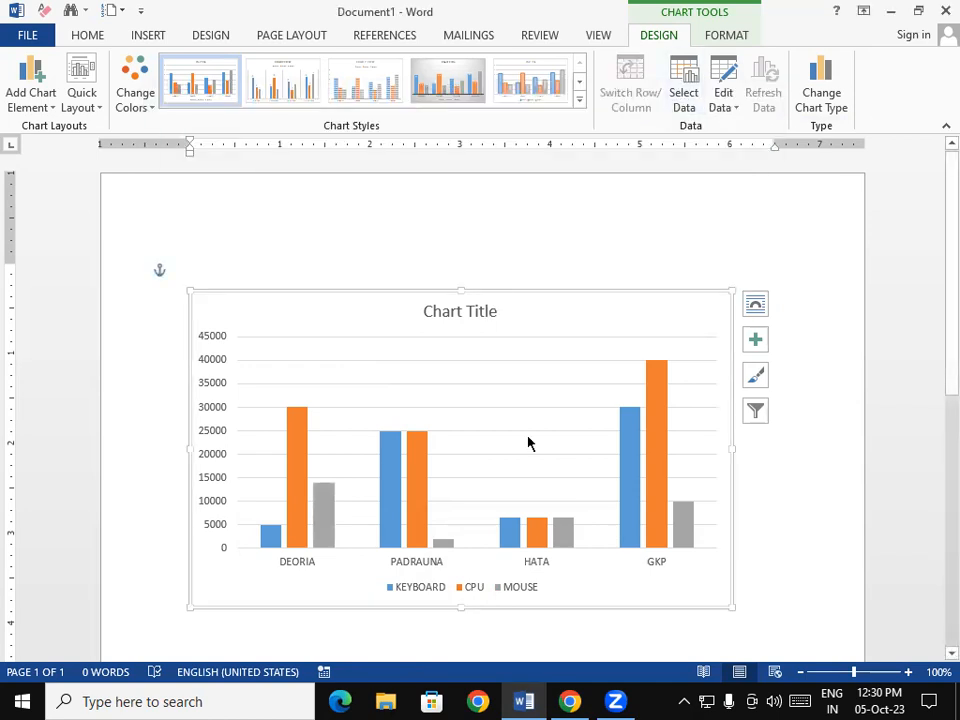
Hide the chart's primary vertical axis and turn it back on.
{"action": "left_click", "coordinate": [736, 37]}
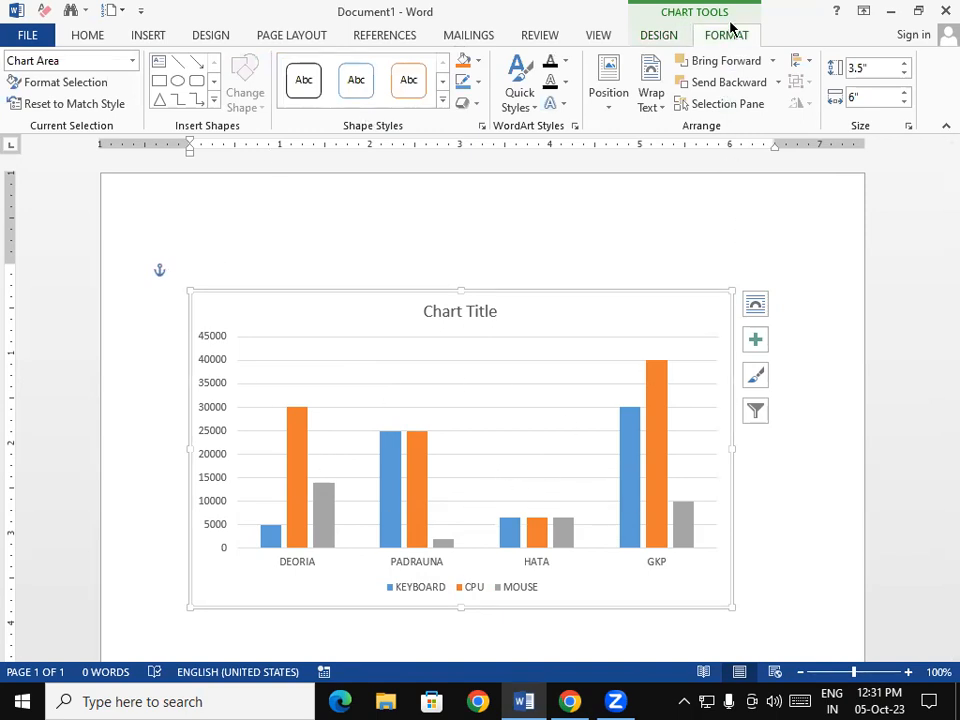
{"action": "left_click", "coordinate": [660, 36]}
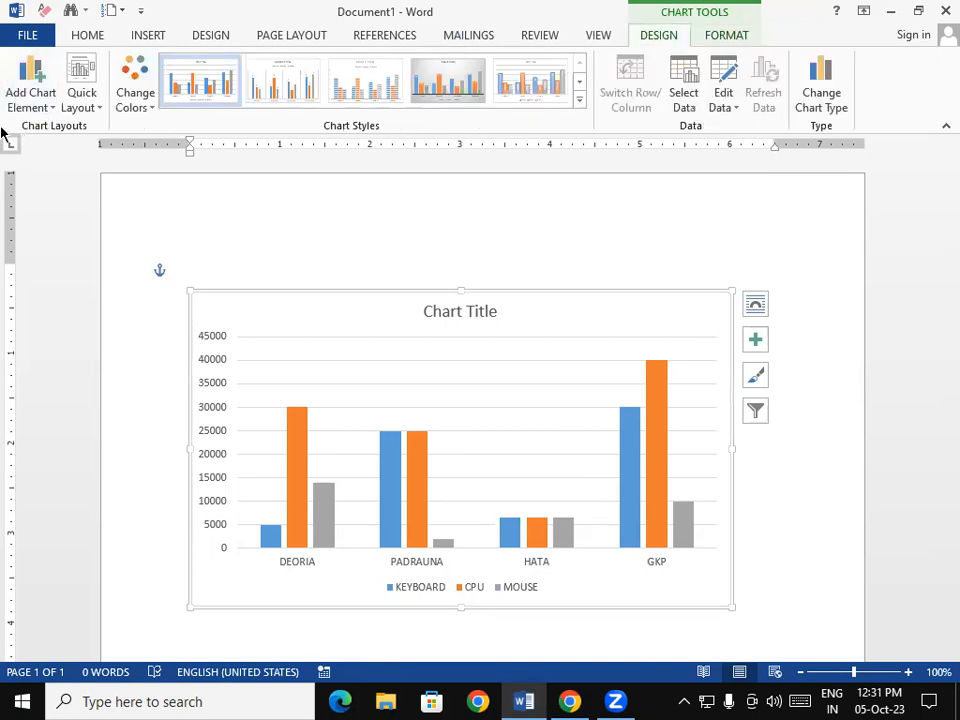
{"action": "left_click", "coordinate": [30, 95]}
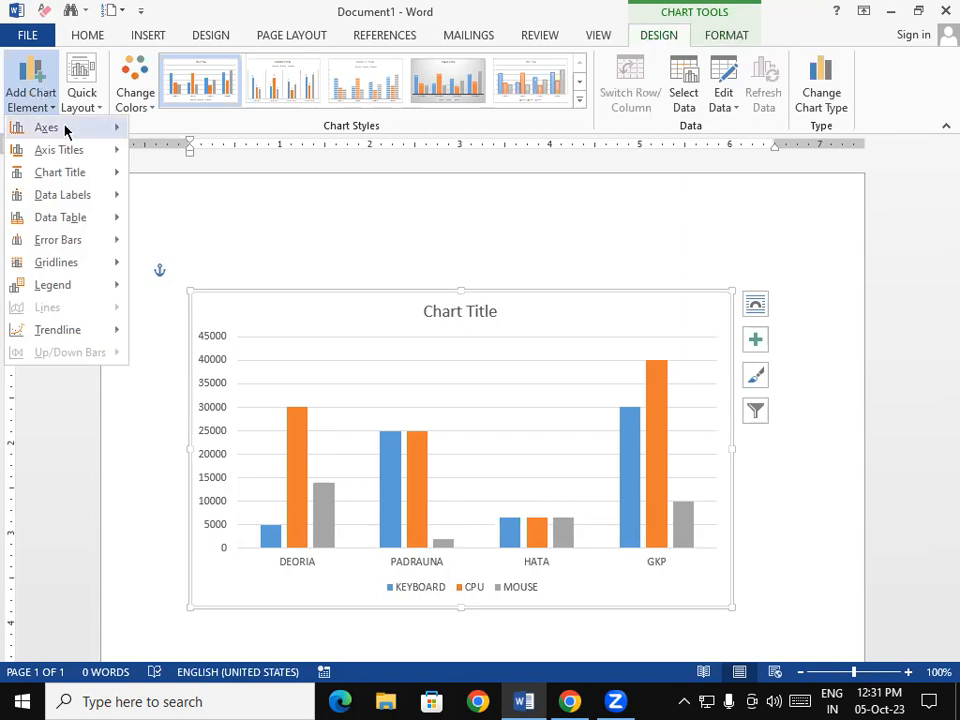
{"action": "mouse_move", "coordinate": [64, 131]}
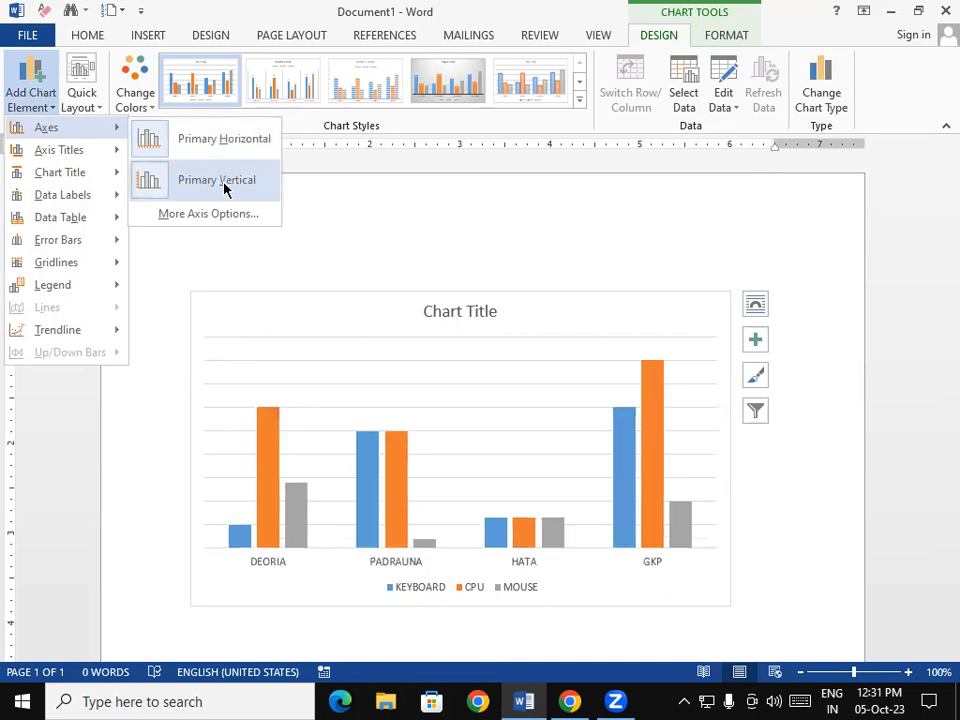
{"action": "left_click", "coordinate": [224, 187]}
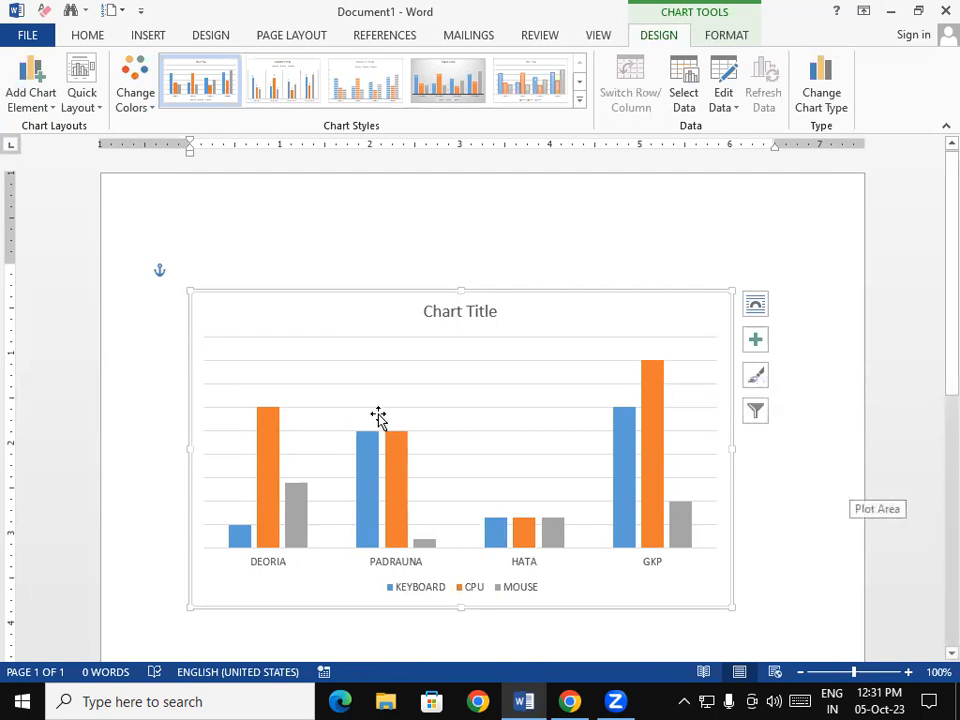
{"action": "mouse_move", "coordinate": [404, 438]}
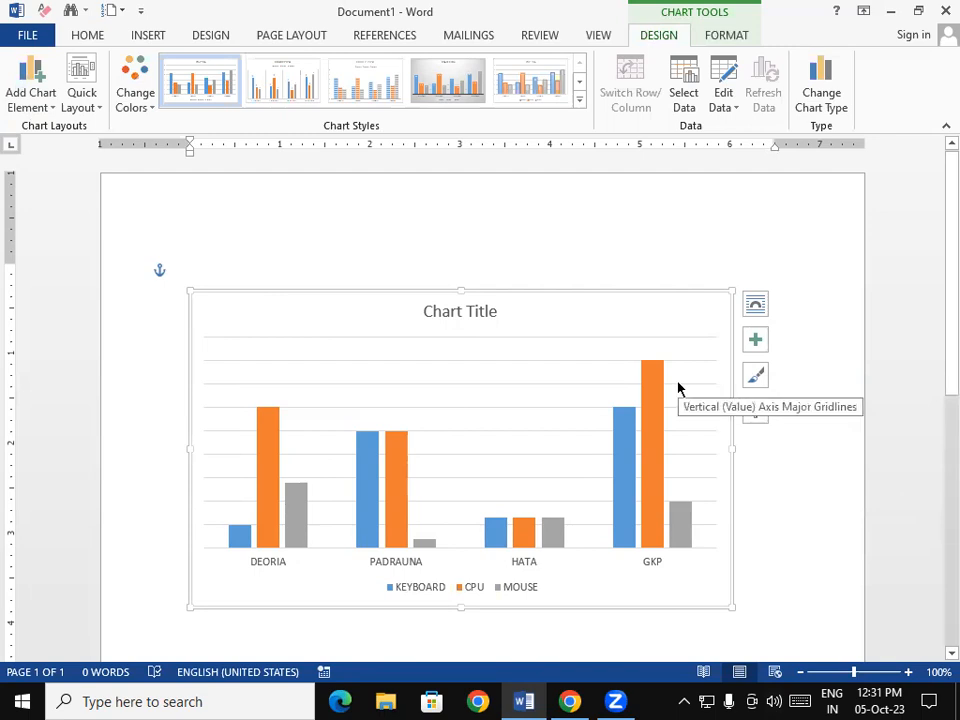
{"action": "left_click", "coordinate": [40, 100]}
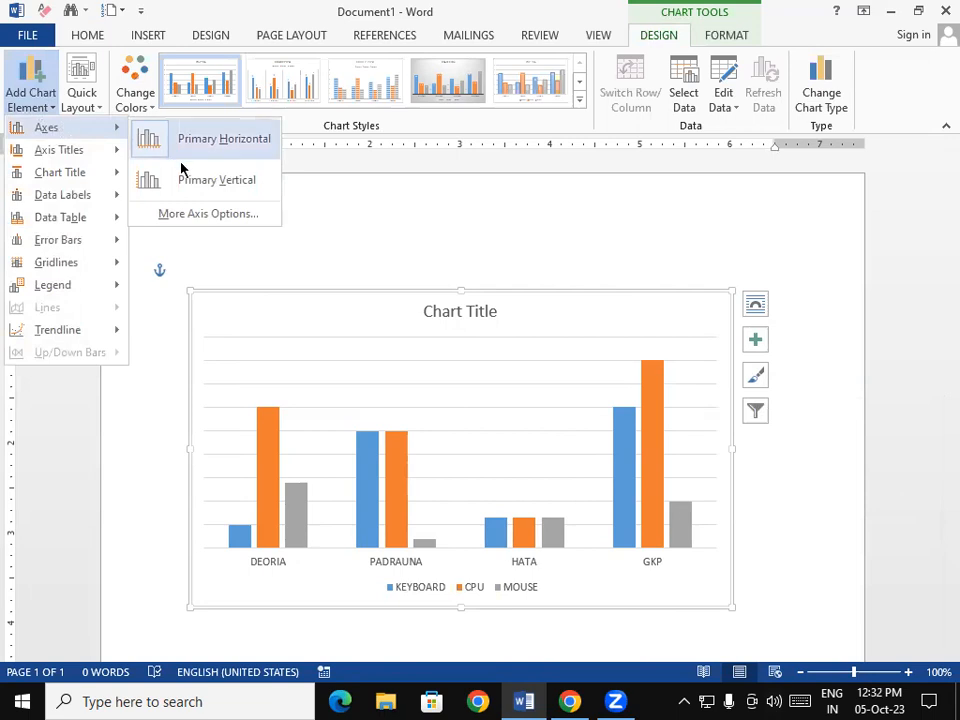
{"action": "left_click", "coordinate": [205, 183]}
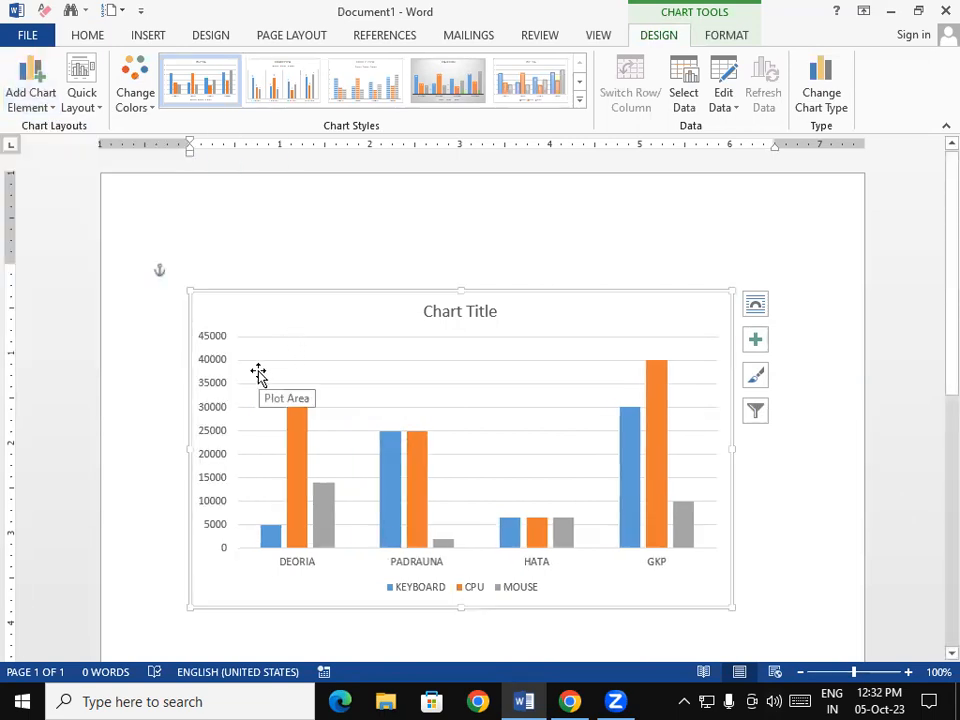
Replace the chart's placeholder title with "PRODUCT SALE CHART".
{"action": "left_click", "coordinate": [28, 92]}
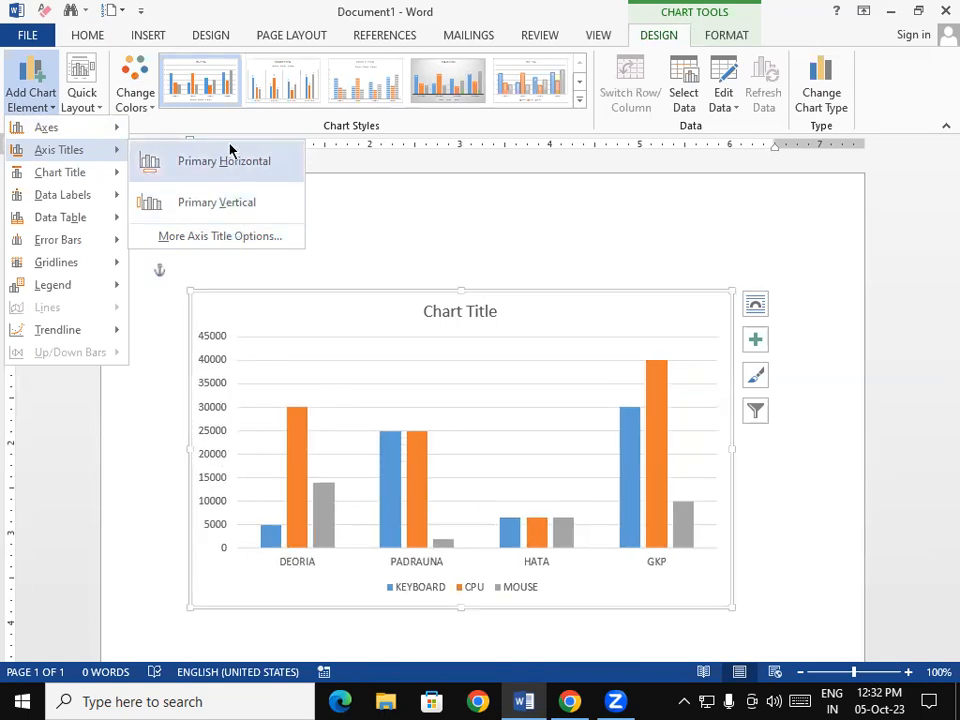
{"action": "mouse_move", "coordinate": [96, 178]}
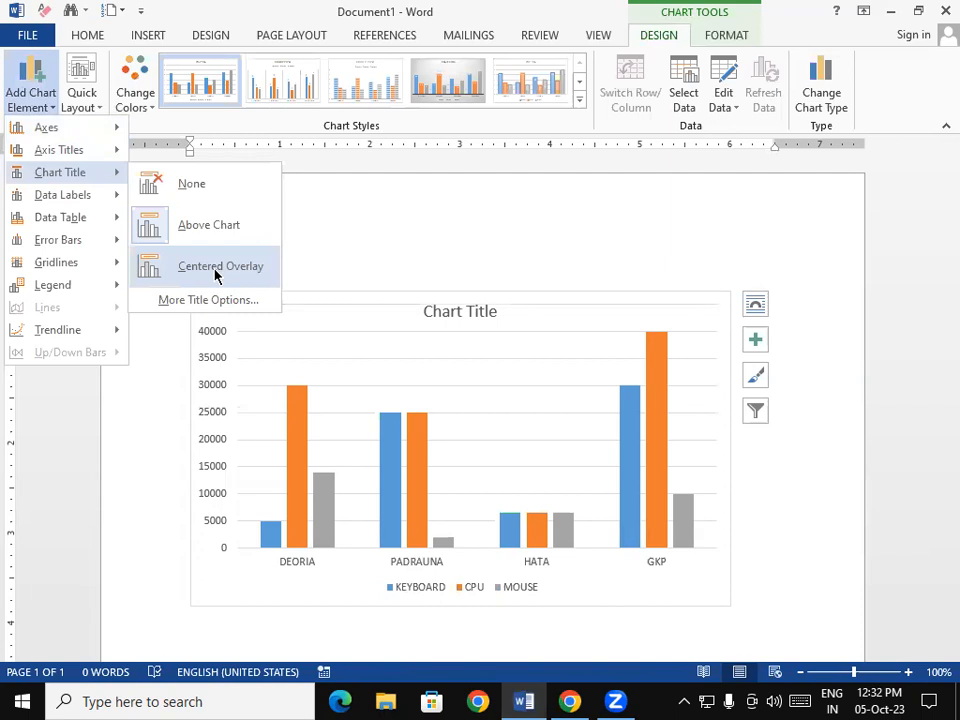
{"action": "left_click", "coordinate": [460, 312]}
{"action": "left_click", "coordinate": [486, 312]}
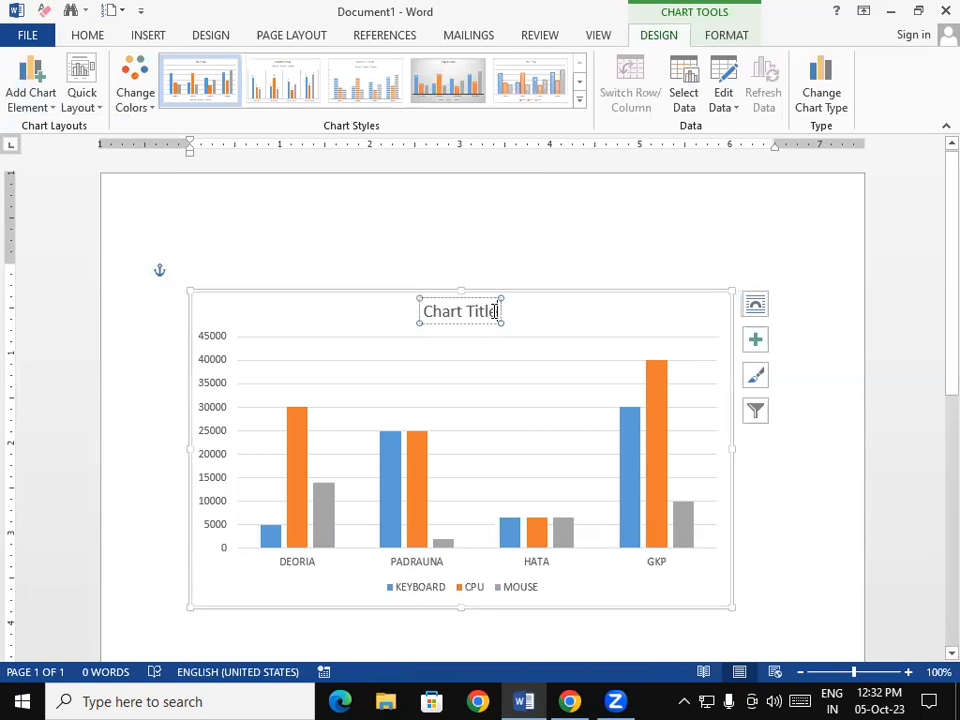
{"action": "left_click", "coordinate": [495, 311]}
{"action": "key", "text": "BackSpace"}
{"action": "key", "text": "BackSpace"}
{"action": "key", "text": "BackSpace"}
{"action": "key", "text": "BackSpace"}
{"action": "key", "text": "BackSpace"}
{"action": "key", "text": "BackSpace"}
{"action": "key", "text": "BackSpace"}
{"action": "key", "text": "BackSpace"}
{"action": "key", "text": "BackSpace"}
{"action": "key", "text": "BackSpace"}
{"action": "key", "text": "BackSpace"}
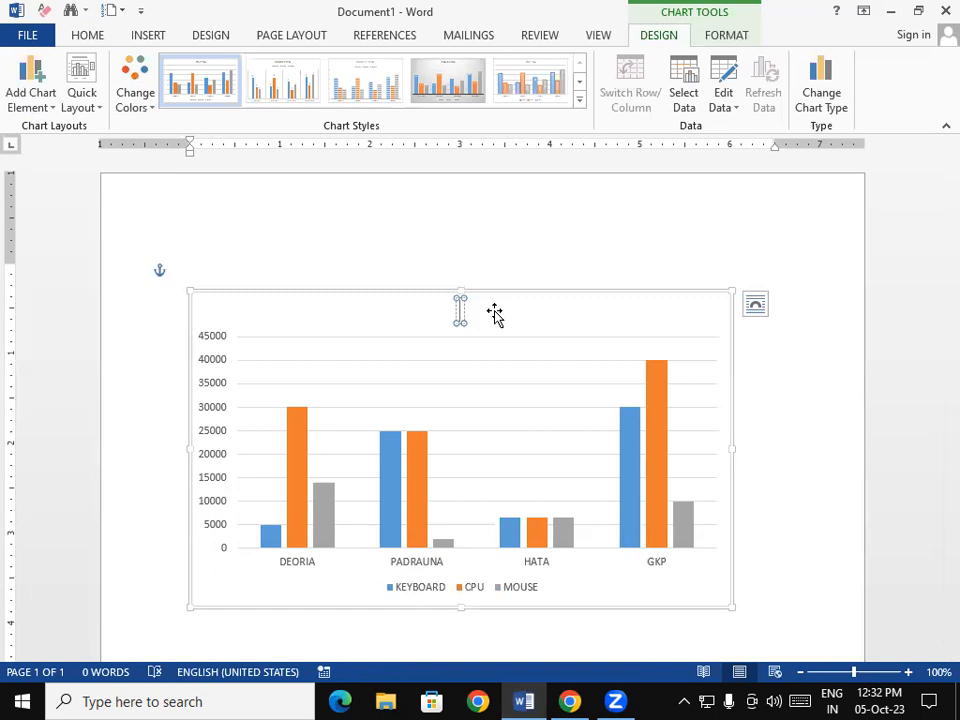
{"action": "type", "text": "PRODUCT"}
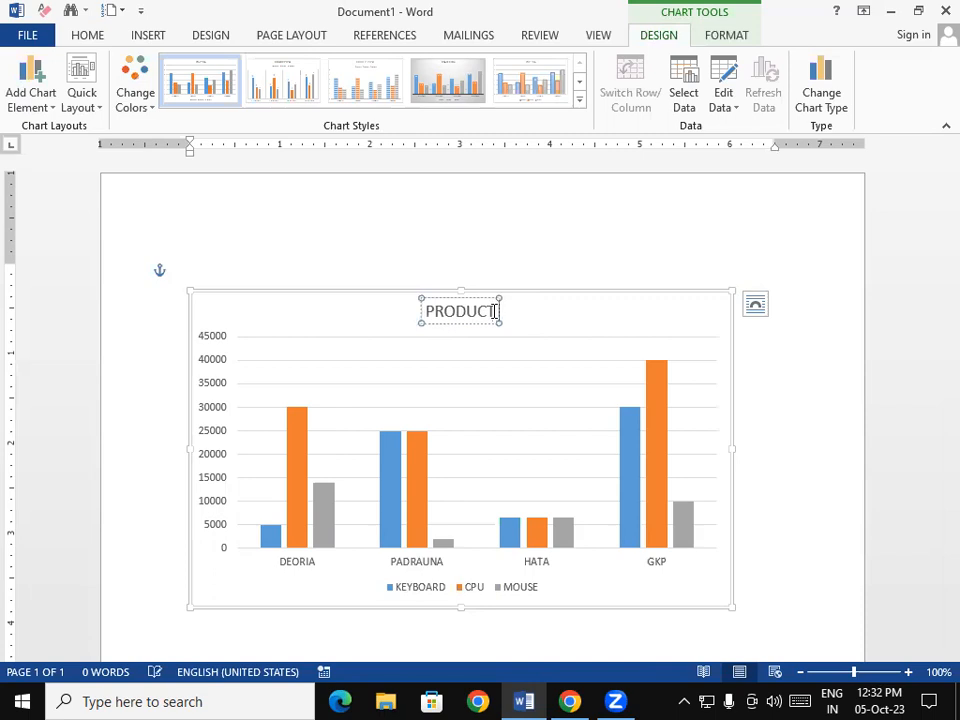
{"action": "type", "text": " SALE CHAR"}
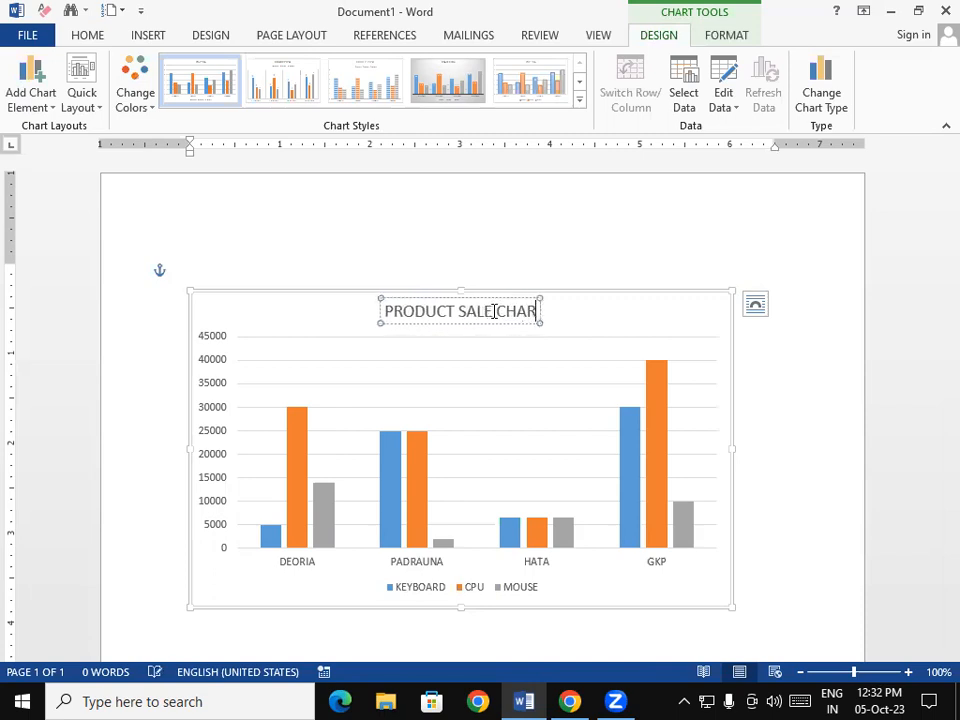
{"action": "type", "text": "T"}
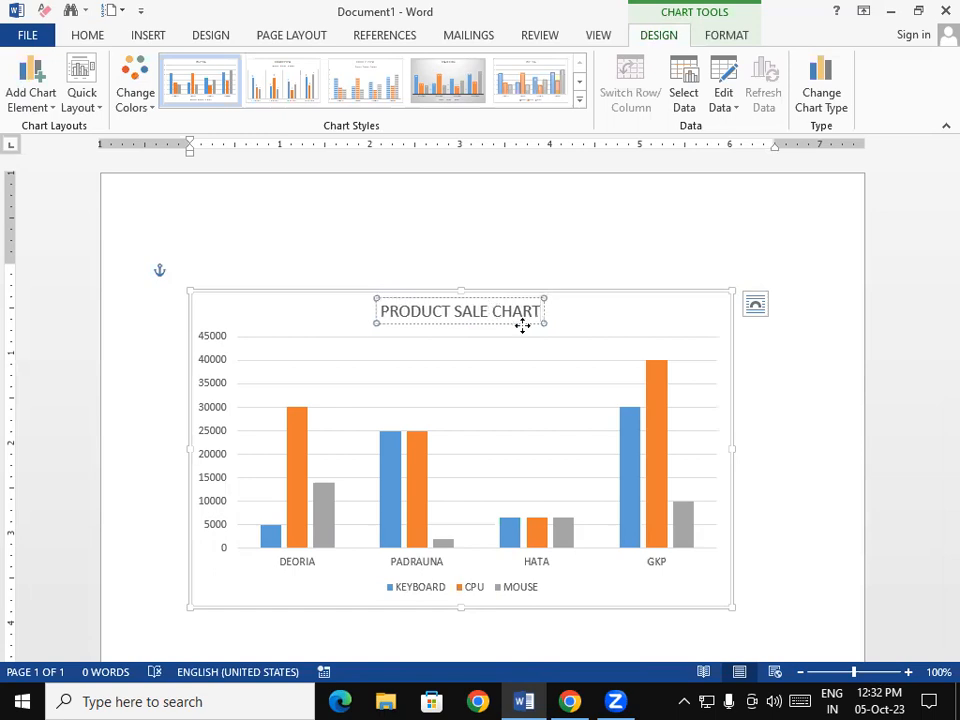
{"action": "left_click", "coordinate": [547, 412]}
{"action": "left_click", "coordinate": [497, 298]}
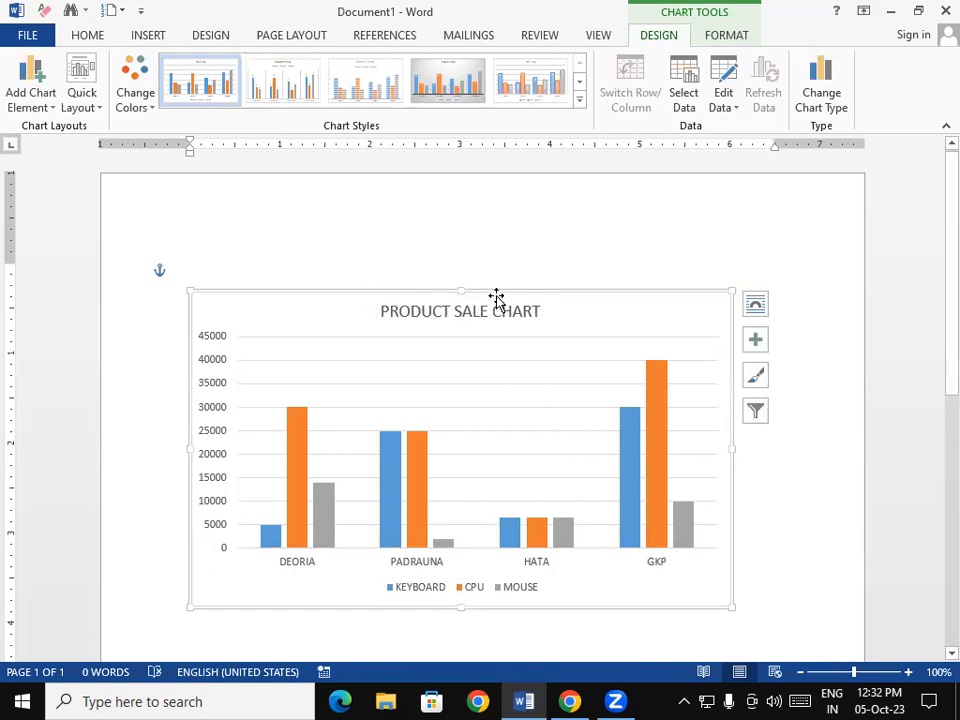
Preview the chart's data label options, including Data Callout, and its data table with legend keys.
{"action": "left_click", "coordinate": [36, 85]}
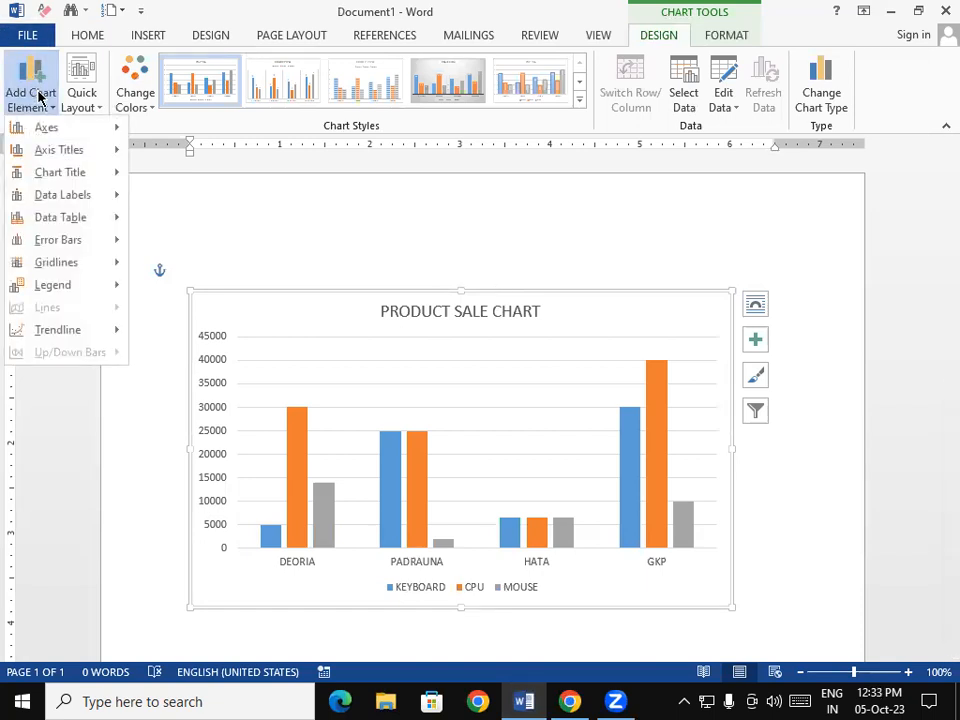
{"action": "mouse_move", "coordinate": [100, 206]}
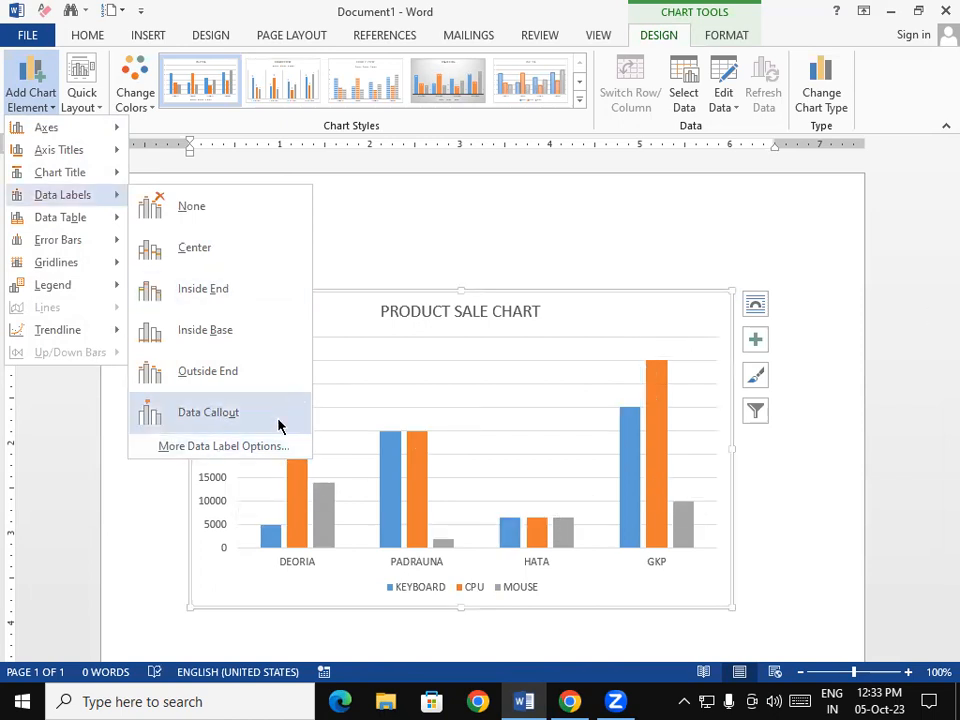
{"action": "left_click", "coordinate": [236, 305]}
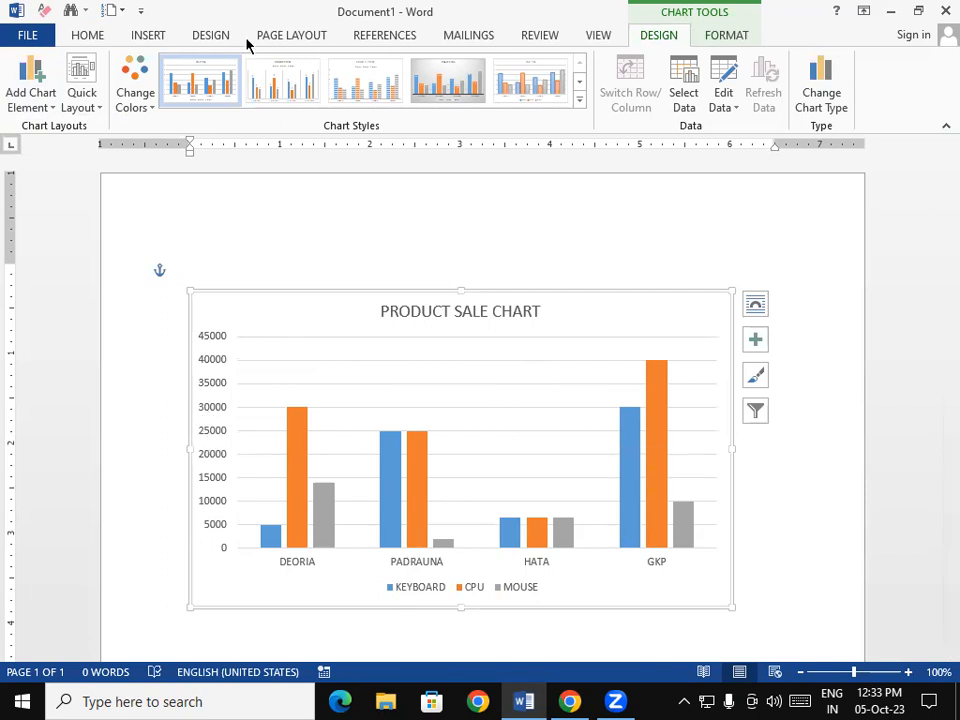
{"action": "left_click", "coordinate": [28, 92]}
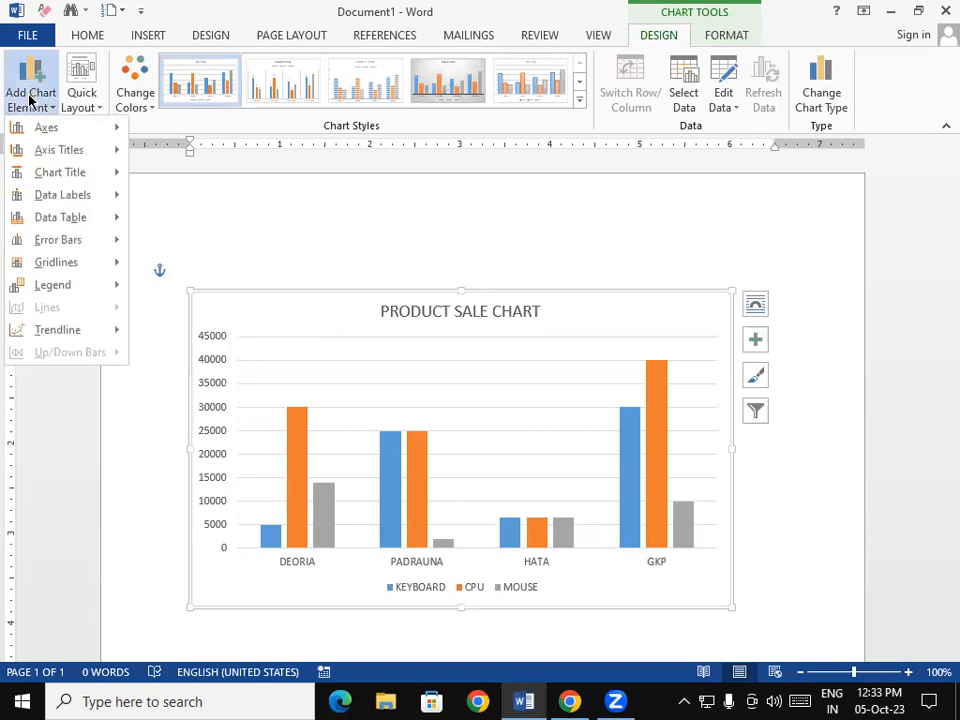
{"action": "mouse_move", "coordinate": [65, 222]}
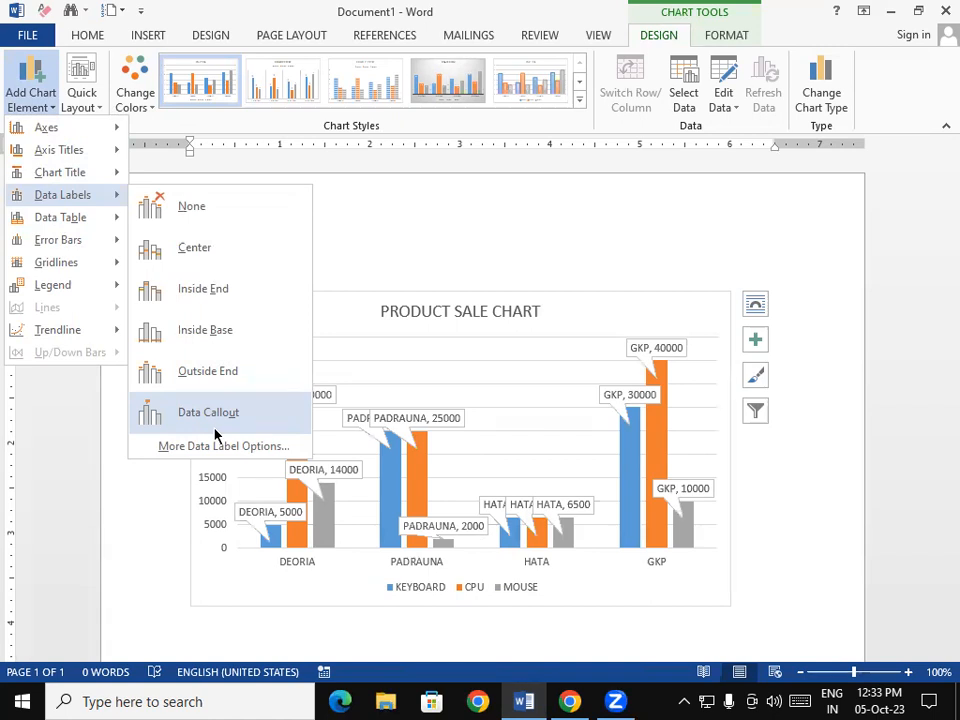
{"action": "left_click", "coordinate": [495, 258]}
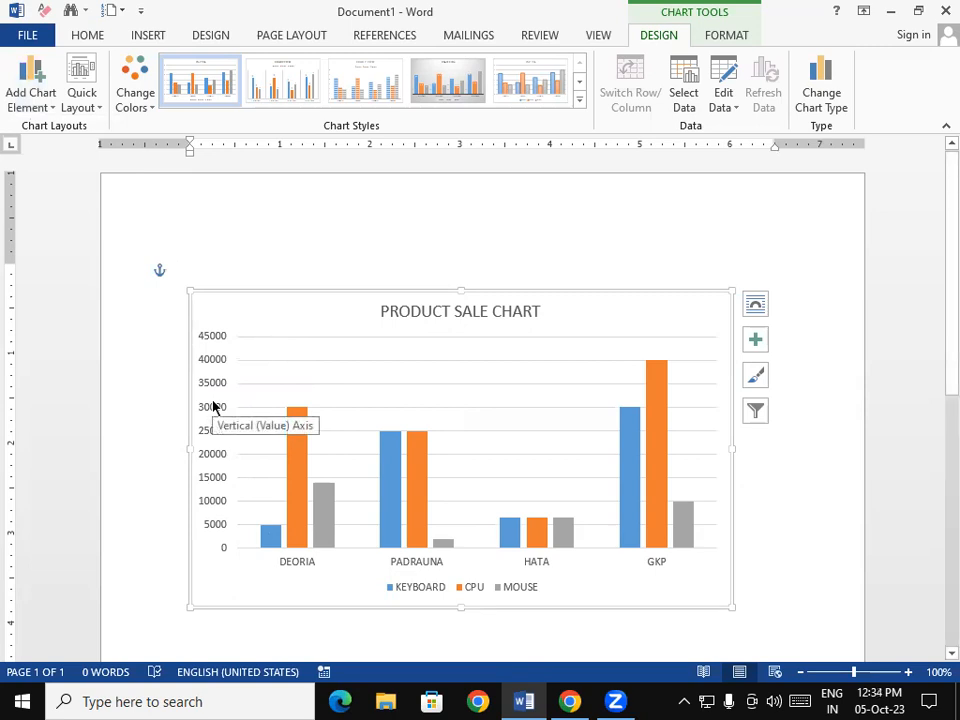
{"action": "left_click", "coordinate": [45, 104]}
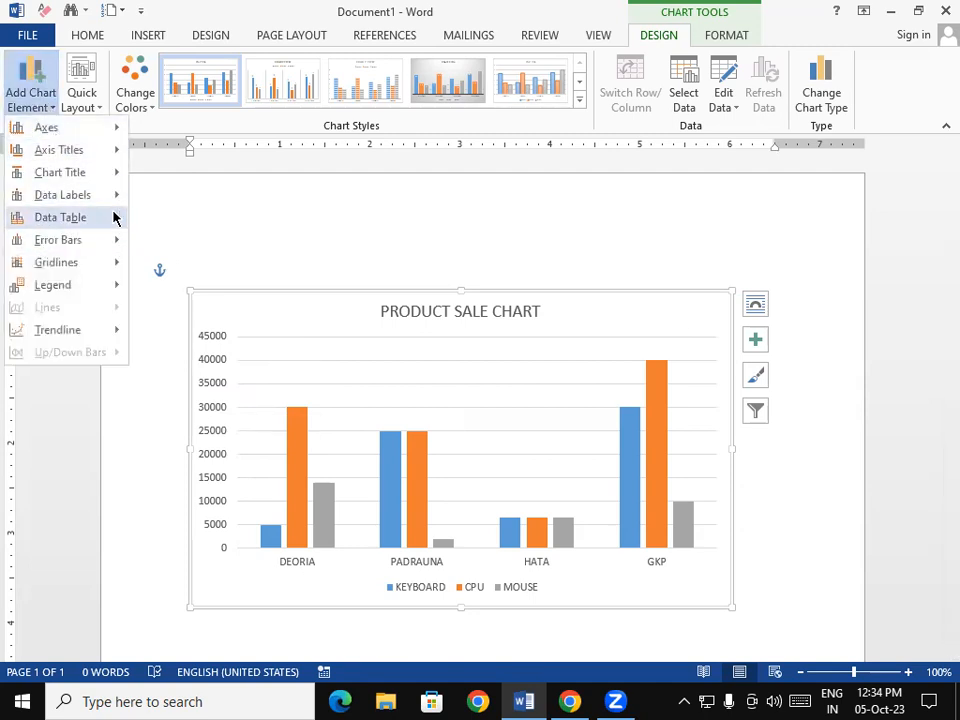
{"action": "mouse_move", "coordinate": [116, 212]}
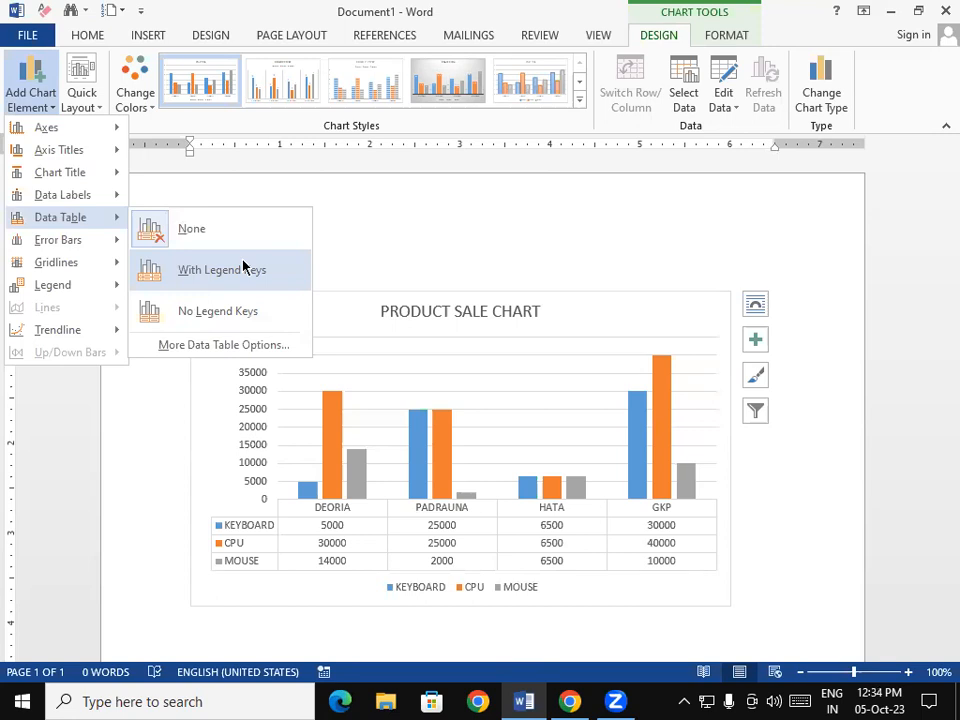
Add standard deviation error bars to the chart and remove them again.
{"action": "mouse_move", "coordinate": [105, 249]}
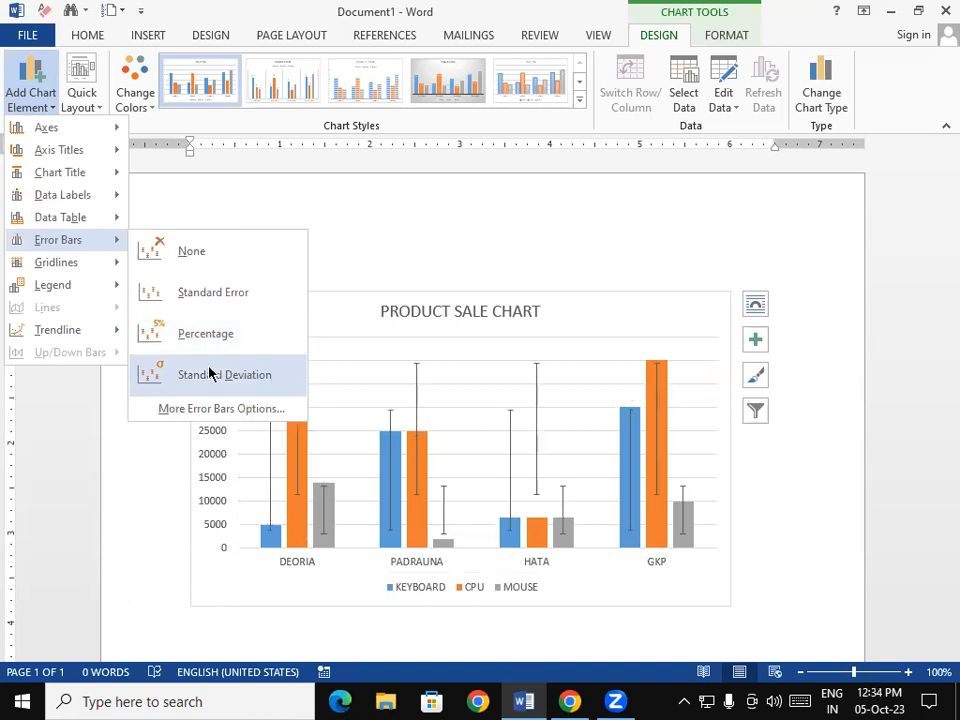
{"action": "left_click", "coordinate": [209, 373]}
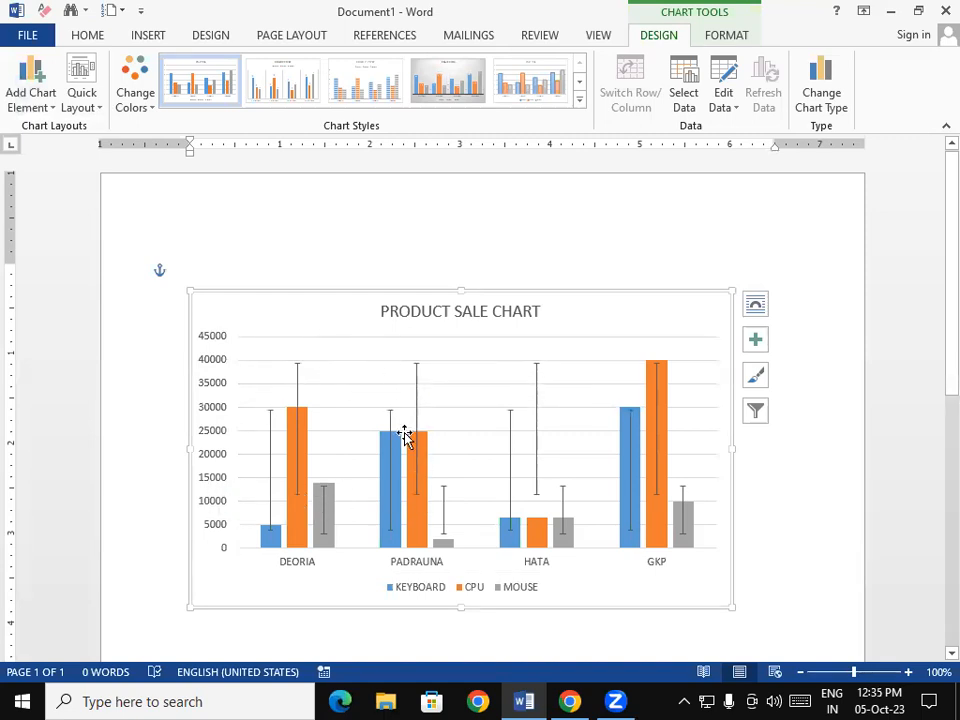
{"action": "mouse_move", "coordinate": [412, 458]}
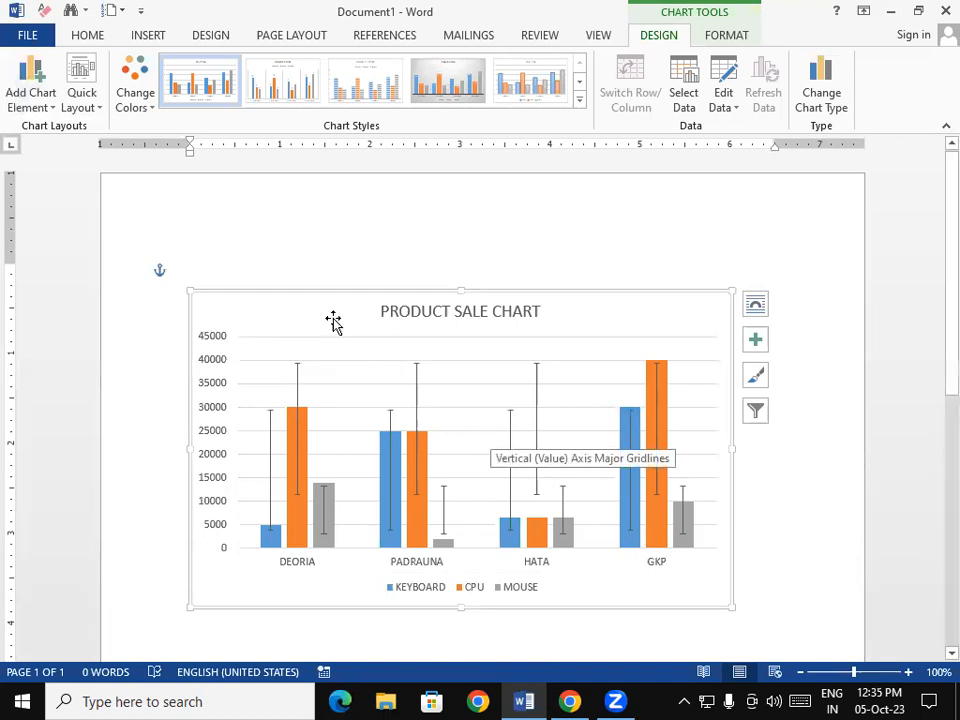
{"action": "left_click", "coordinate": [20, 95]}
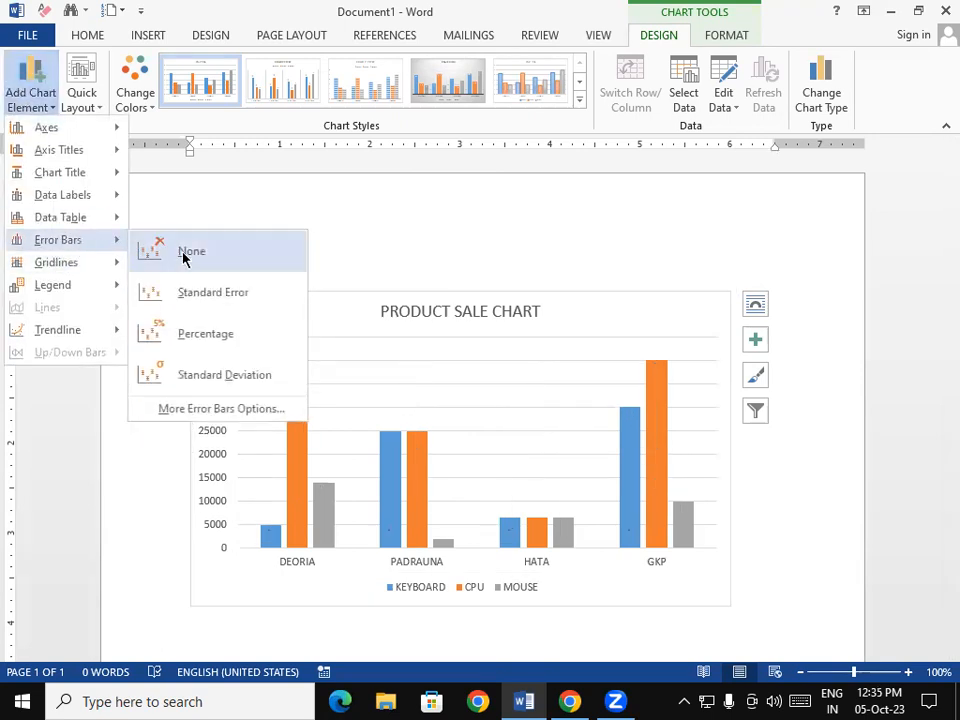
{"action": "left_click", "coordinate": [183, 254]}
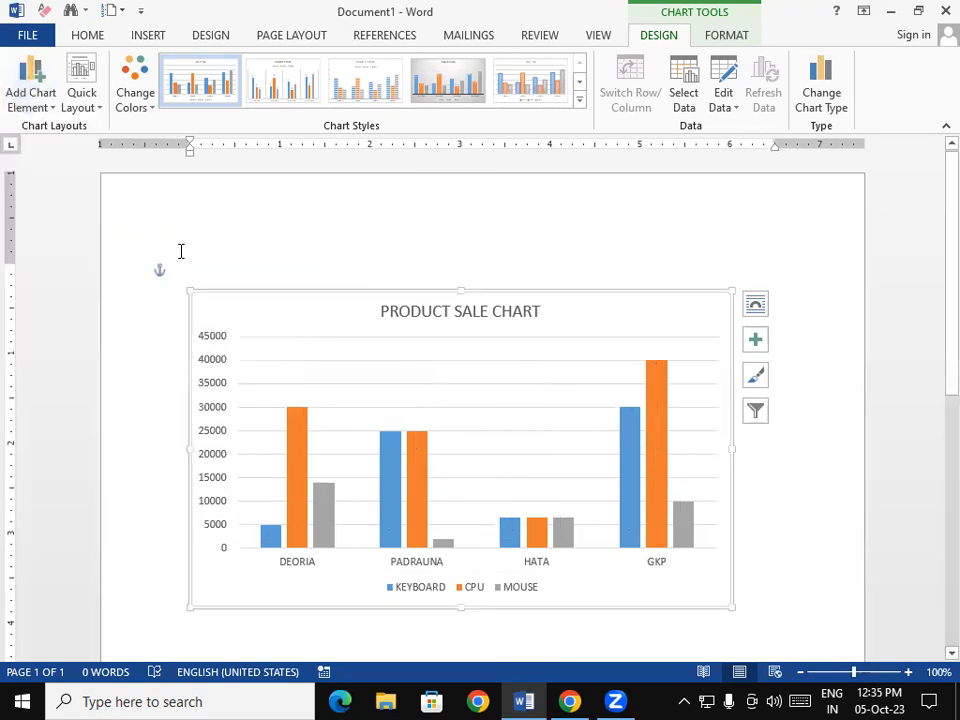
Preview the chart's gridline, legend position and trendline options without applying any of them.
{"action": "left_click", "coordinate": [50, 100]}
{"action": "mouse_move", "coordinate": [113, 266]}
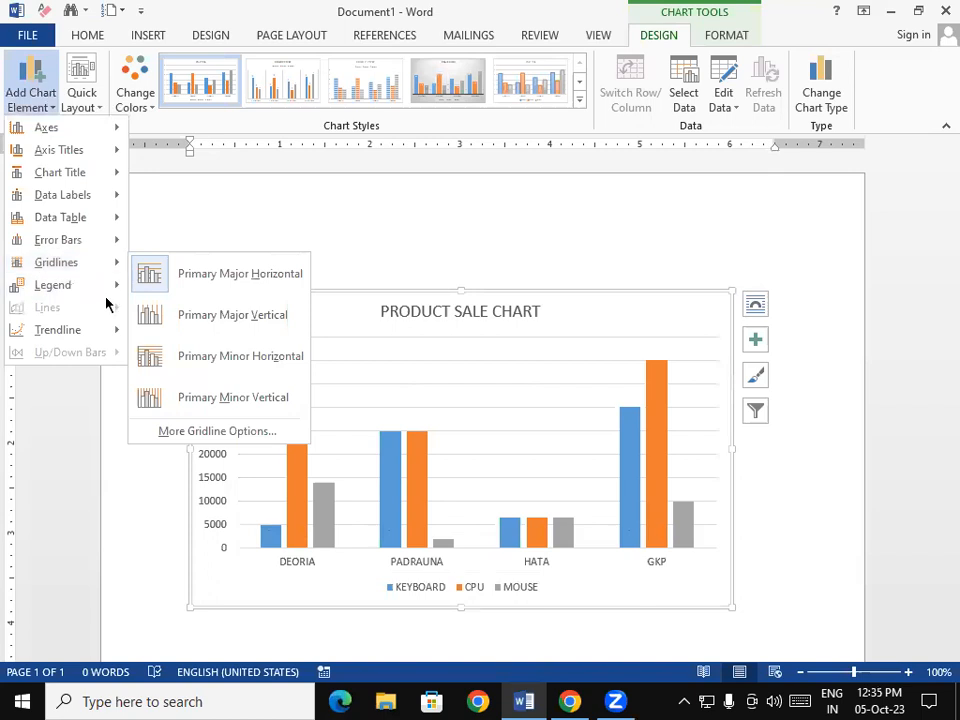
{"action": "mouse_move", "coordinate": [109, 298]}
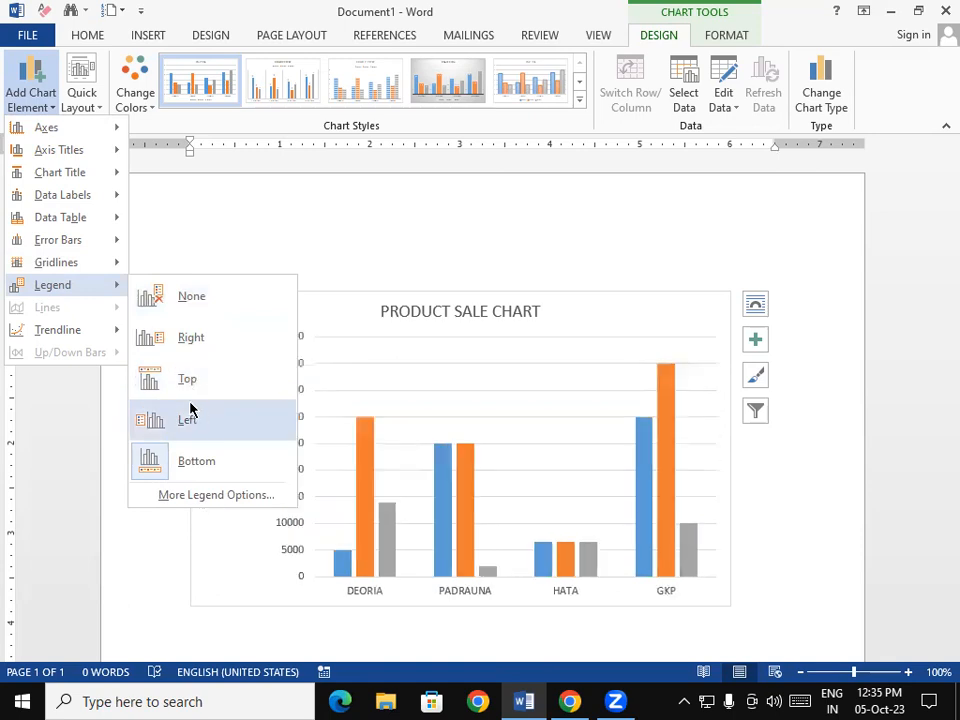
{"action": "mouse_move", "coordinate": [60, 329]}
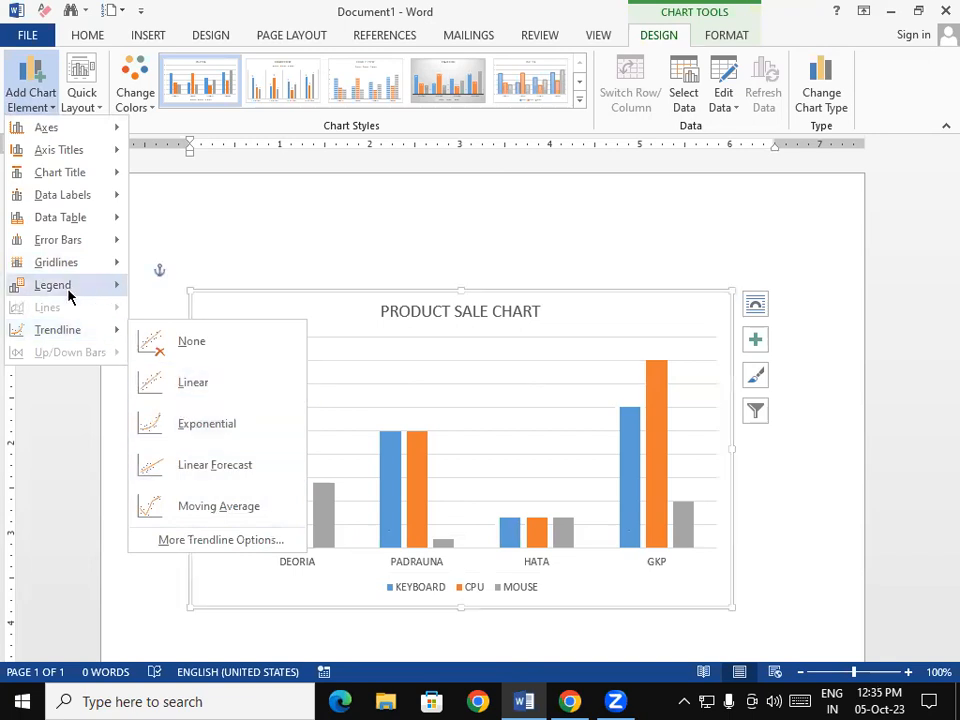
{"action": "mouse_move", "coordinate": [92, 332]}
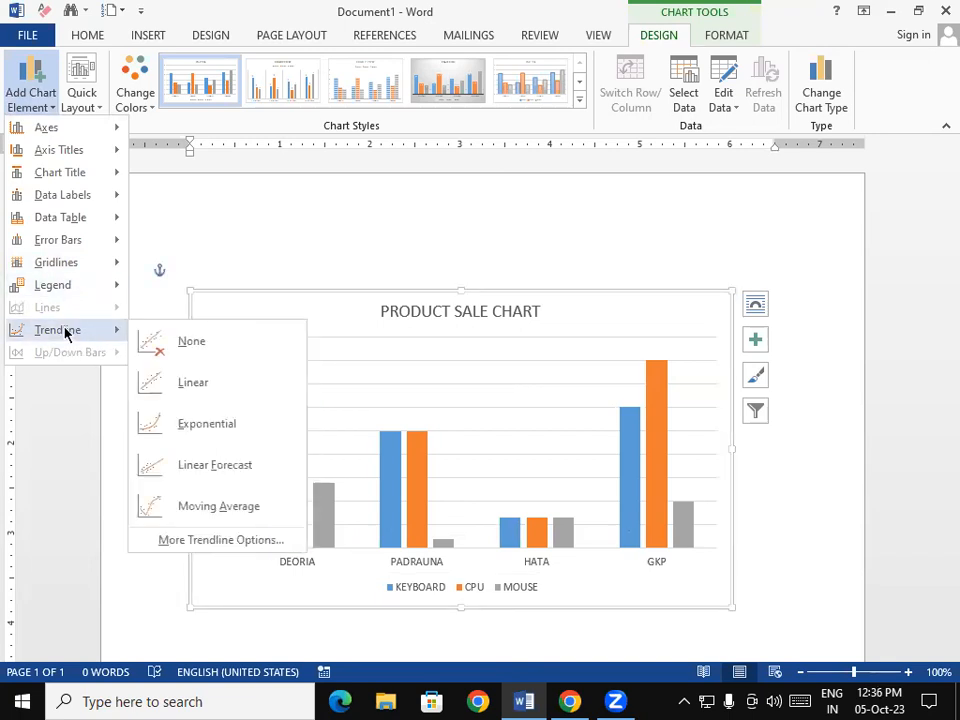
{"action": "left_click", "coordinate": [212, 257]}
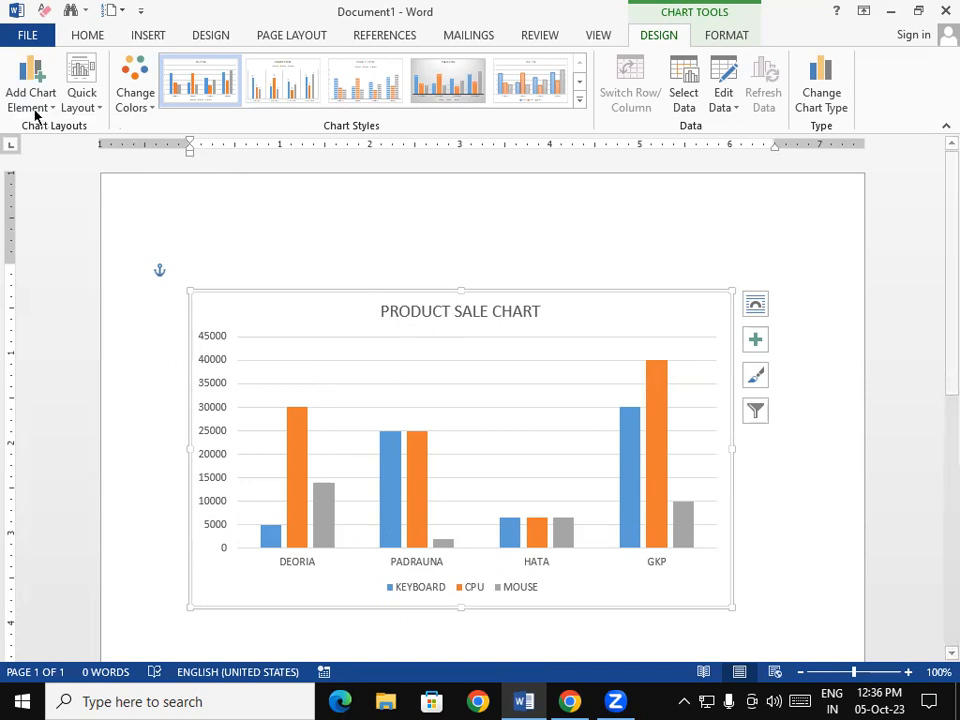
Apply the quick layout with no title and a right-side legend, and recolor the chart with the colorful orange, yellow and green palette.
{"action": "left_click", "coordinate": [89, 110]}
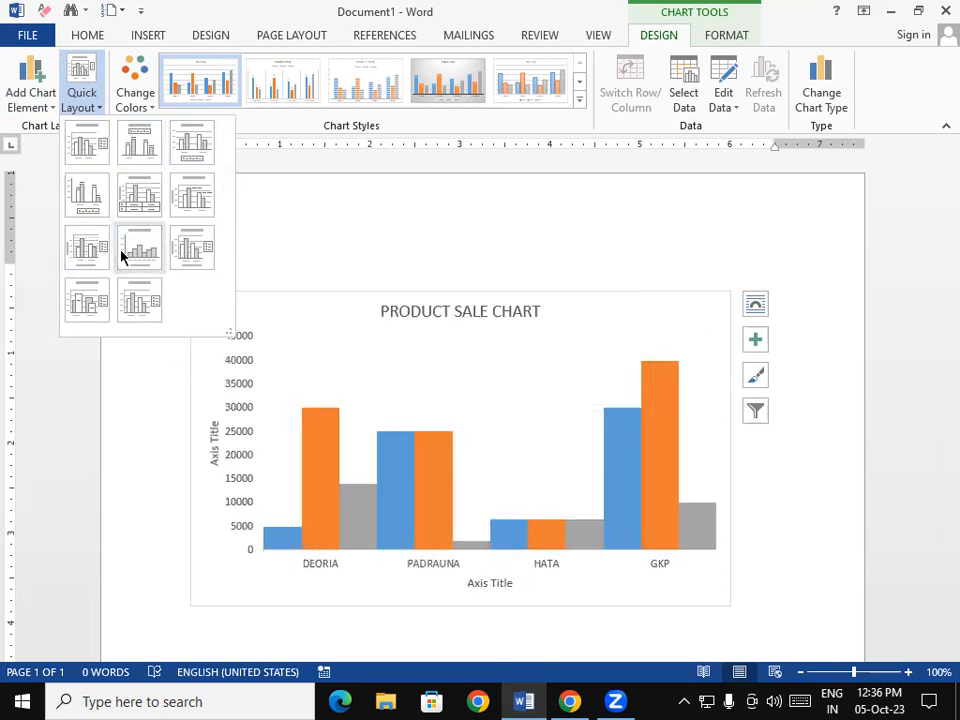
{"action": "left_click", "coordinate": [153, 305]}
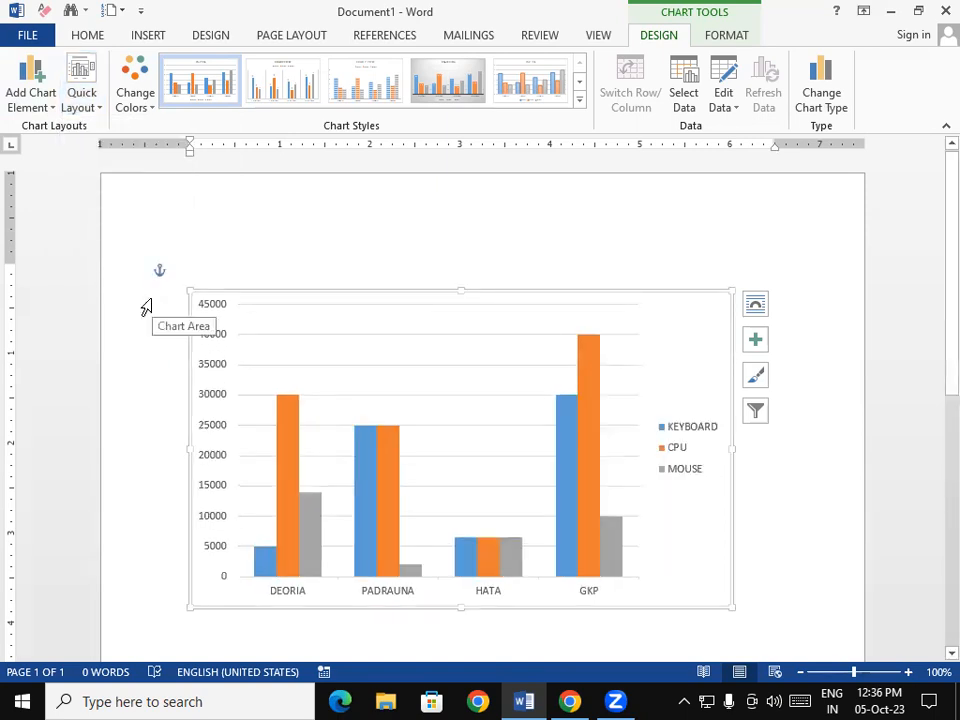
{"action": "left_click", "coordinate": [146, 112]}
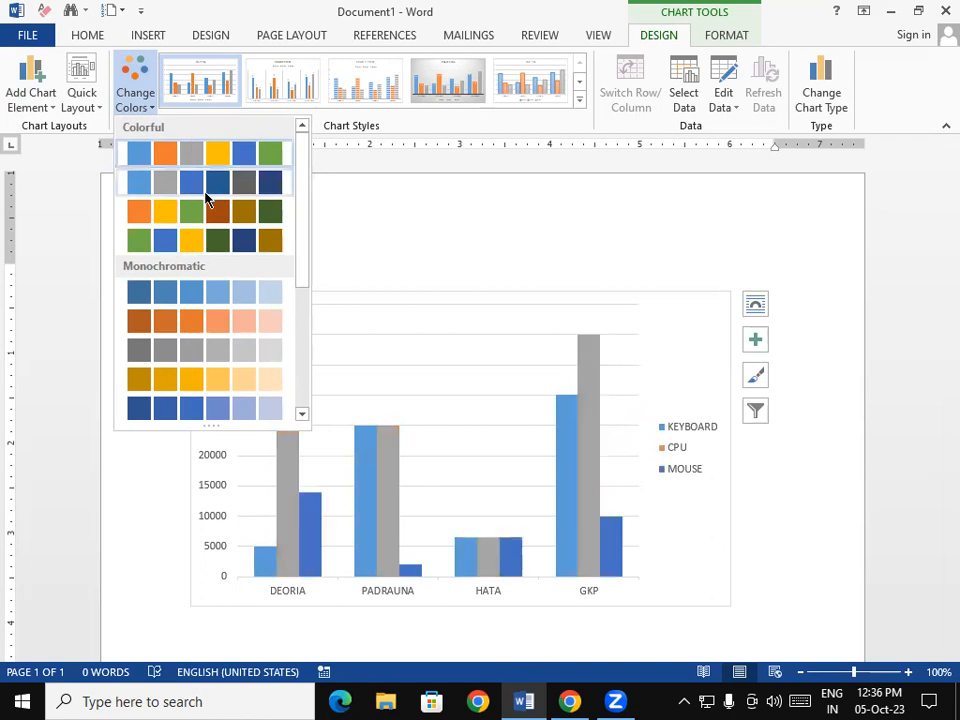
{"action": "left_click", "coordinate": [201, 218]}
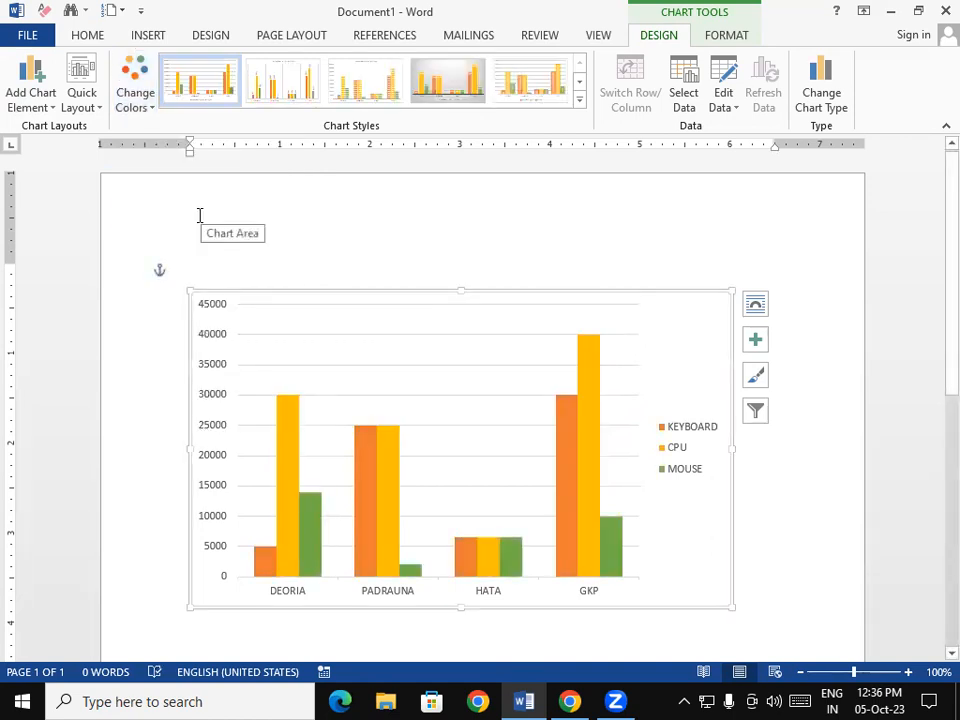
Preview the full gallery of chart styles on the chart and close it without choosing one.
{"action": "left_click", "coordinate": [578, 102]}
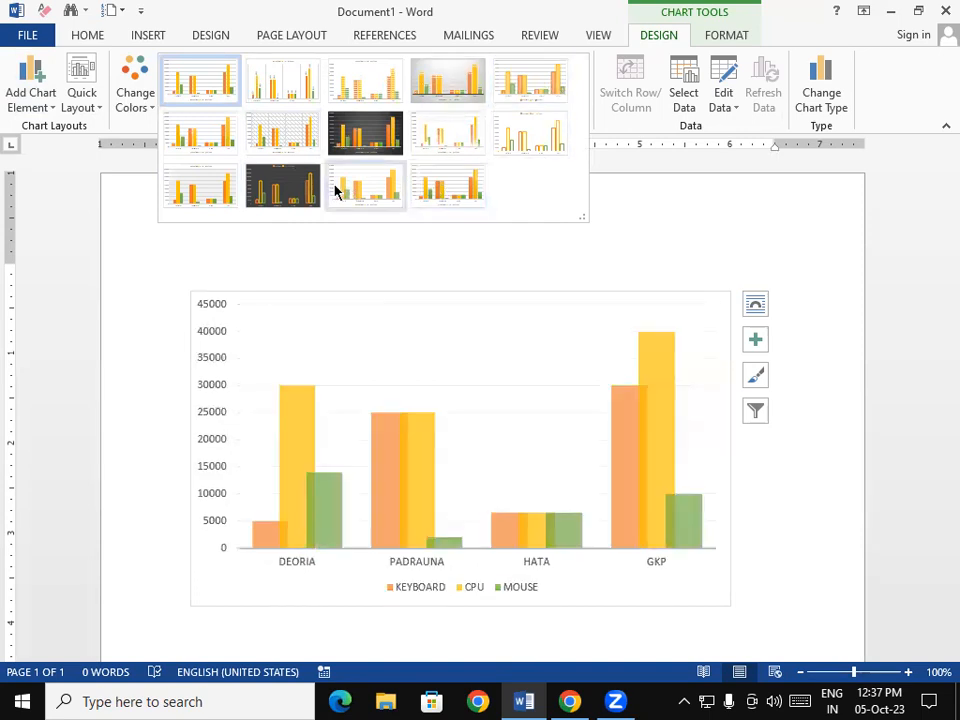
{"action": "left_click", "coordinate": [795, 263]}
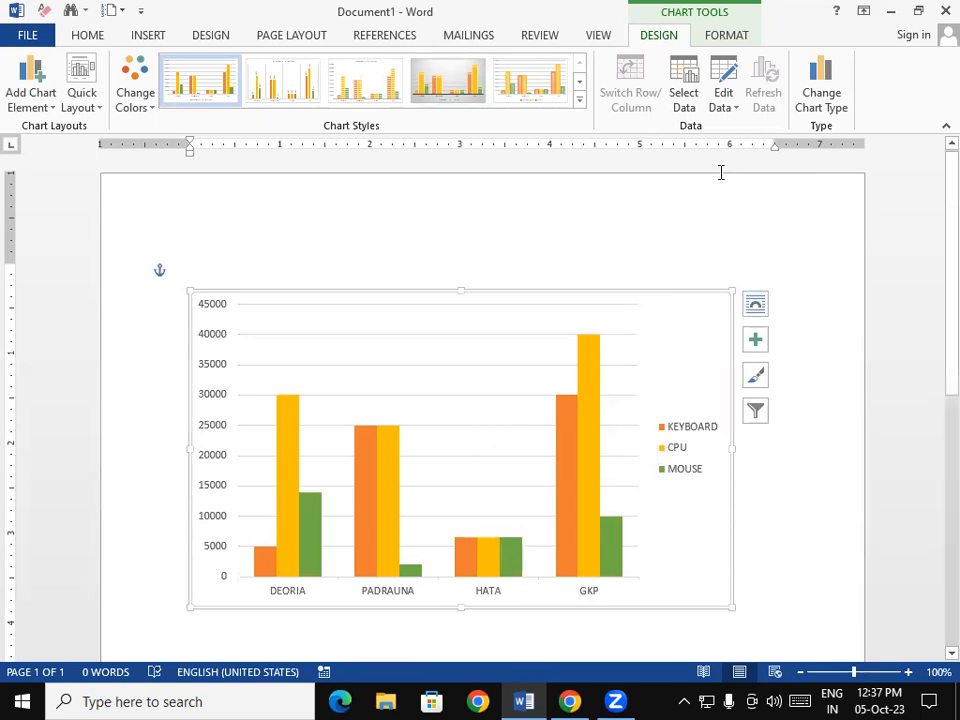
Open the chart's data sheet and switch the chart's rows and columns back and forth, ending with the cities as categories.
{"action": "left_click", "coordinate": [725, 104]}
{"action": "left_click", "coordinate": [733, 128]}
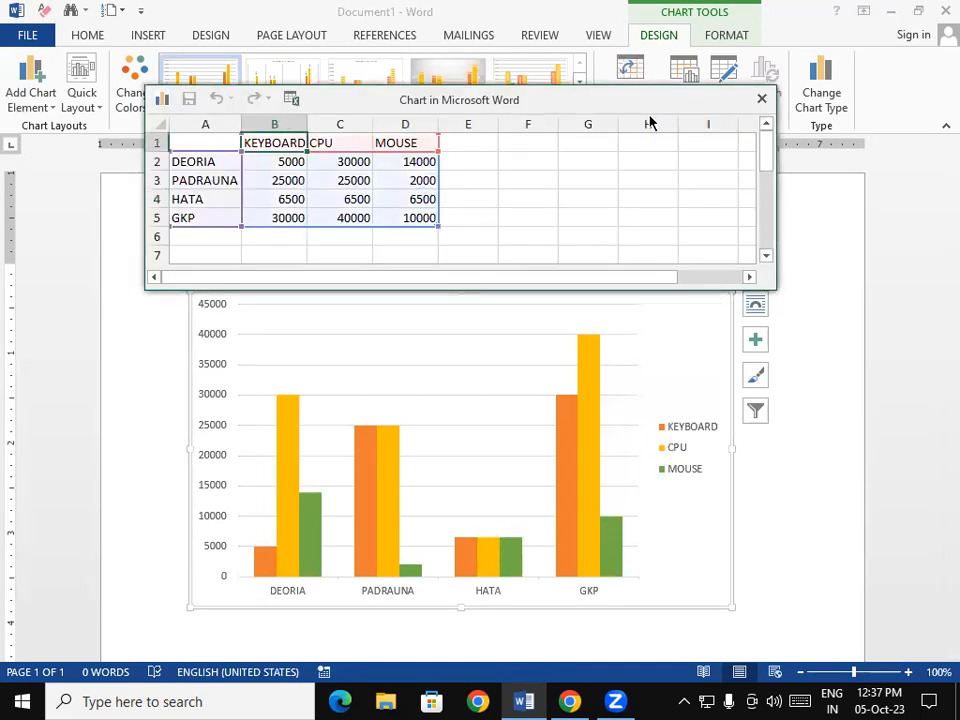
{"action": "left_click_drag", "start_coordinate": [648, 115], "coordinate": [670, 244]}
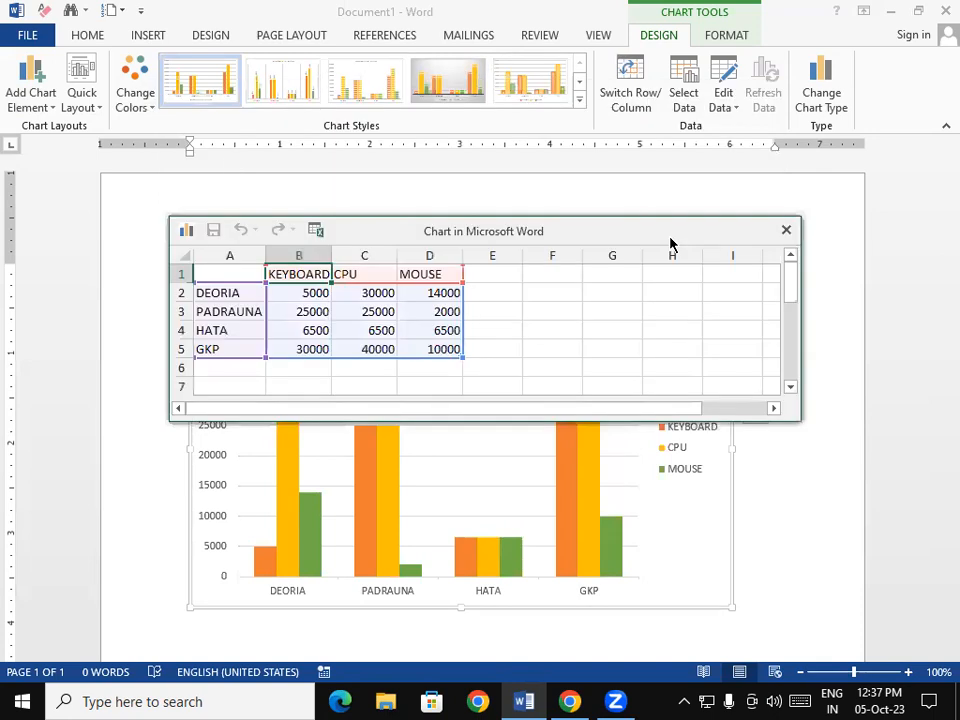
{"action": "left_click", "coordinate": [637, 85]}
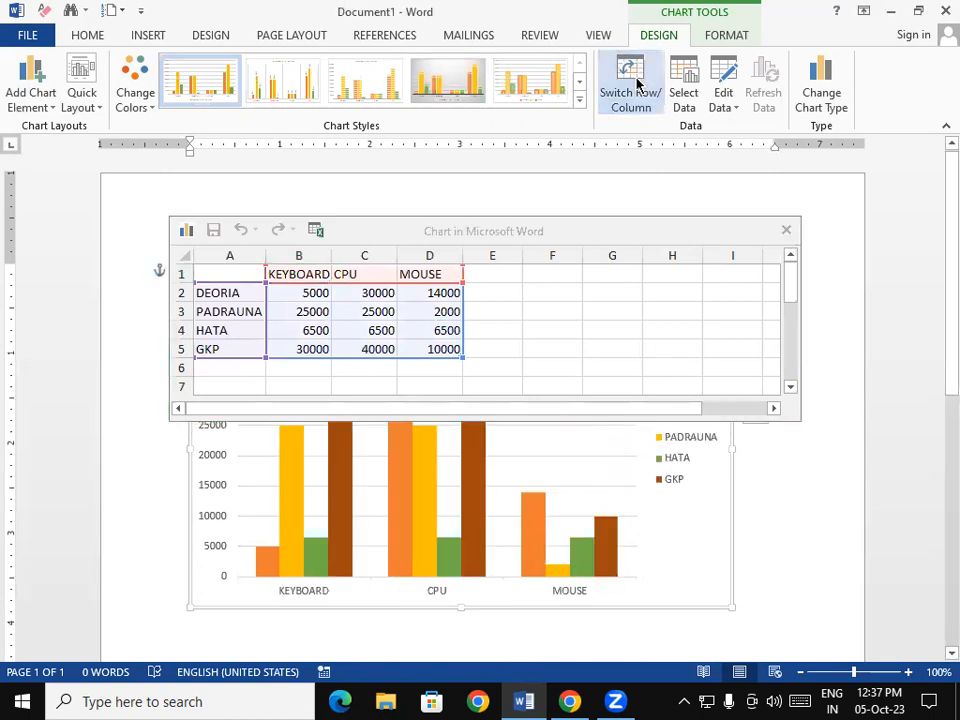
{"action": "left_click", "coordinate": [637, 85]}
{"action": "left_click", "coordinate": [637, 85]}
{"action": "left_click", "coordinate": [637, 85]}
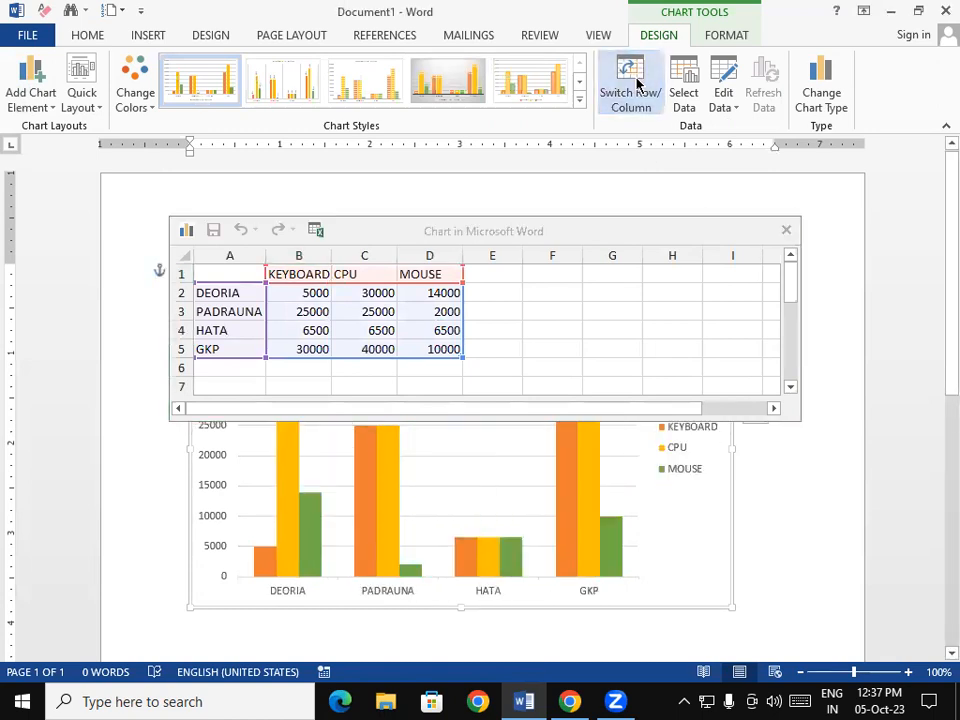
{"action": "left_click", "coordinate": [637, 85]}
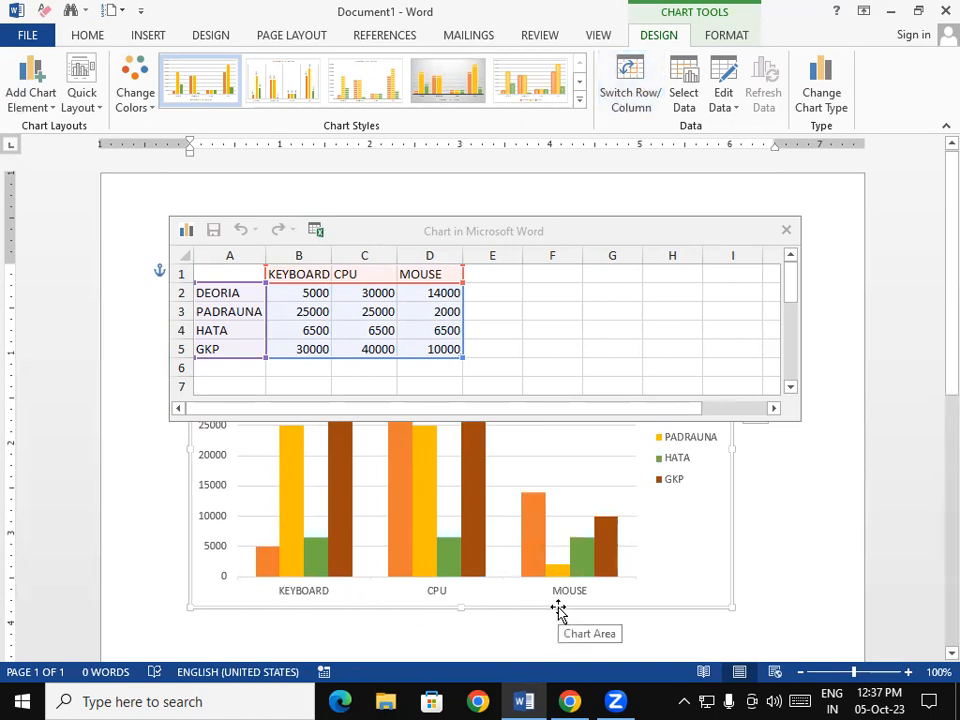
{"action": "left_click", "coordinate": [634, 90]}
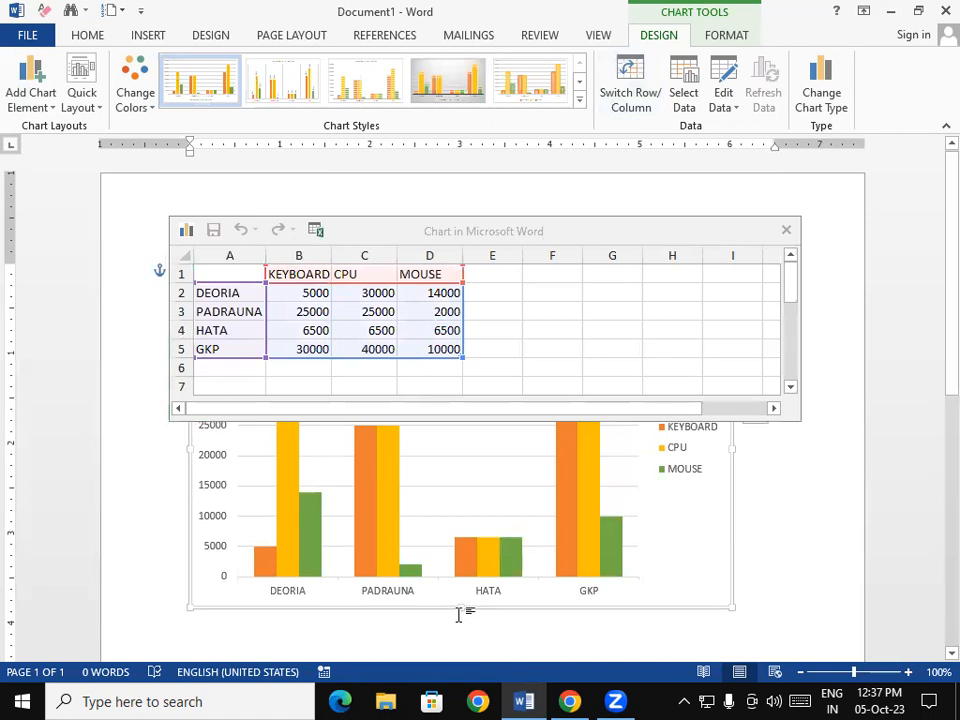
{"action": "left_click", "coordinate": [625, 98]}
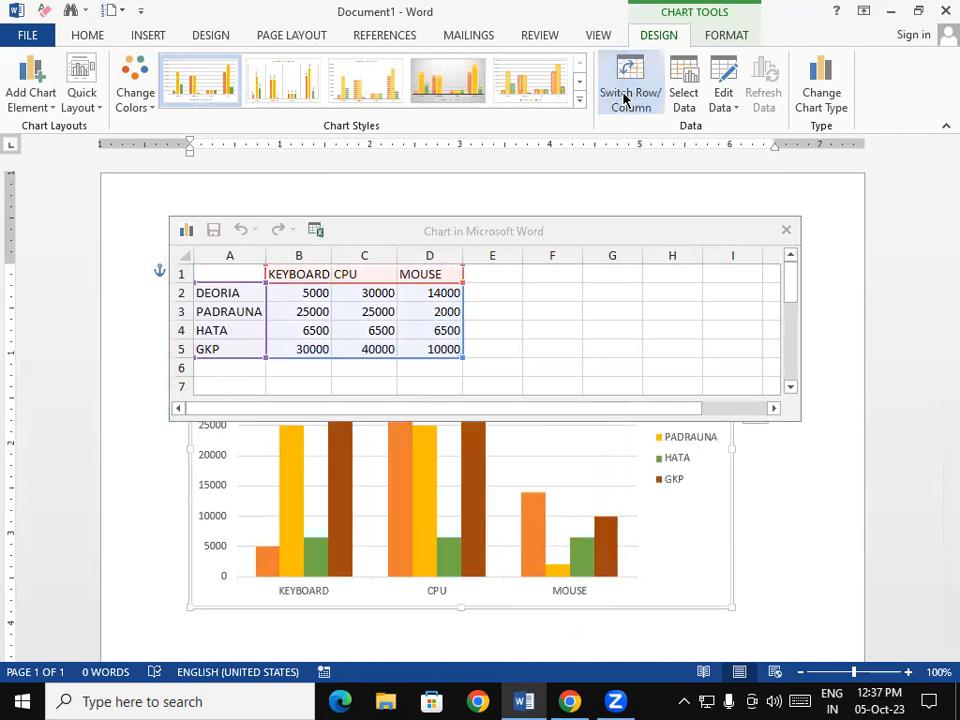
{"action": "left_click", "coordinate": [625, 98]}
{"action": "left_click", "coordinate": [625, 98]}
{"action": "left_click", "coordinate": [625, 98]}
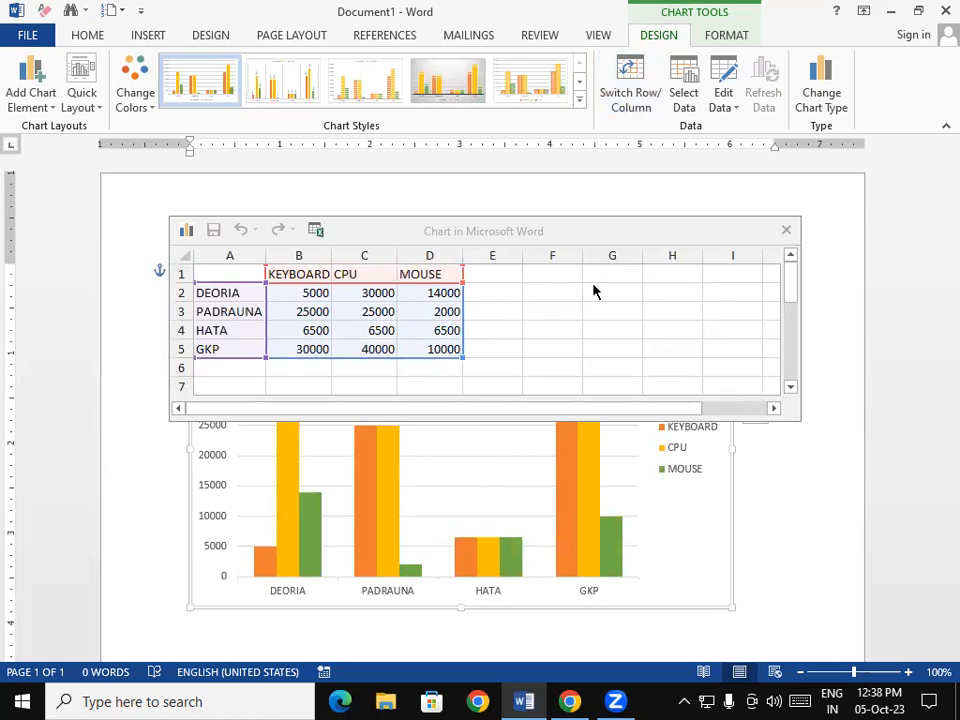
{"action": "left_click_drag", "start_coordinate": [566, 233], "coordinate": [510, 163]}
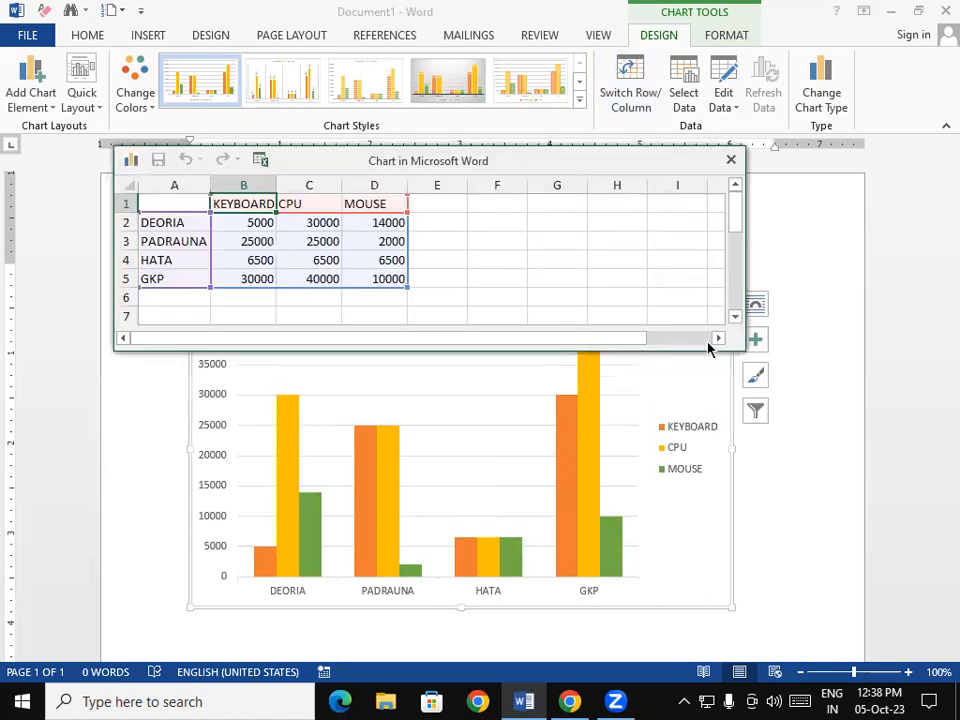
Examine the chart's data range, series and category labels in Select Data Source, close the data sheet and return to Word.
{"action": "left_click", "coordinate": [684, 88]}
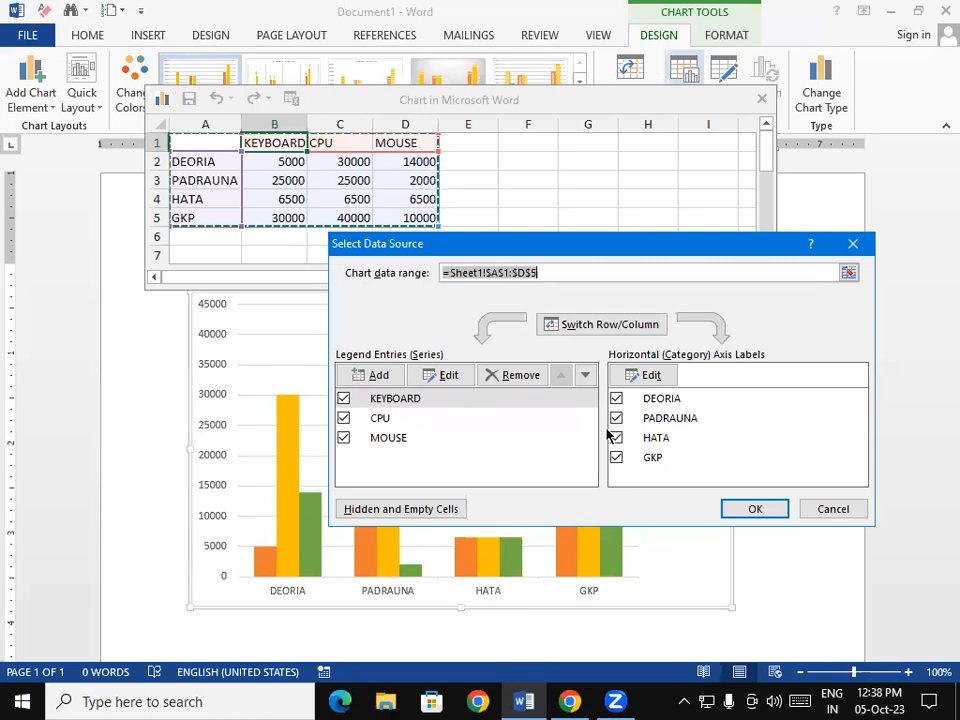
{"action": "left_click", "coordinate": [760, 510]}
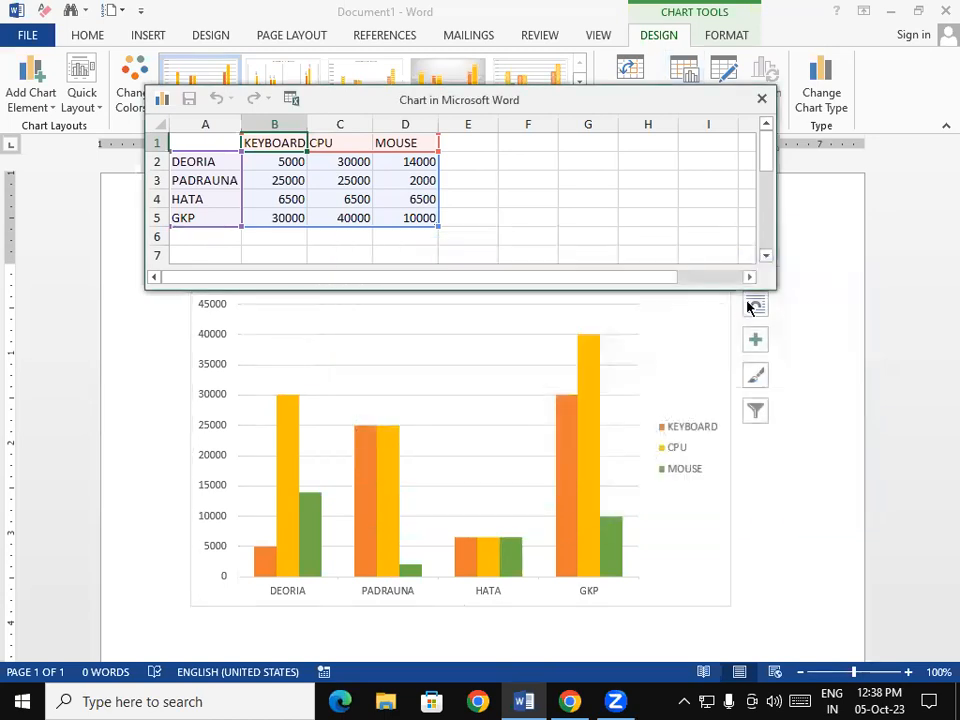
{"action": "left_click", "coordinate": [762, 102]}
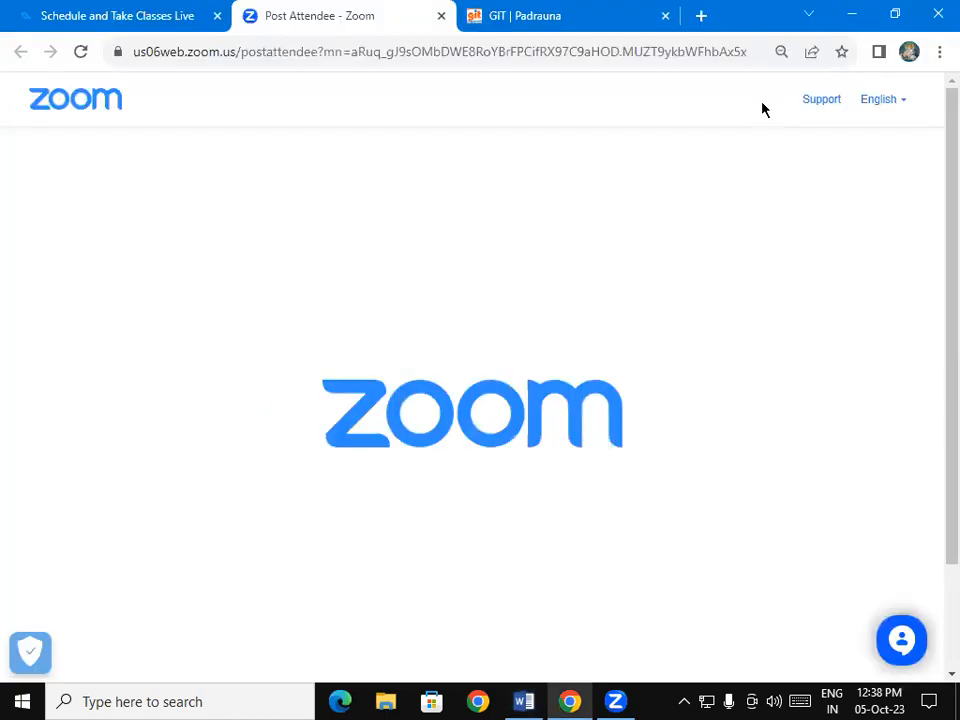
{"action": "left_click", "coordinate": [523, 701]}
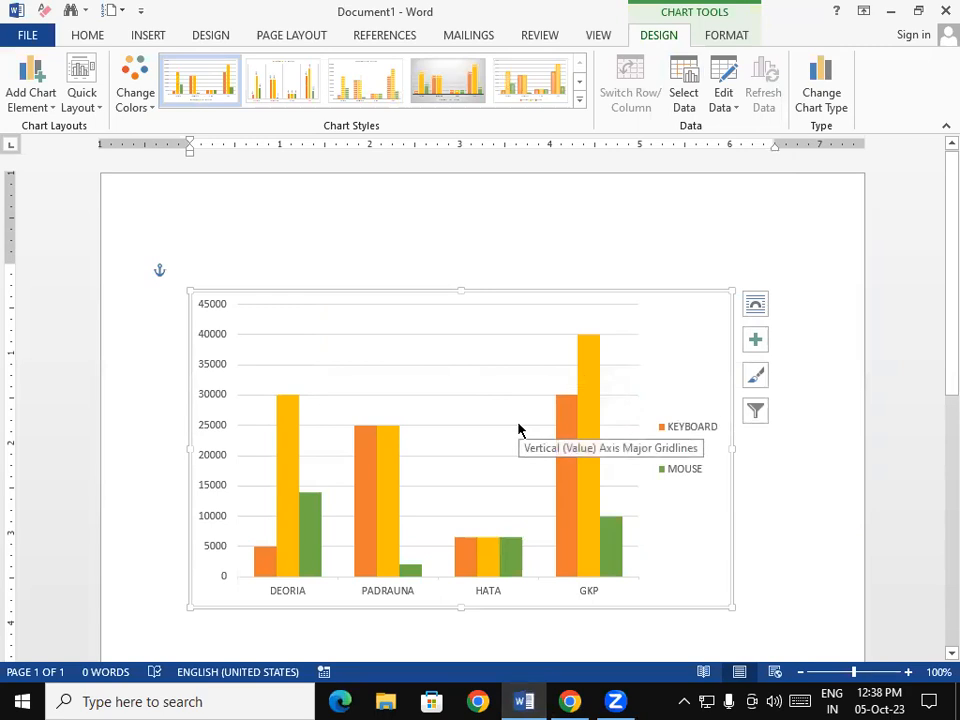
{"action": "left_click", "coordinate": [686, 86]}
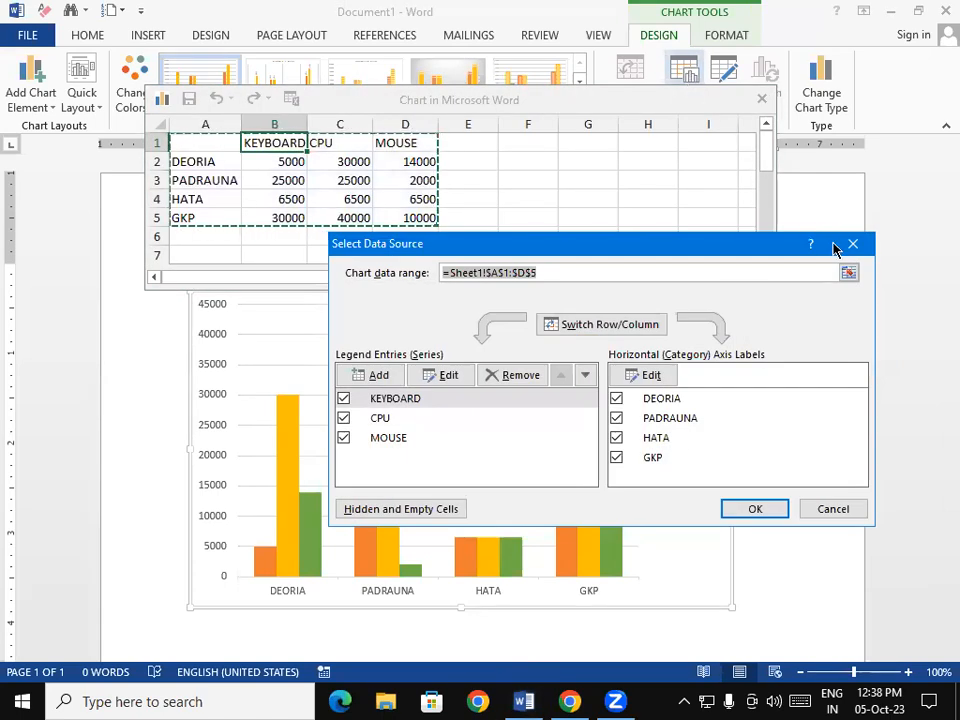
{"action": "left_click", "coordinate": [852, 245]}
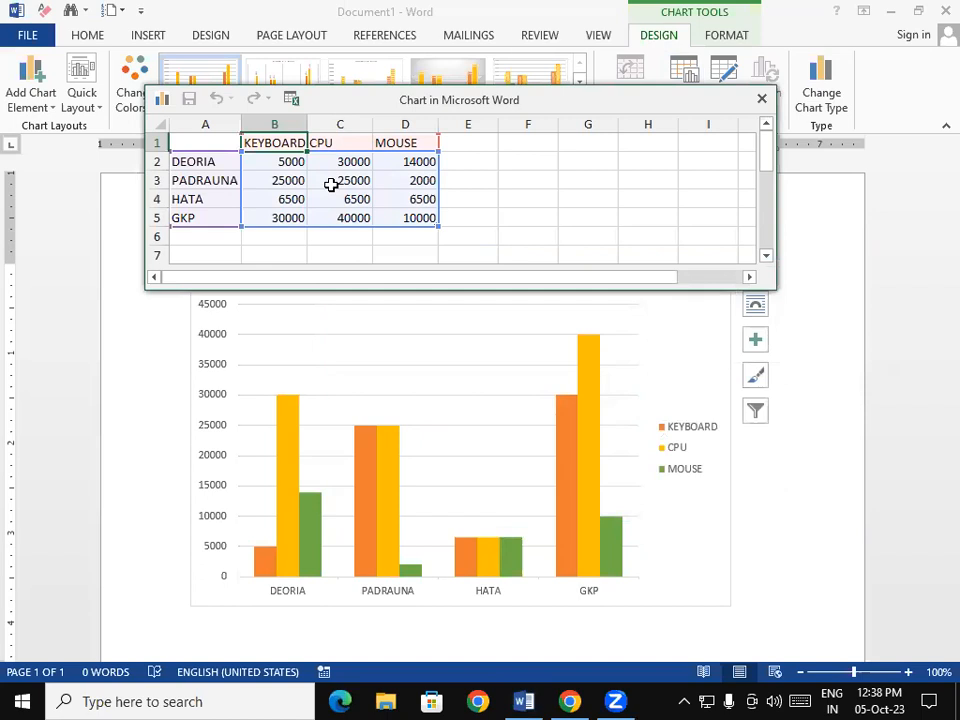
{"action": "left_click", "coordinate": [761, 99]}
{"action": "left_click", "coordinate": [528, 700]}
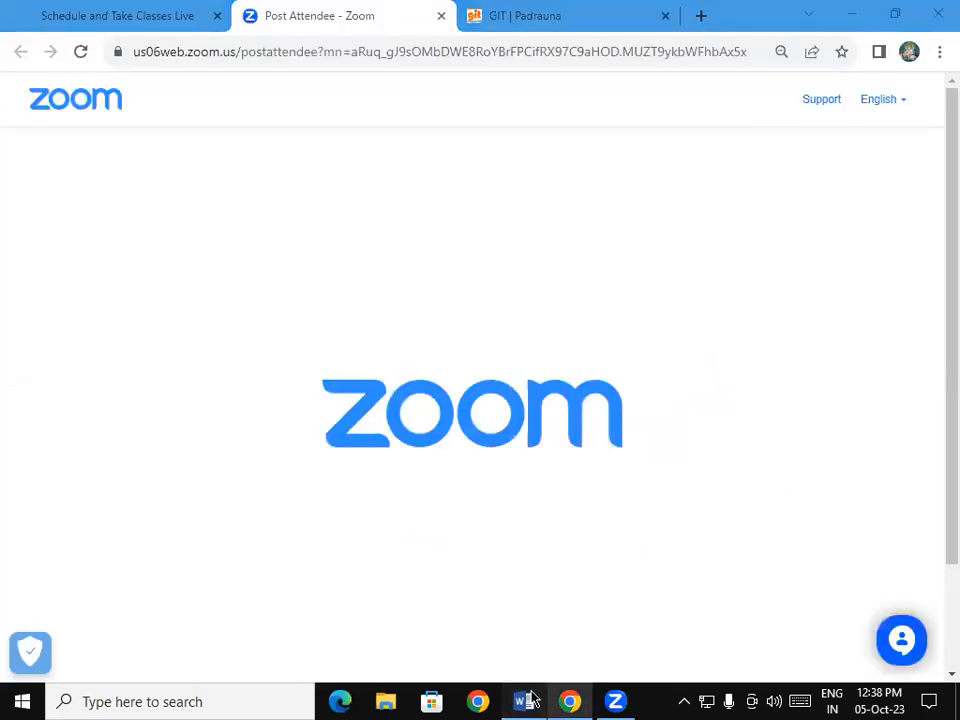
Edit the chart's data to rename the MOUSE series header in cell D1 to MEMORY.
{"action": "left_click", "coordinate": [720, 93]}
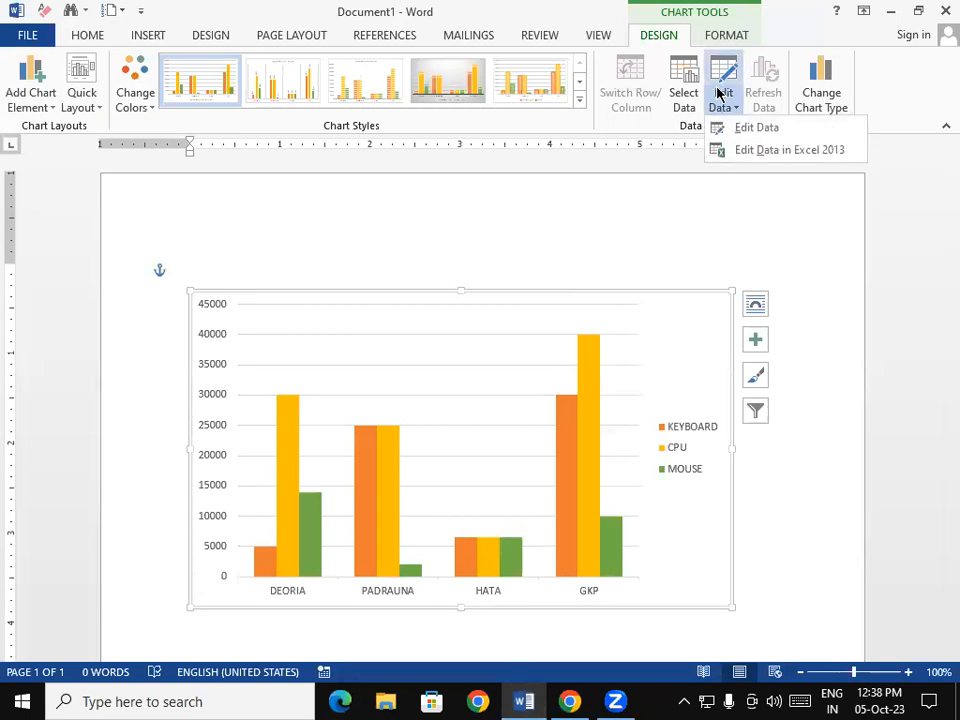
{"action": "left_click", "coordinate": [784, 128]}
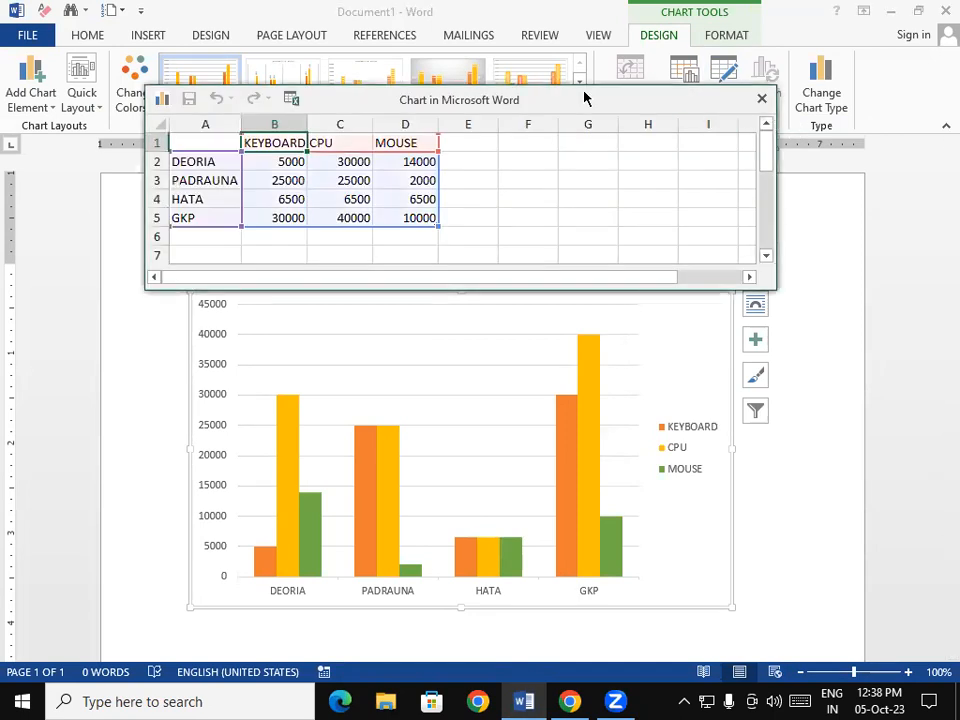
{"action": "left_click", "coordinate": [198, 180]}
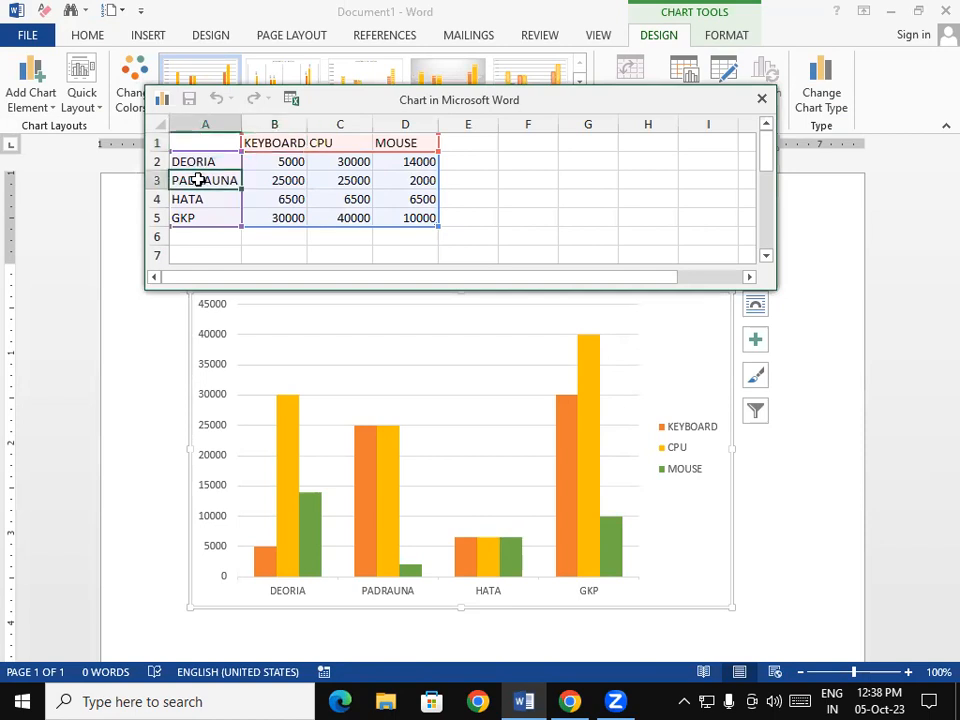
{"action": "left_click", "coordinate": [207, 162]}
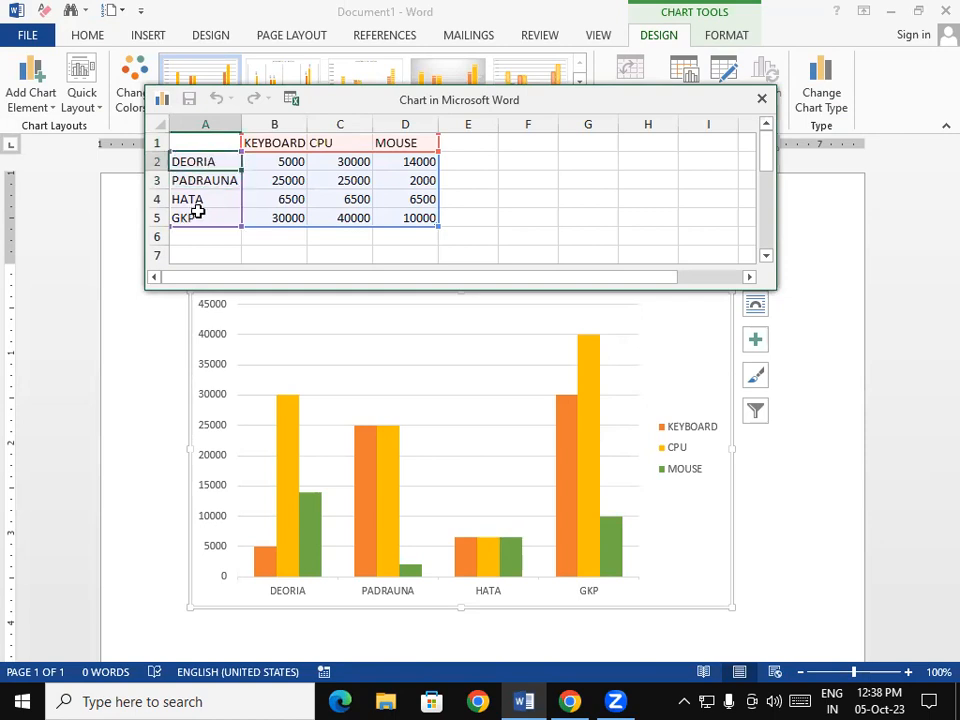
{"action": "left_click", "coordinate": [198, 213]}
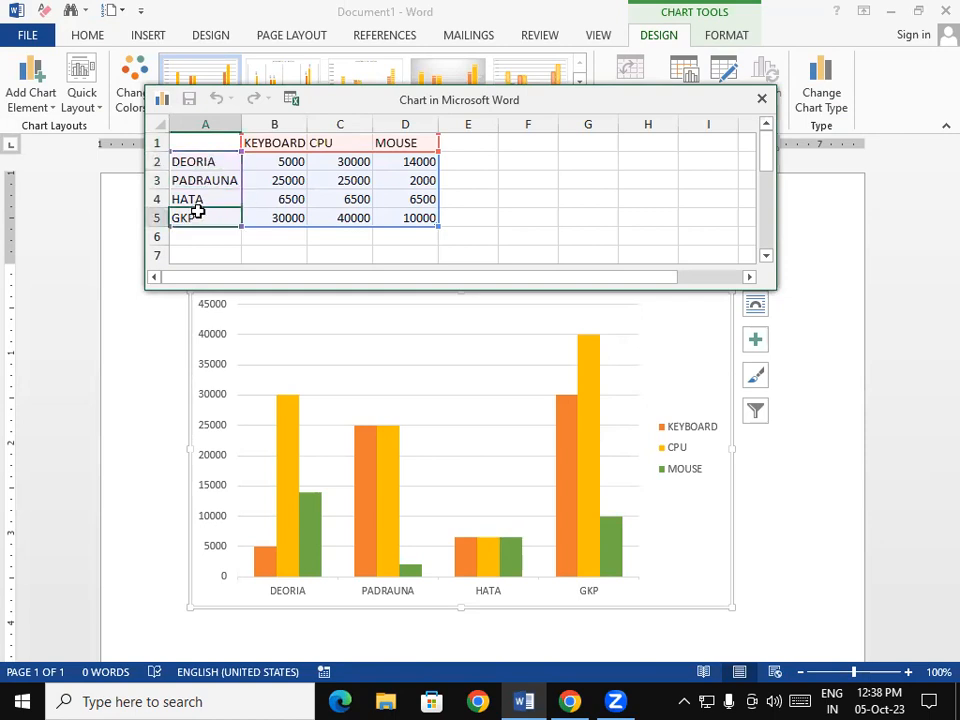
{"action": "left_click", "coordinate": [429, 142]}
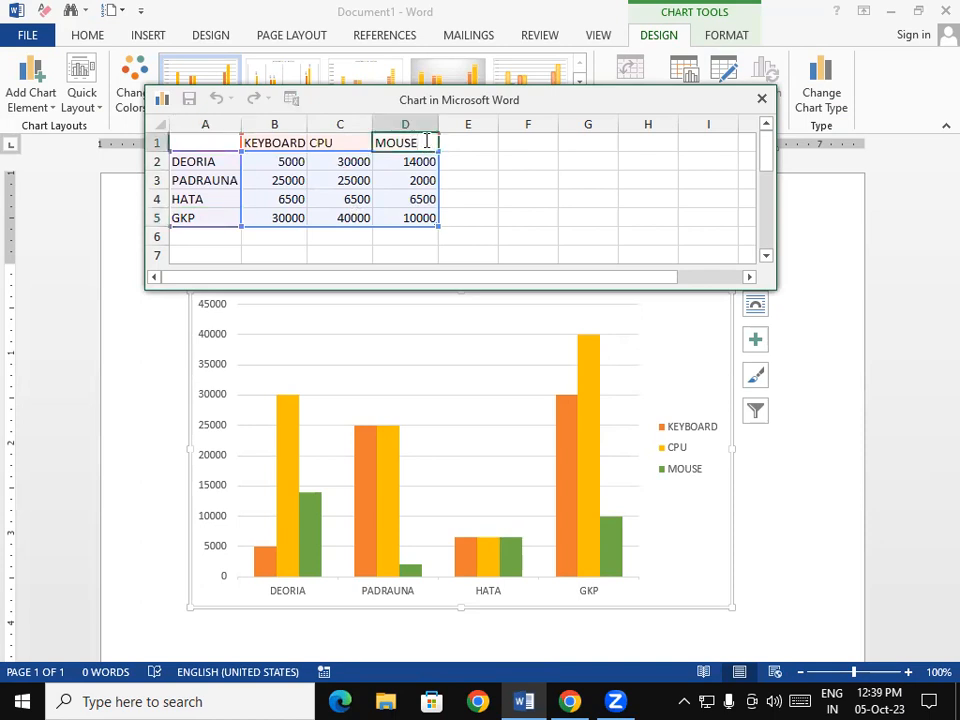
{"action": "double_click", "coordinate": [426, 141]}
{"action": "key", "text": "BackSpace"}
{"action": "key", "text": "BackSpace"}
{"action": "key", "text": "BackSpace"}
{"action": "key", "text": "BackSpace"}
{"action": "type", "text": "EMORY"}
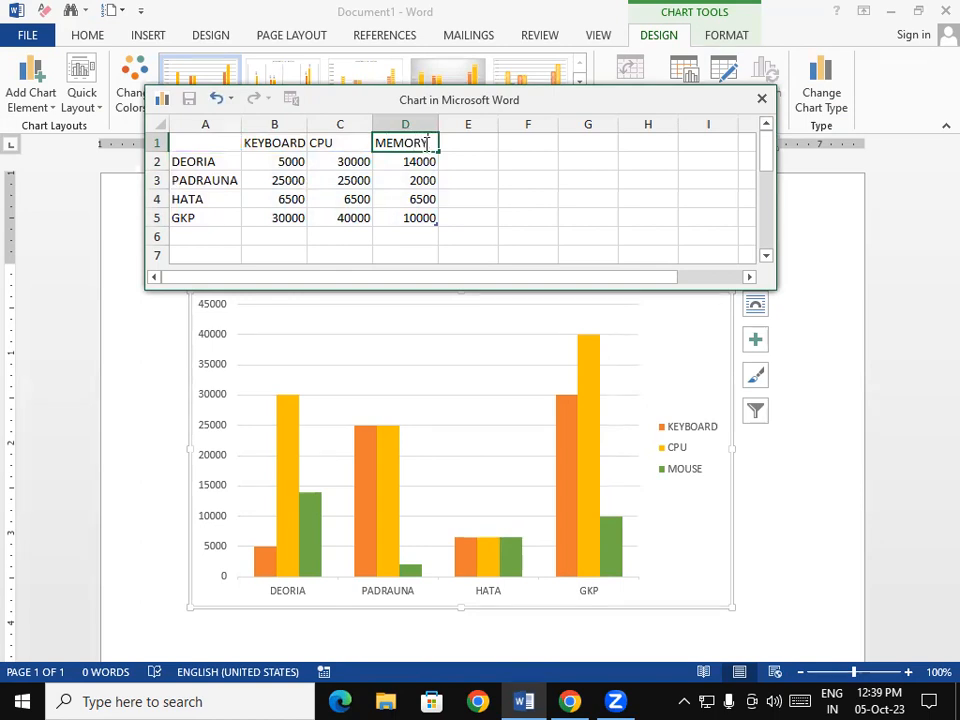
{"action": "left_click", "coordinate": [300, 198]}
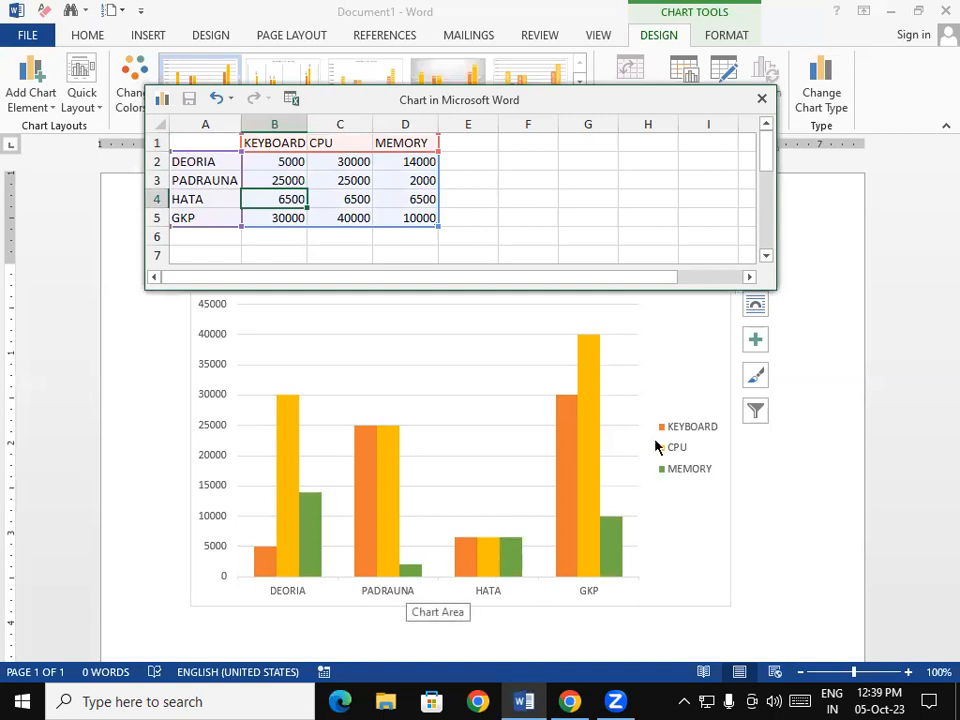
Set the MEMORY value for DEORIA to 25000 in the chart's data sheet and close the sheet.
{"action": "left_click", "coordinate": [406, 163]}
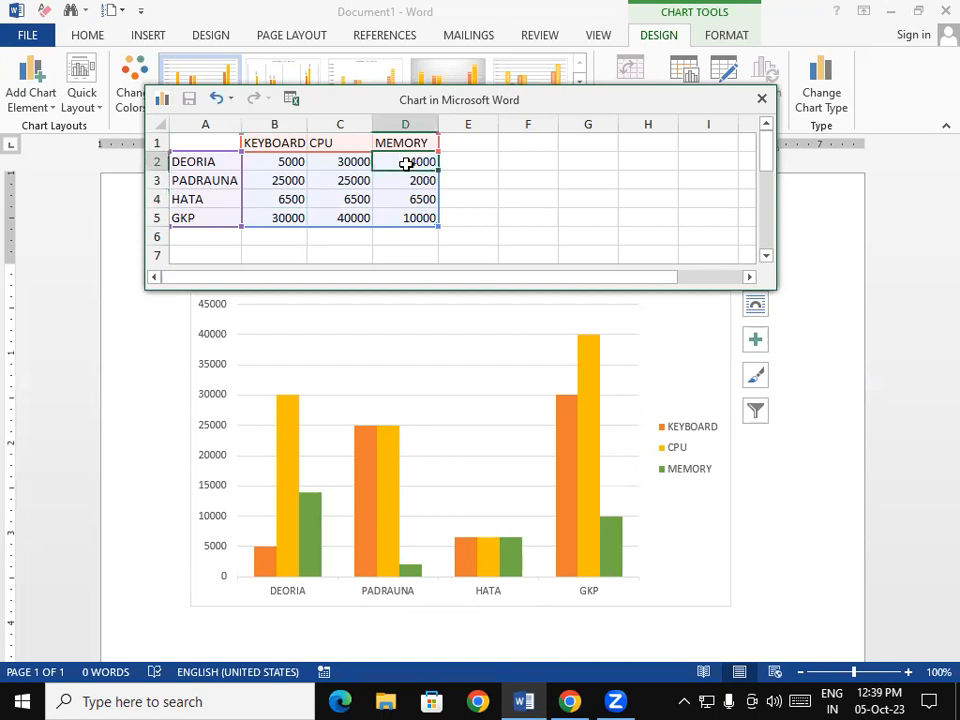
{"action": "type", "text": "25000"}
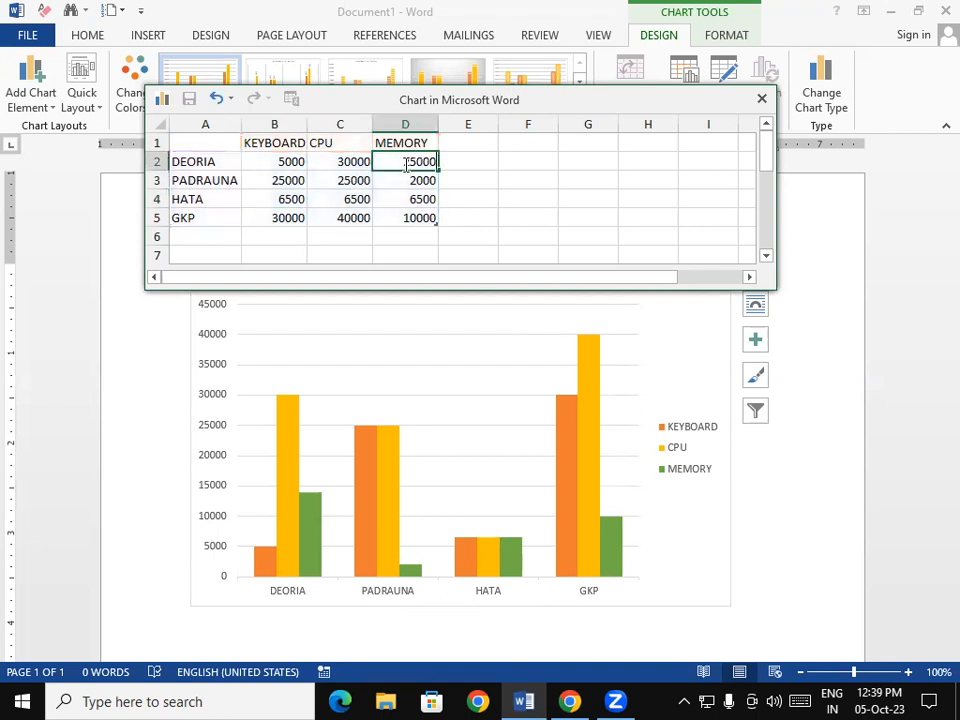
{"action": "left_click", "coordinate": [419, 184]}
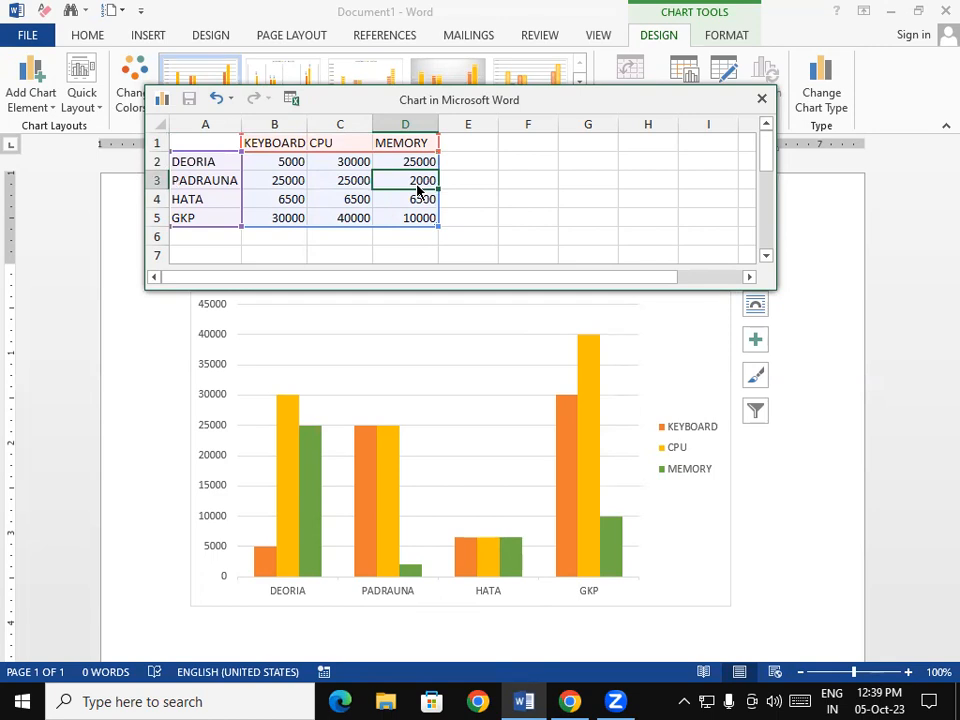
{"action": "left_click", "coordinate": [761, 99]}
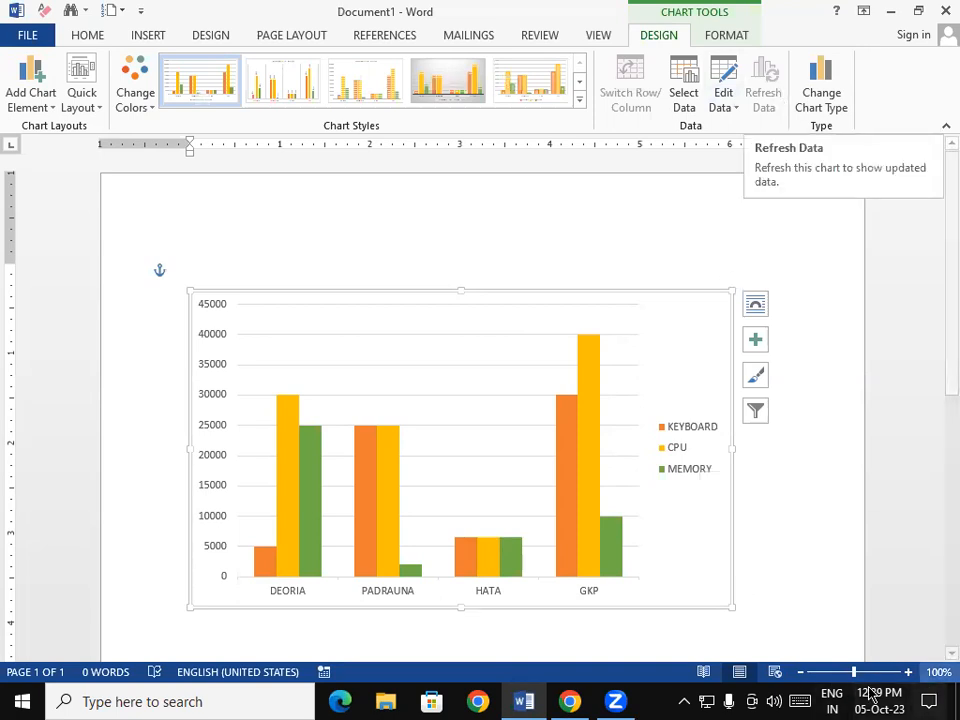
Change the chart's type to Line, and after that to Pie.
{"action": "left_click", "coordinate": [822, 85]}
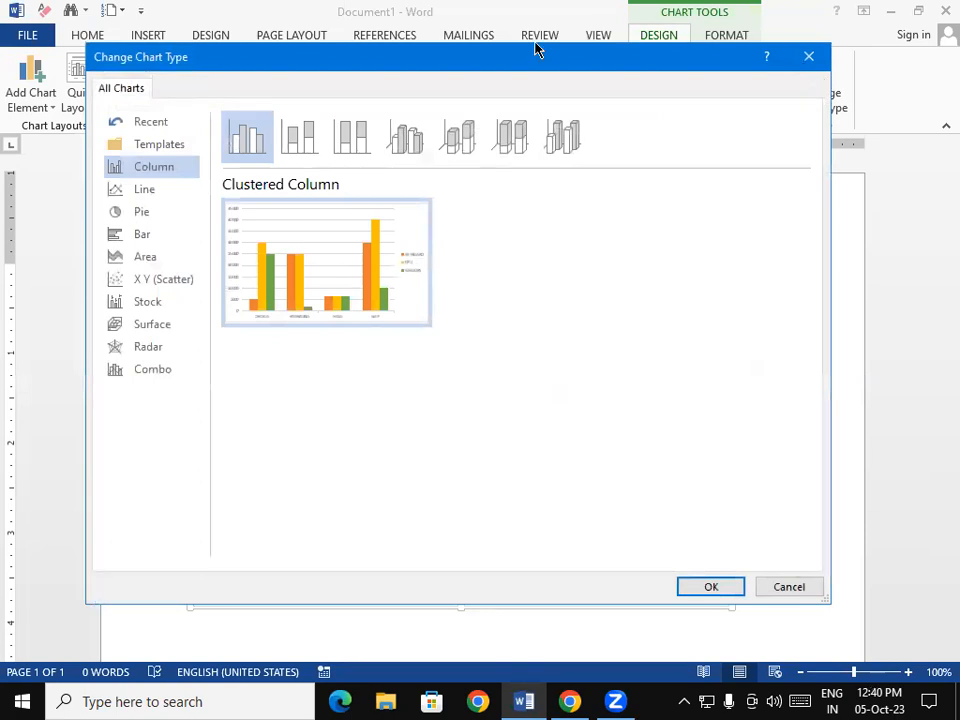
{"action": "left_click", "coordinate": [148, 190]}
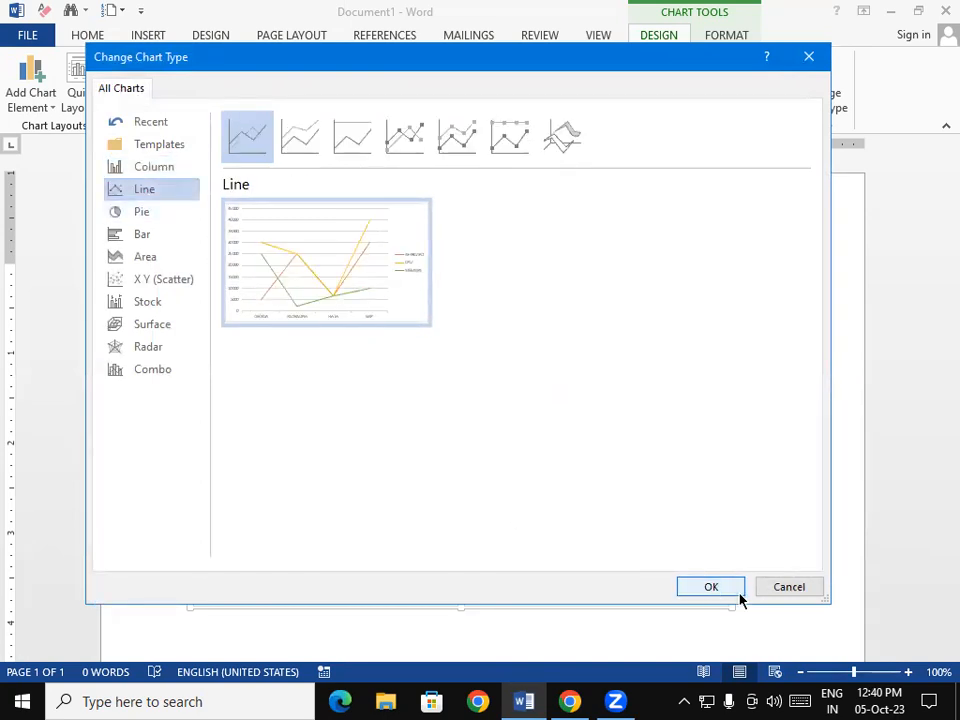
{"action": "left_click", "coordinate": [711, 587]}
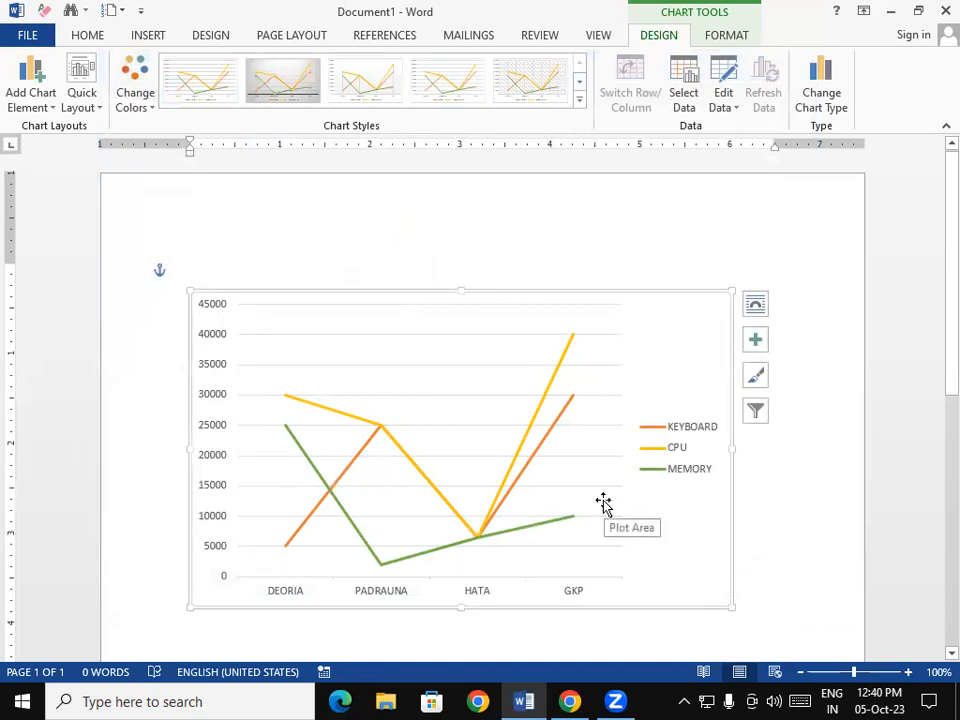
{"action": "left_click", "coordinate": [830, 86]}
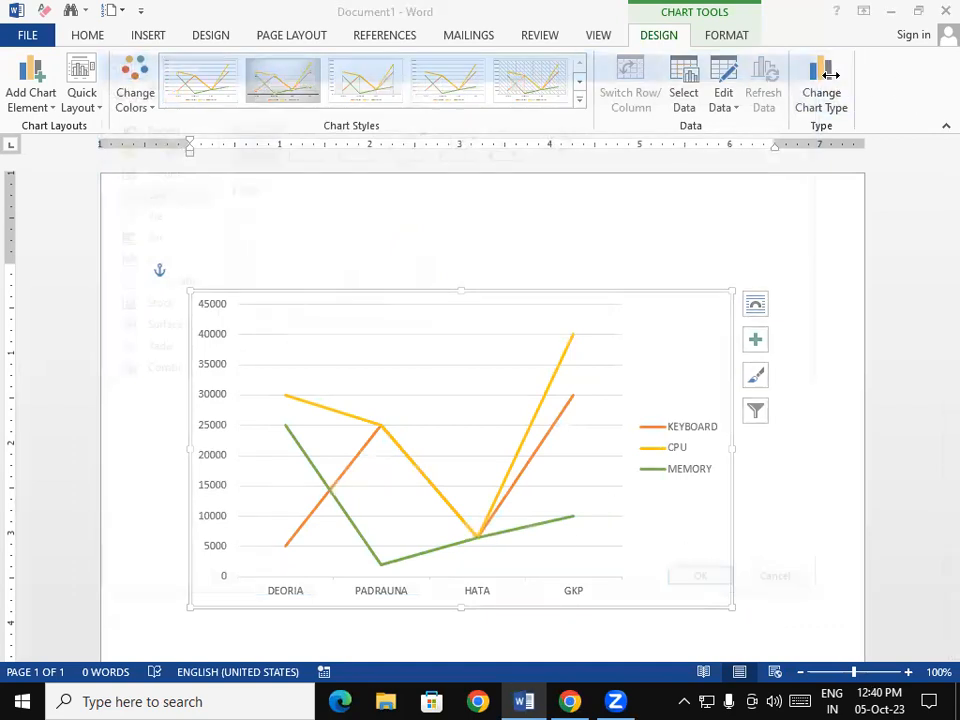
{"action": "left_click", "coordinate": [184, 211]}
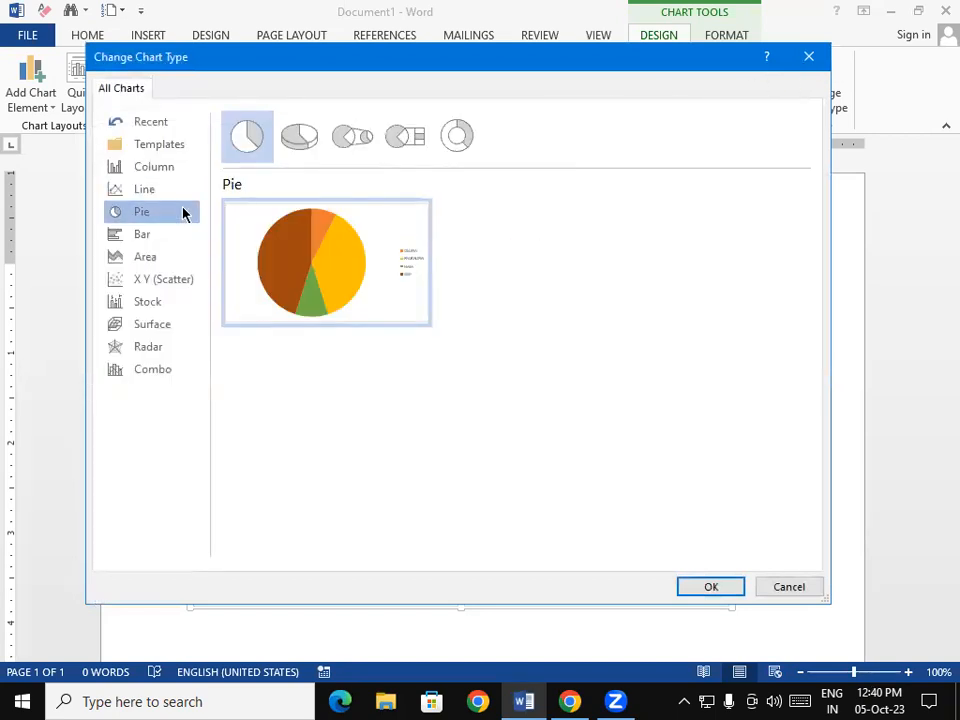
{"action": "left_click", "coordinate": [711, 587]}
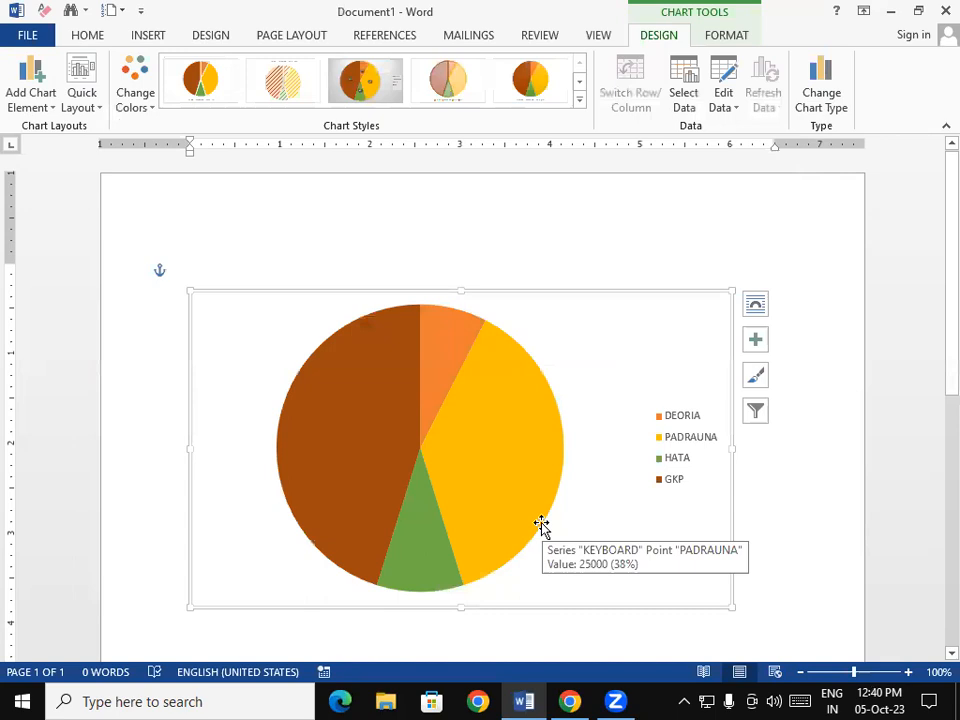
Change the chart's type to Clustered Bar, and after that to Area.
{"action": "left_click", "coordinate": [838, 107]}
{"action": "left_click", "coordinate": [160, 237]}
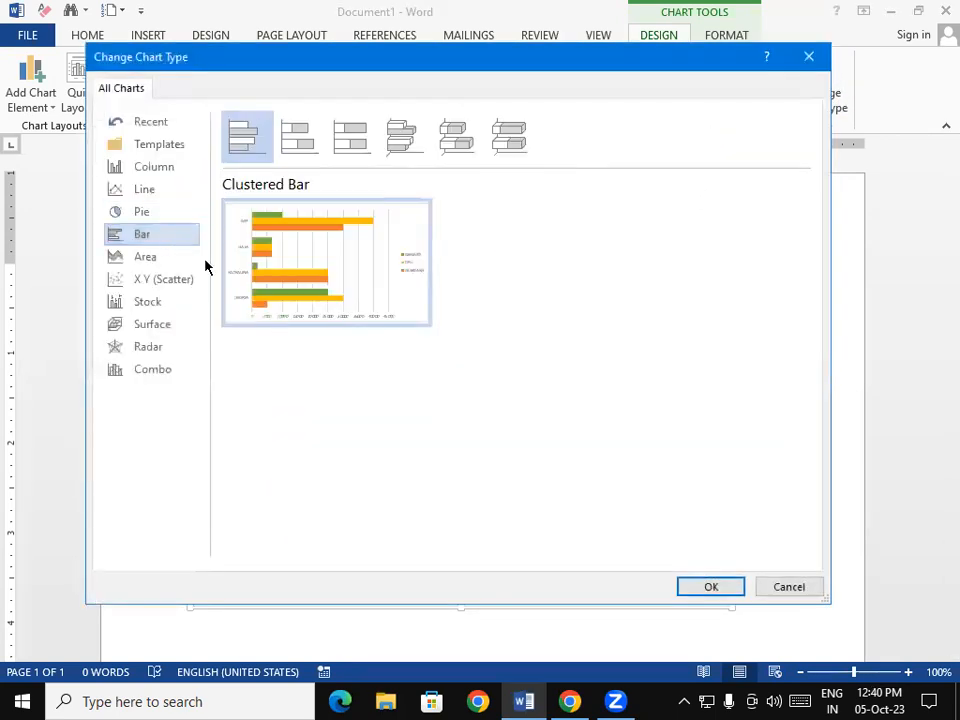
{"action": "left_click", "coordinate": [720, 587]}
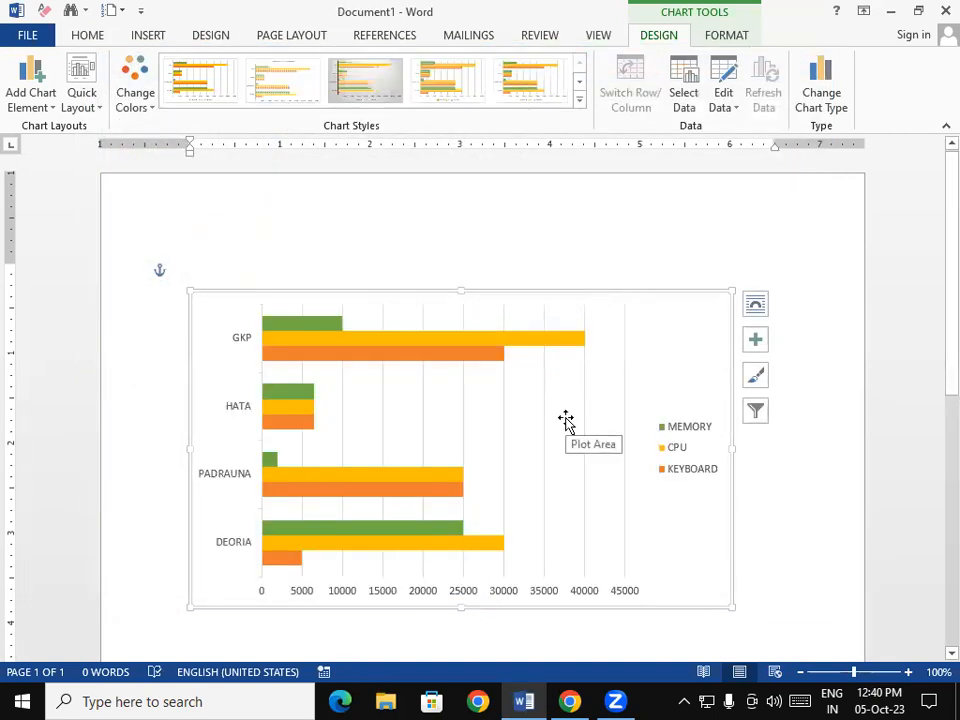
{"action": "left_click", "coordinate": [840, 115]}
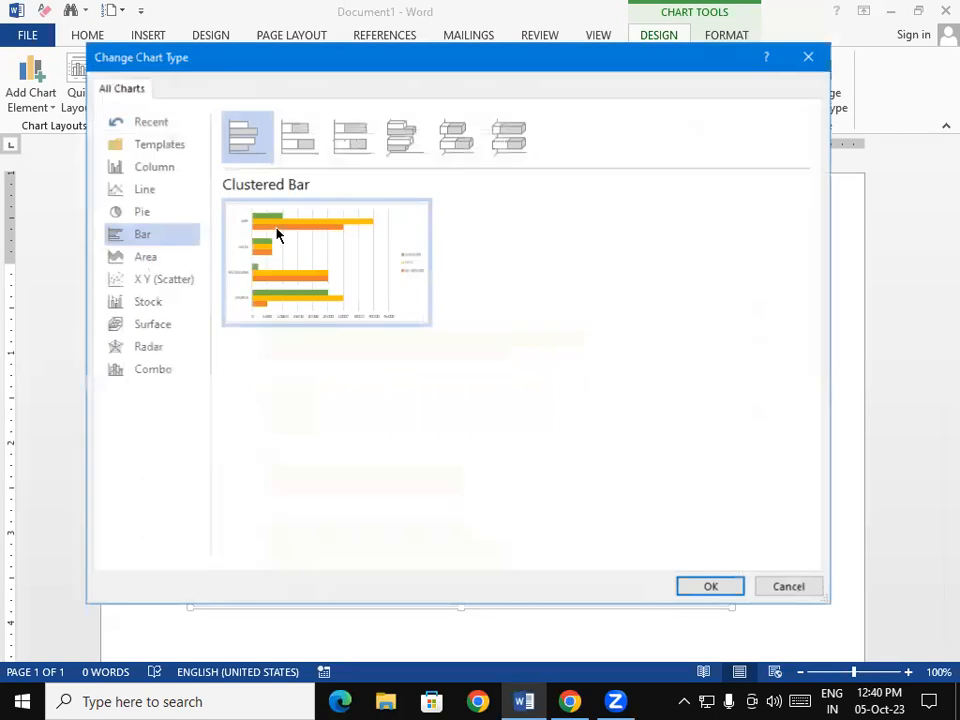
{"action": "left_click", "coordinate": [145, 262]}
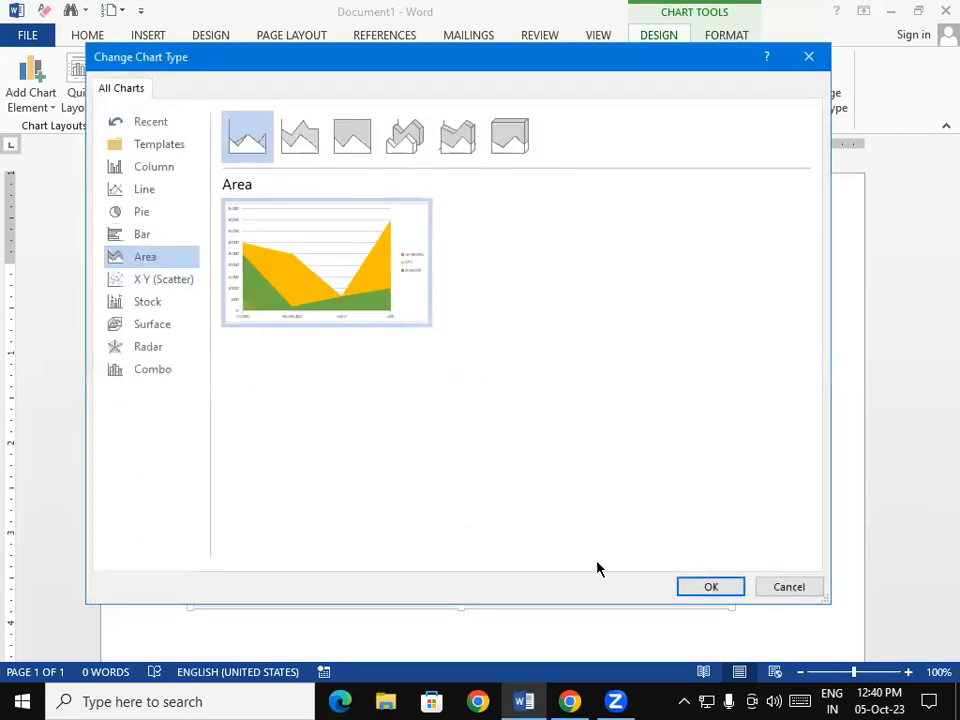
{"action": "left_click", "coordinate": [708, 586]}
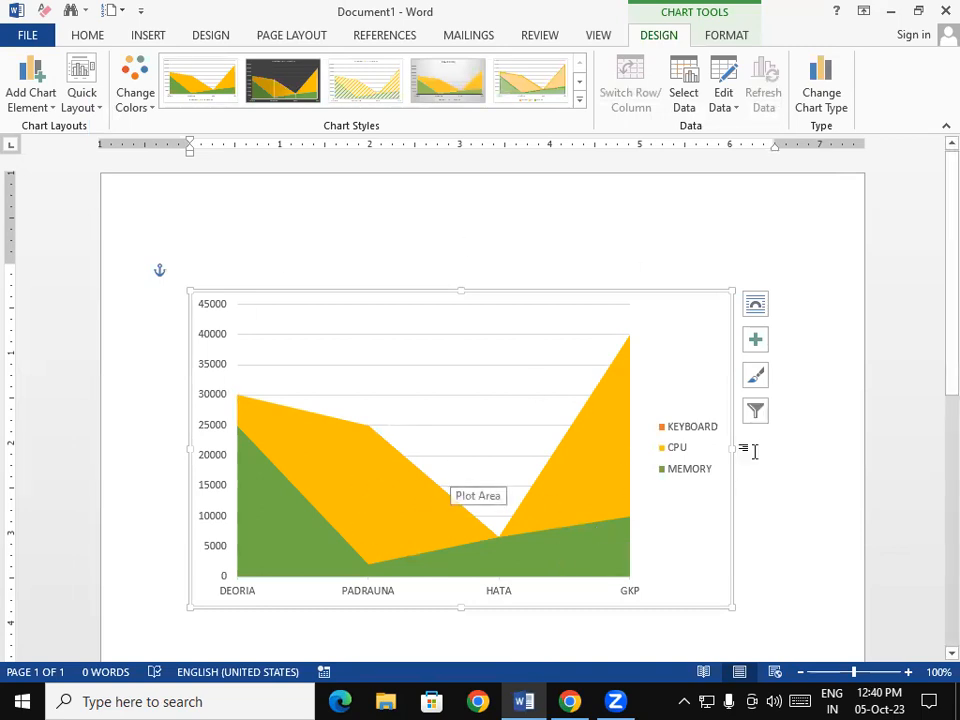
Change the chart's type to Scatter, and after that to the High-Low-Close stock chart.
{"action": "left_click", "coordinate": [823, 90]}
{"action": "left_click", "coordinate": [180, 280]}
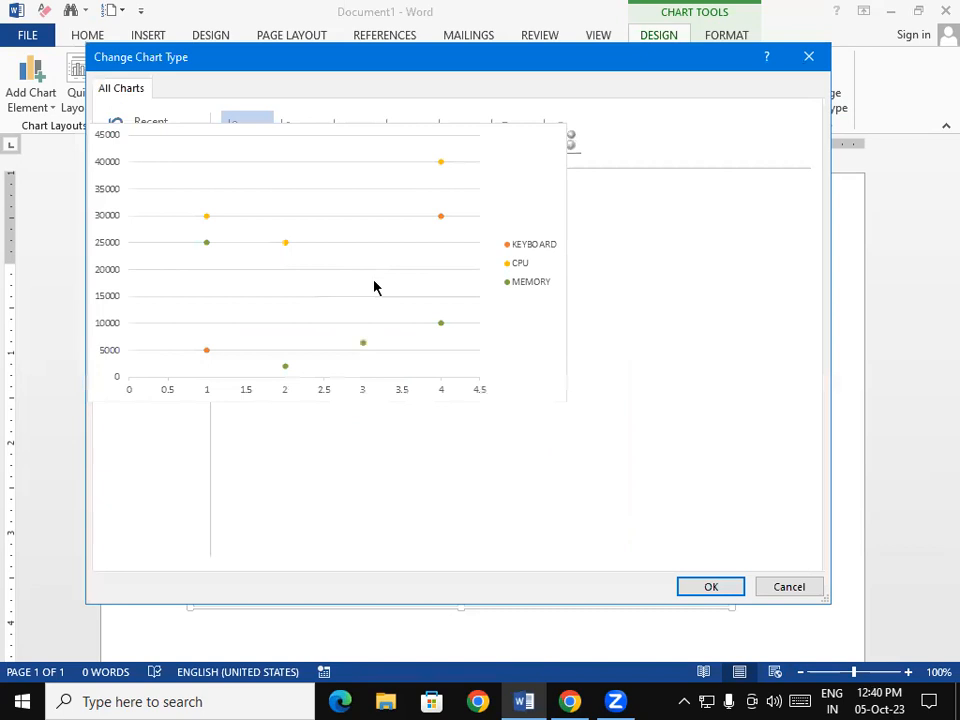
{"action": "left_click", "coordinate": [711, 587]}
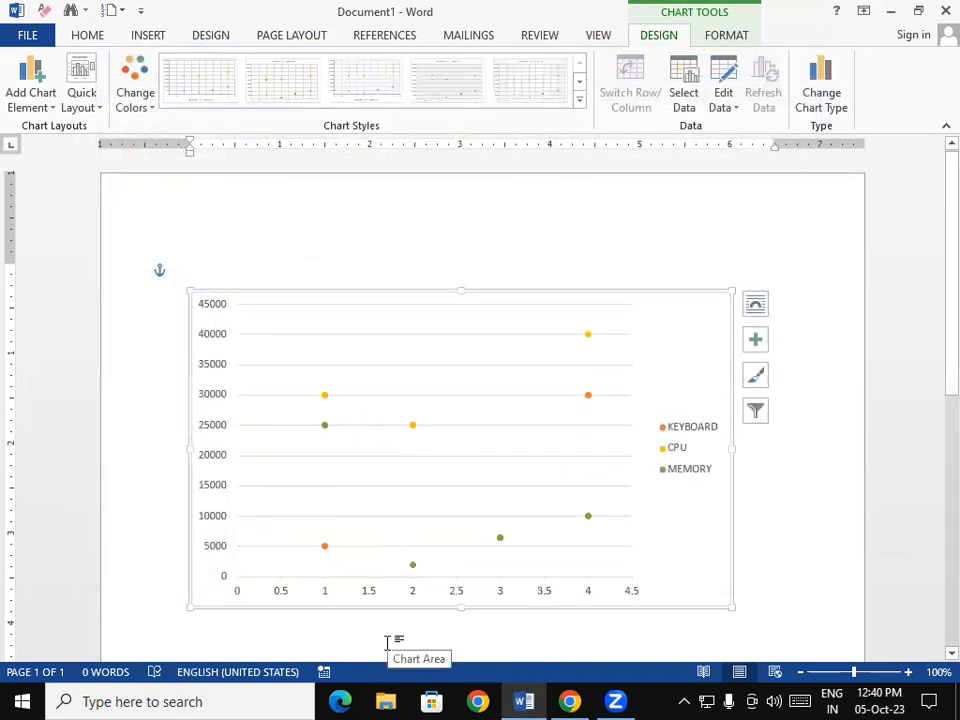
{"action": "left_click", "coordinate": [822, 98]}
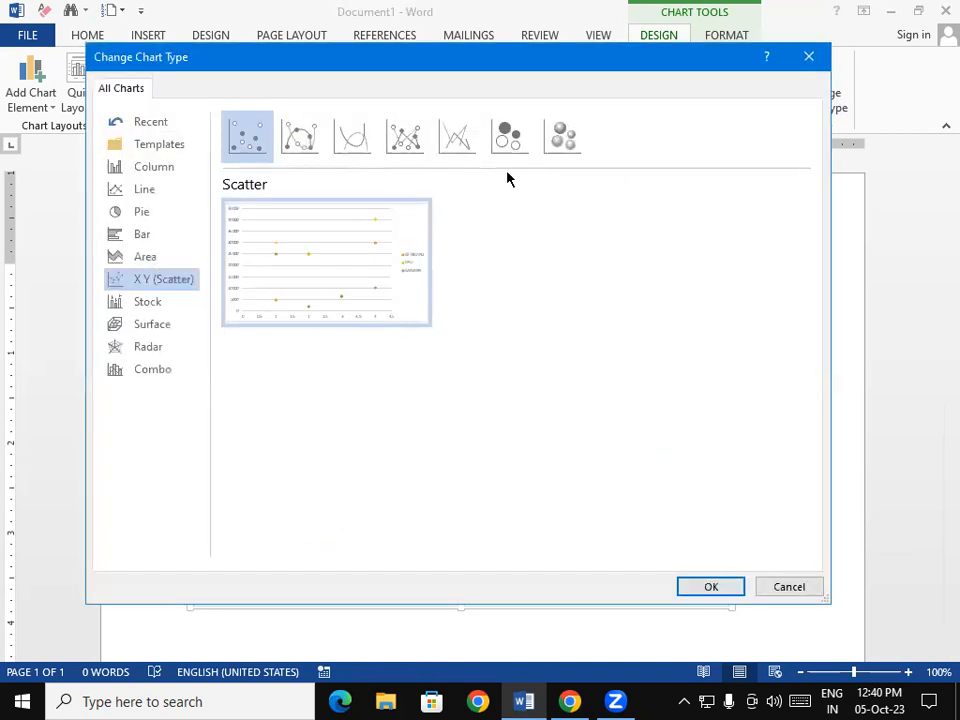
{"action": "left_click", "coordinate": [152, 303]}
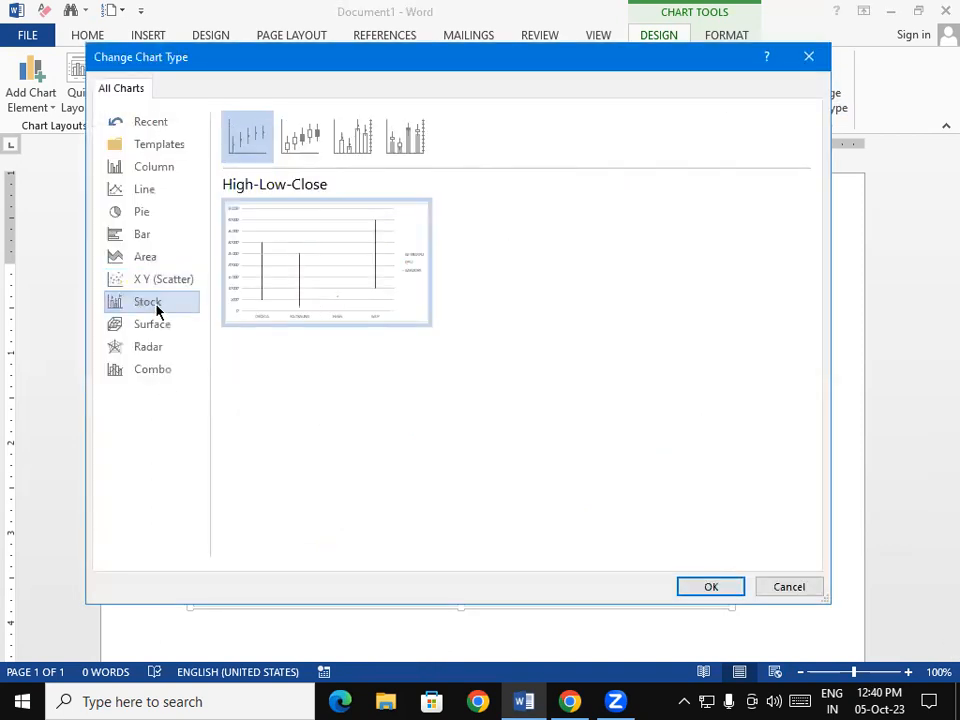
{"action": "left_click", "coordinate": [711, 587]}
Change the chart's type back to Clustered Column.
{"action": "left_click", "coordinate": [826, 80]}
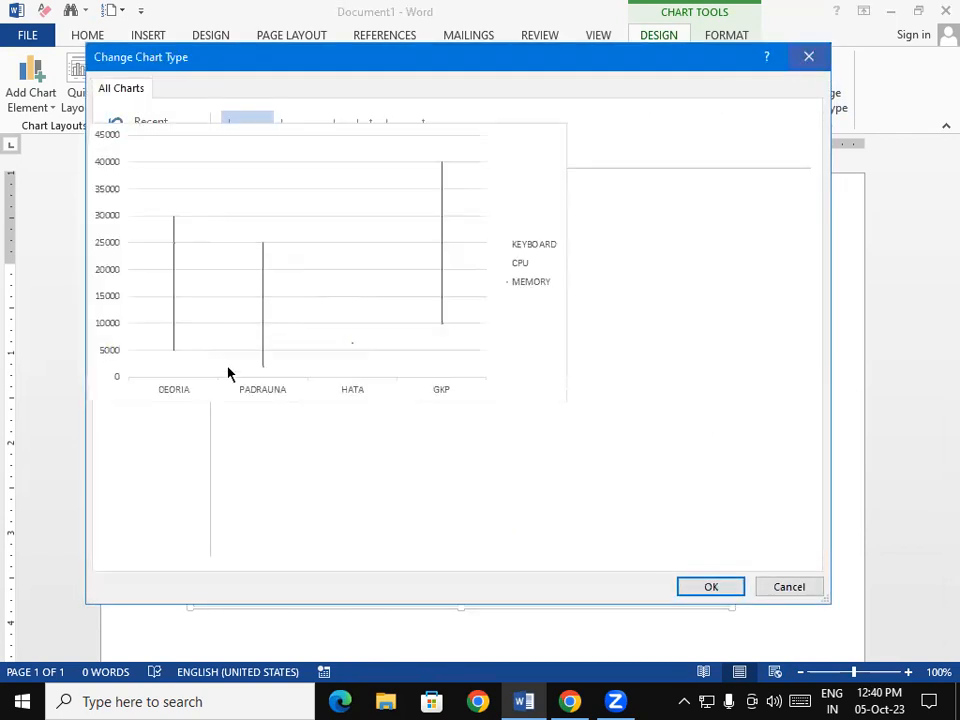
{"action": "left_click", "coordinate": [168, 180]}
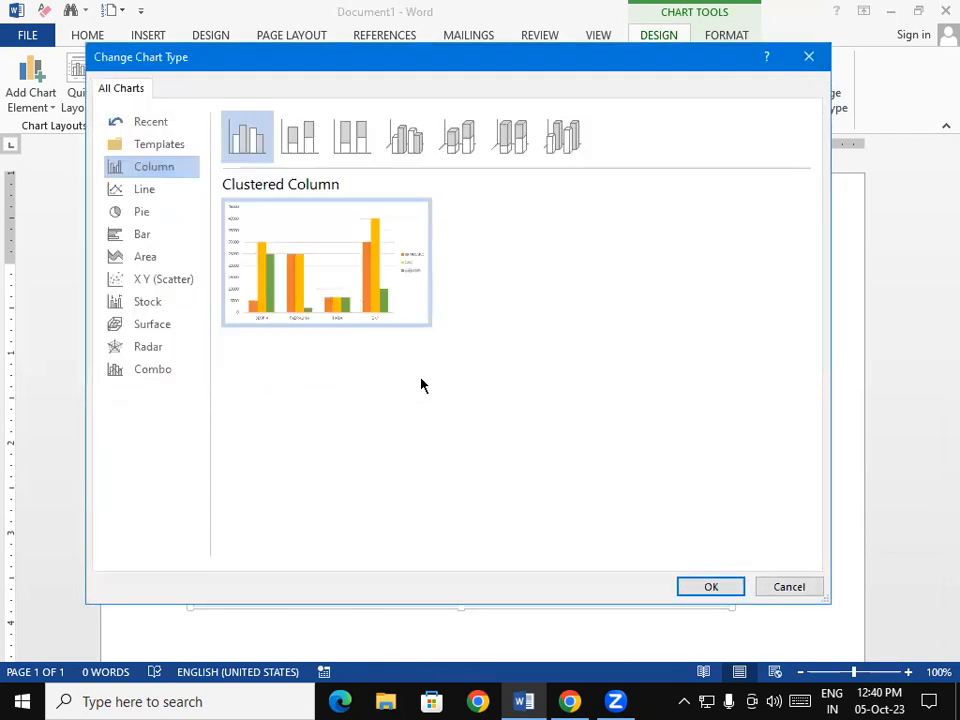
{"action": "left_click", "coordinate": [735, 589]}
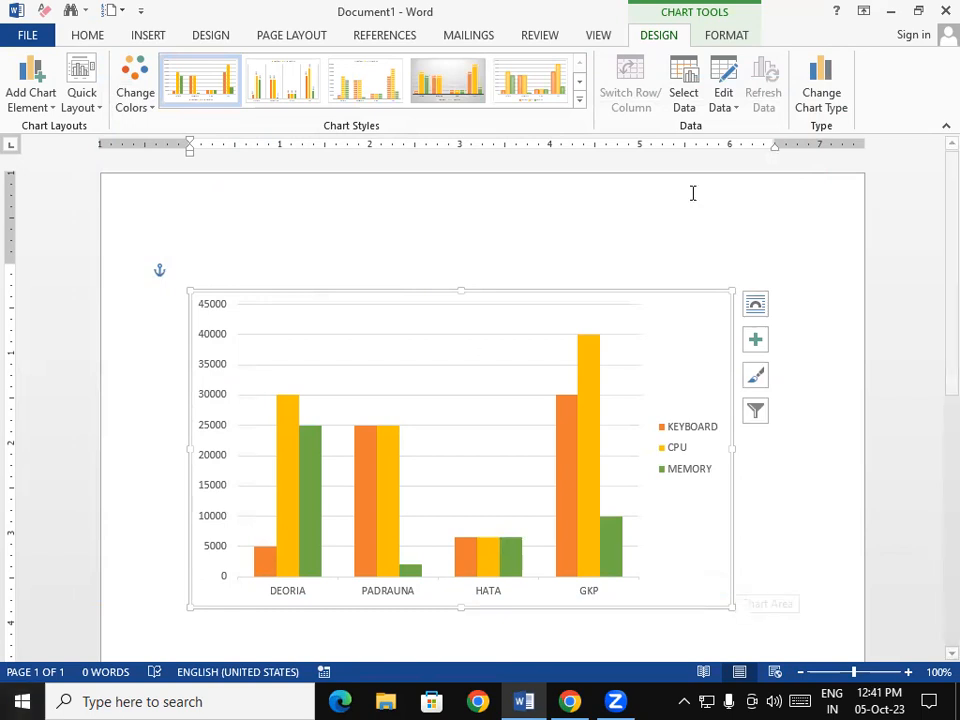
Apply a gradient fill to the chart area, move one middle gradient stop to 51% and remove the stop at 75%.
{"action": "left_click", "coordinate": [727, 38]}
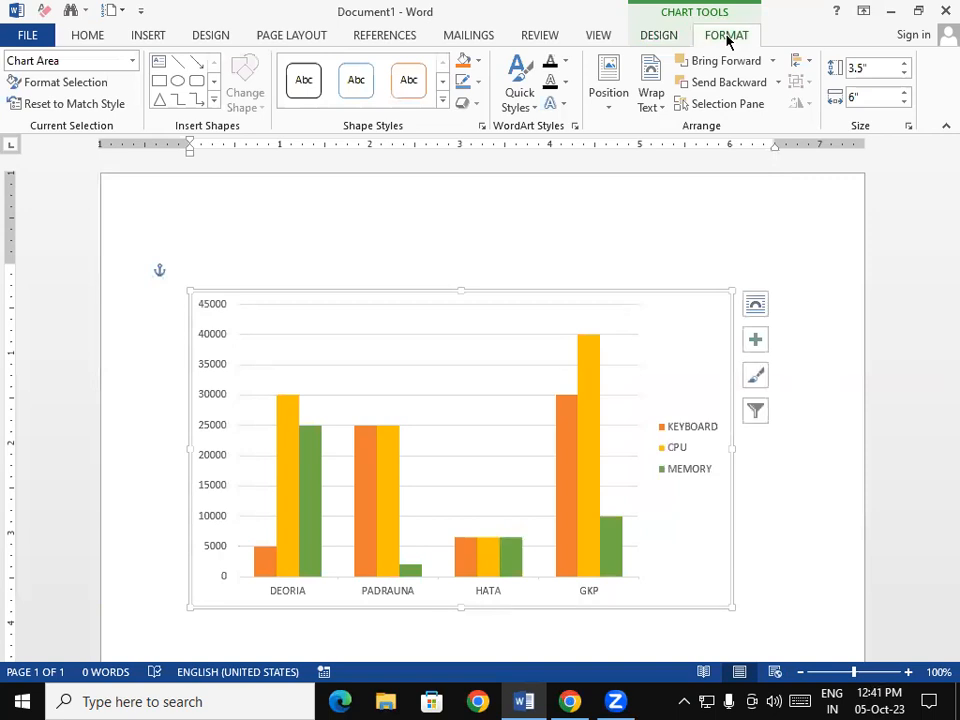
{"action": "left_click", "coordinate": [93, 90]}
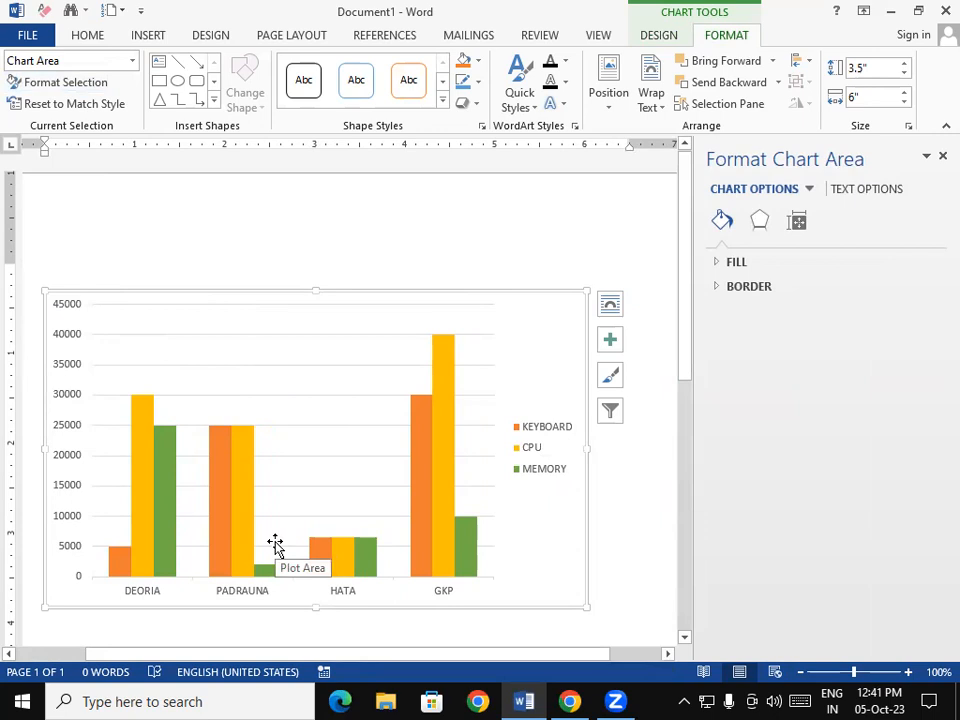
{"action": "left_click", "coordinate": [736, 266]}
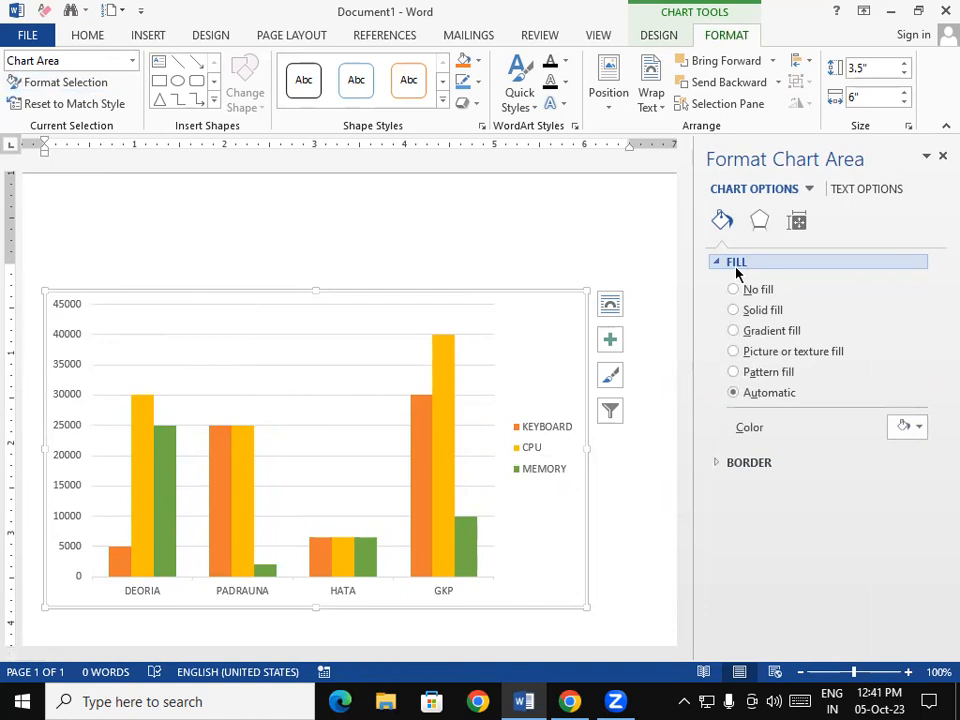
{"action": "left_click", "coordinate": [755, 332]}
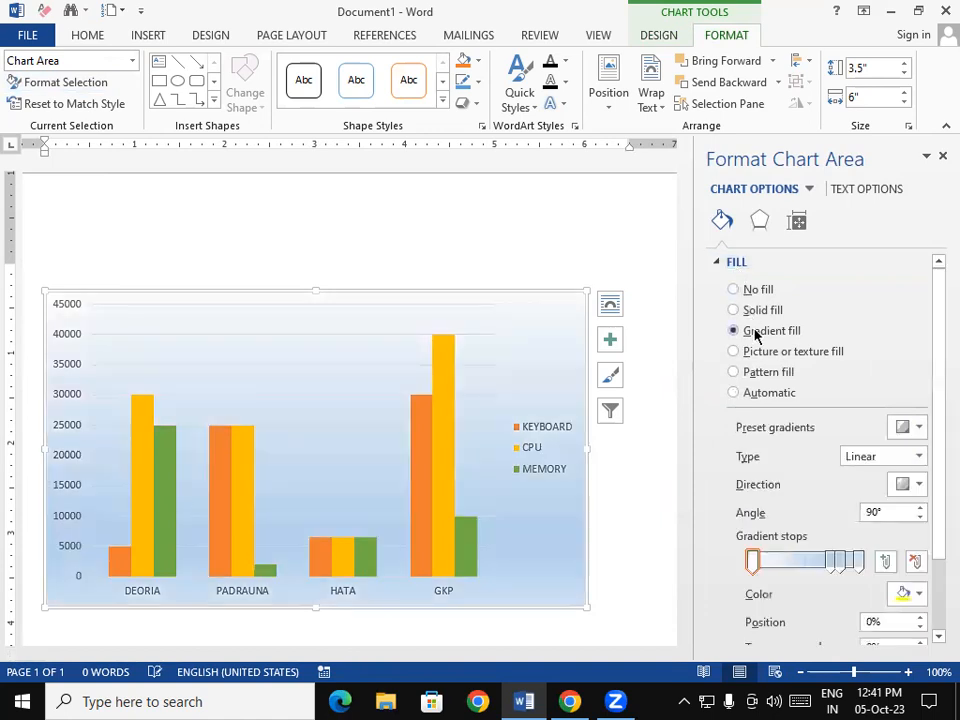
{"action": "mouse_move", "coordinate": [834, 561]}
{"action": "left_mouse_down"}
{"action": "mouse_move", "coordinate": [808, 562]}
{"action": "mouse_move", "coordinate": [839, 563]}
{"action": "mouse_move", "coordinate": [831, 562]}
{"action": "left_mouse_up"}
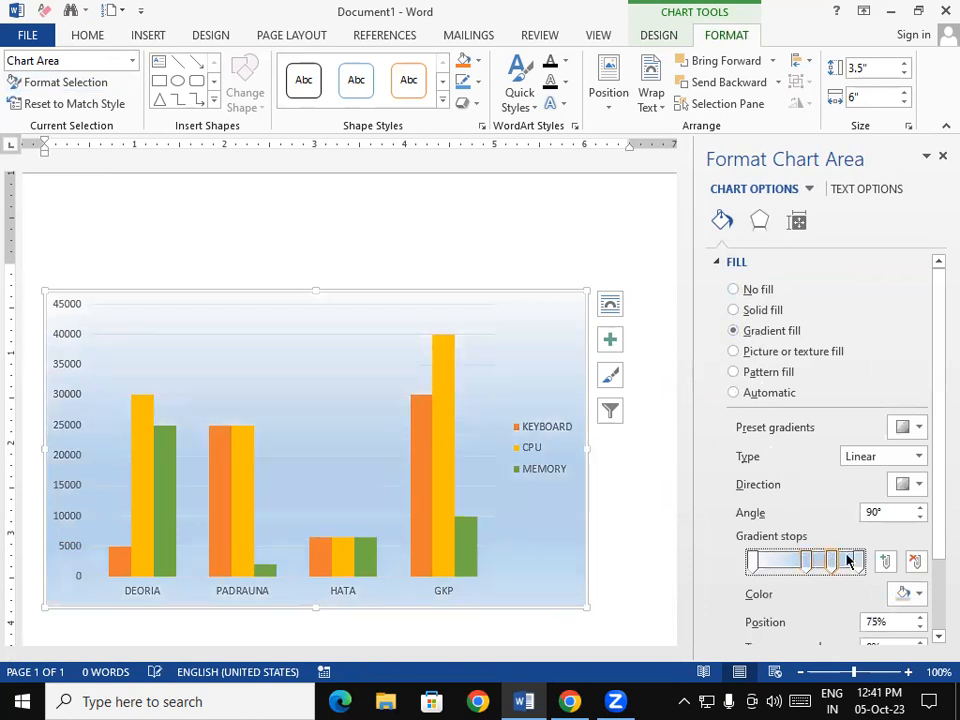
{"action": "left_click", "coordinate": [920, 563]}
Color the chart area's gradient stops red at 0%, white at 51% and green at 100%, and close the formatting pane.
{"action": "left_click", "coordinate": [754, 561]}
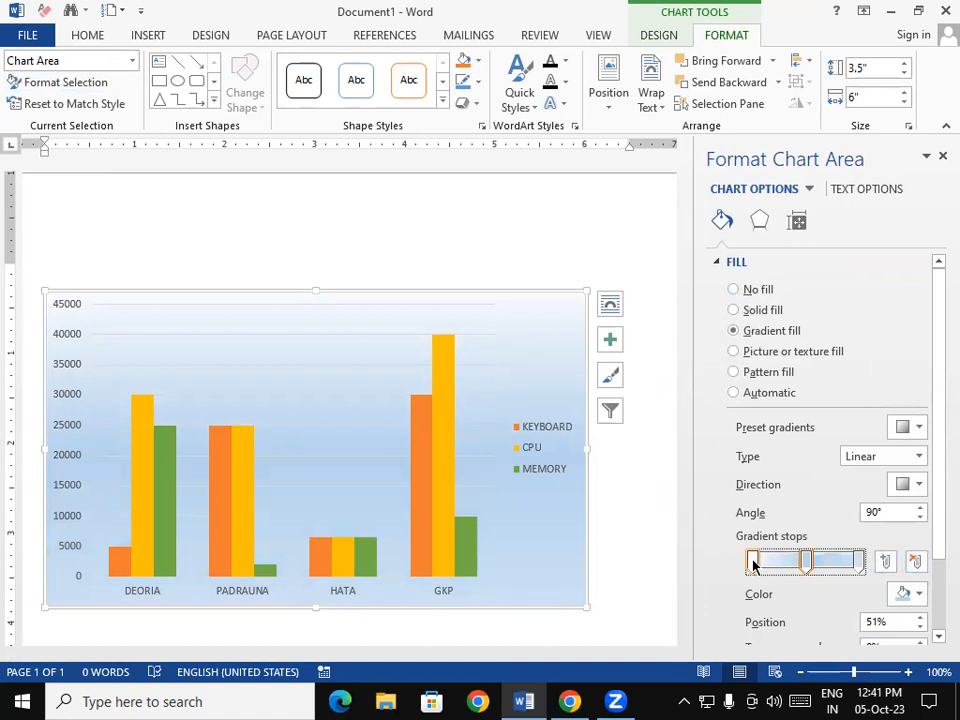
{"action": "left_click", "coordinate": [911, 594]}
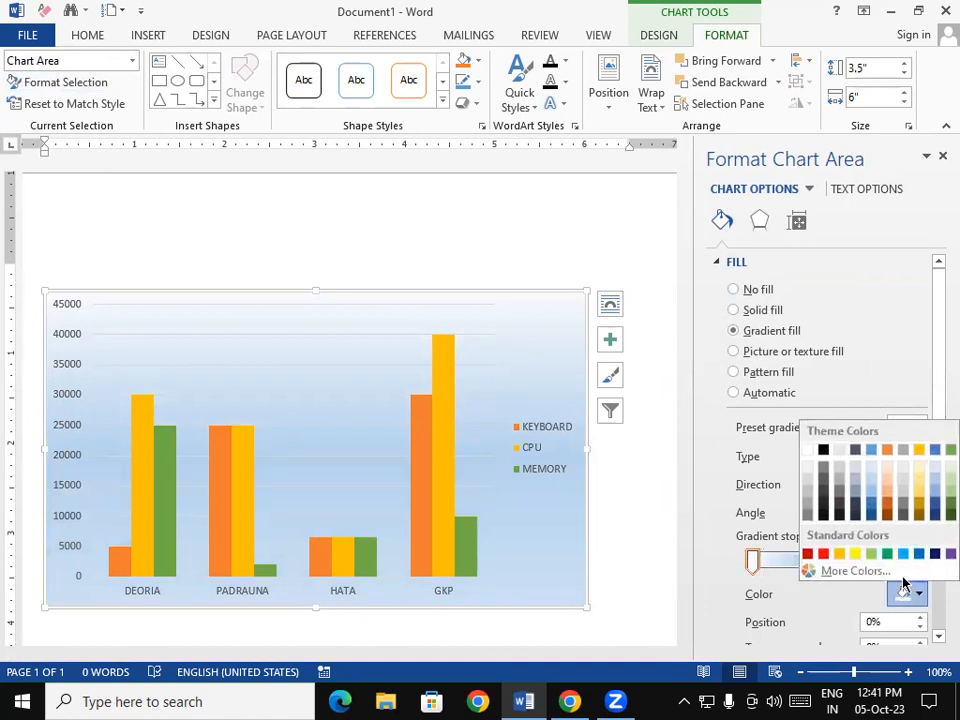
{"action": "left_click", "coordinate": [822, 555]}
{"action": "left_click", "coordinate": [808, 562]}
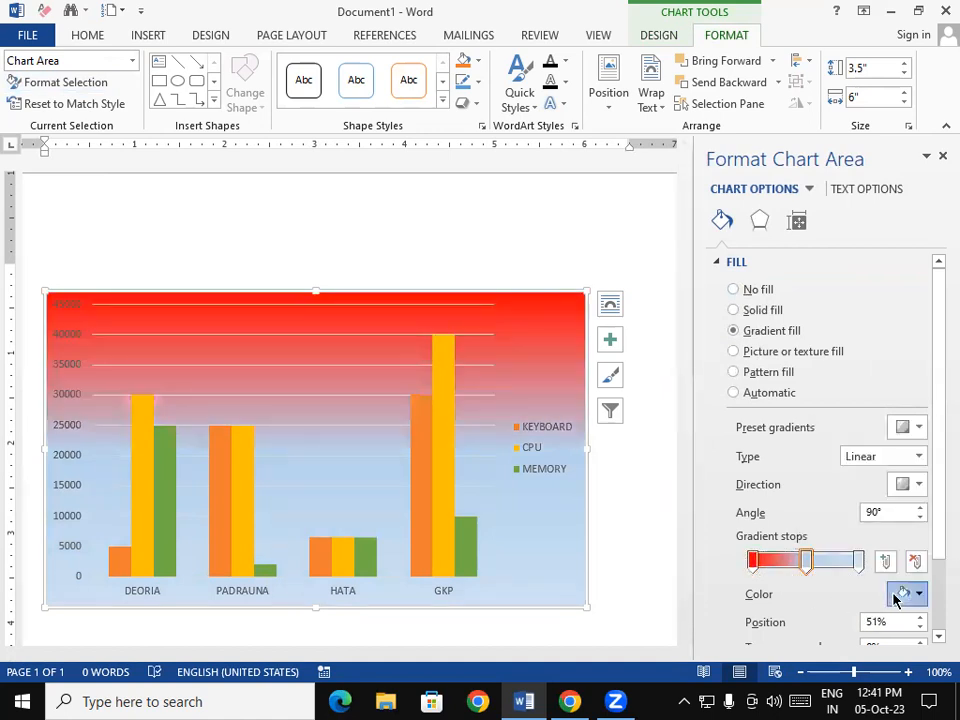
{"action": "left_click", "coordinate": [903, 592]}
{"action": "left_click", "coordinate": [808, 450]}
{"action": "left_click", "coordinate": [857, 561]}
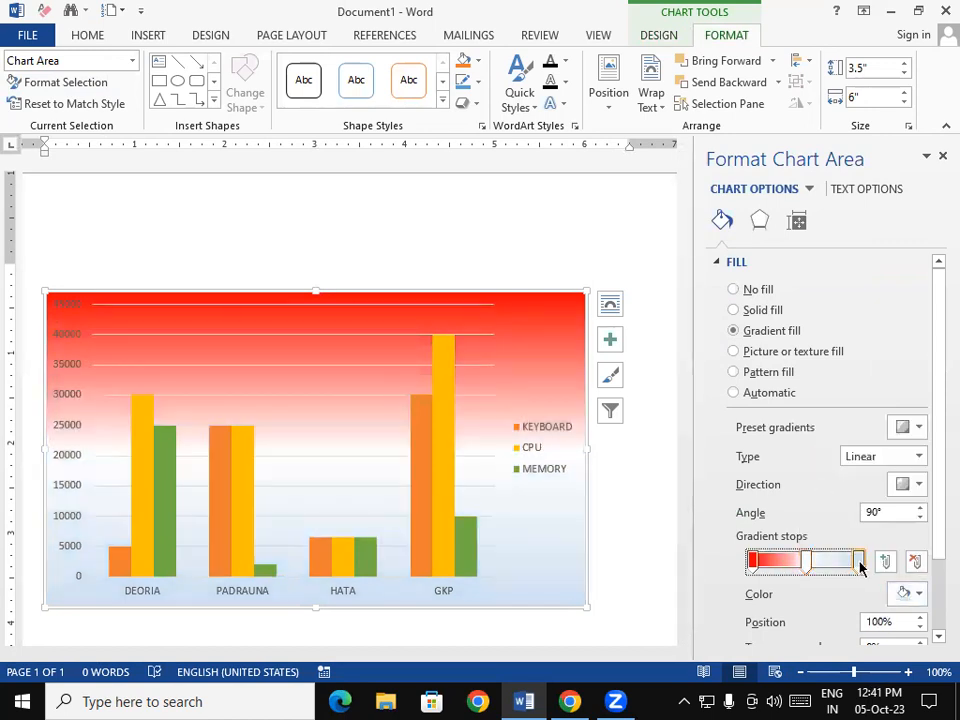
{"action": "left_click", "coordinate": [911, 594]}
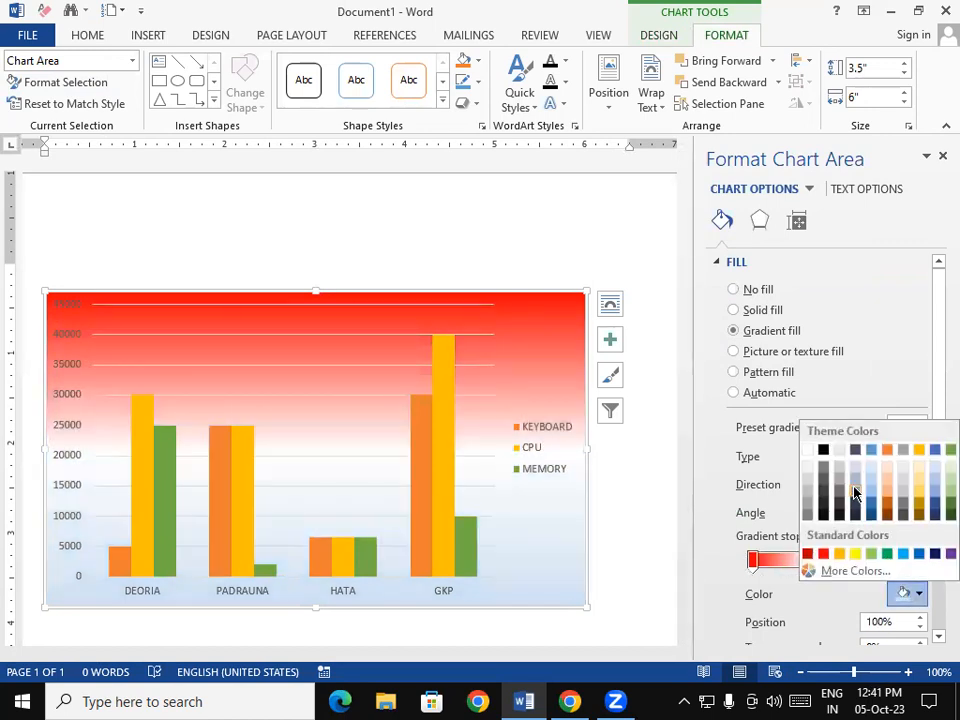
{"action": "left_click", "coordinate": [881, 552]}
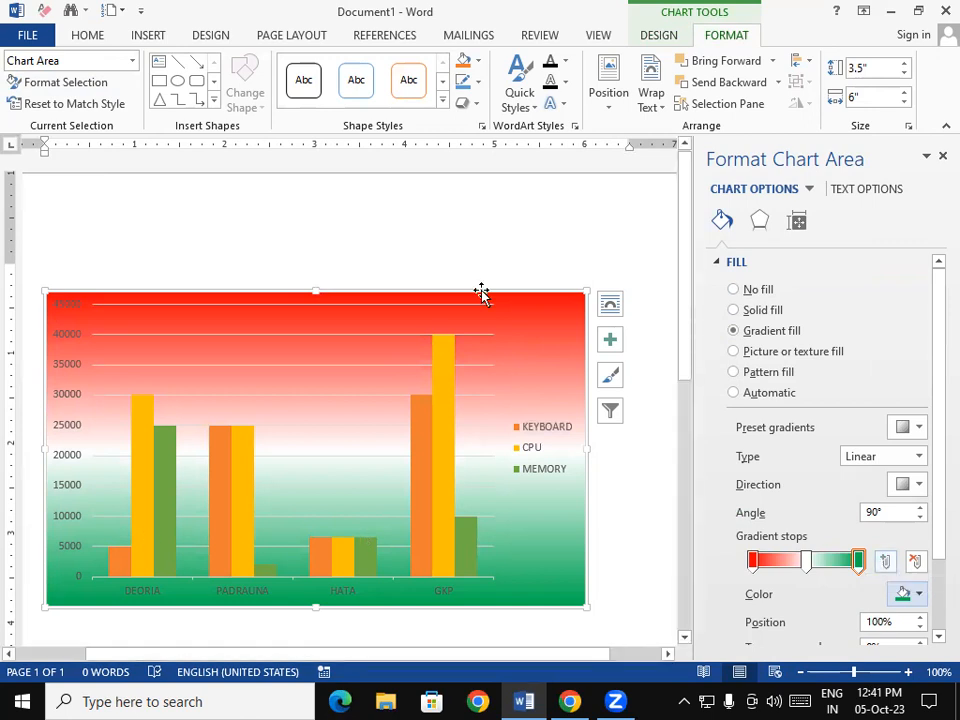
{"action": "left_click", "coordinate": [940, 157]}
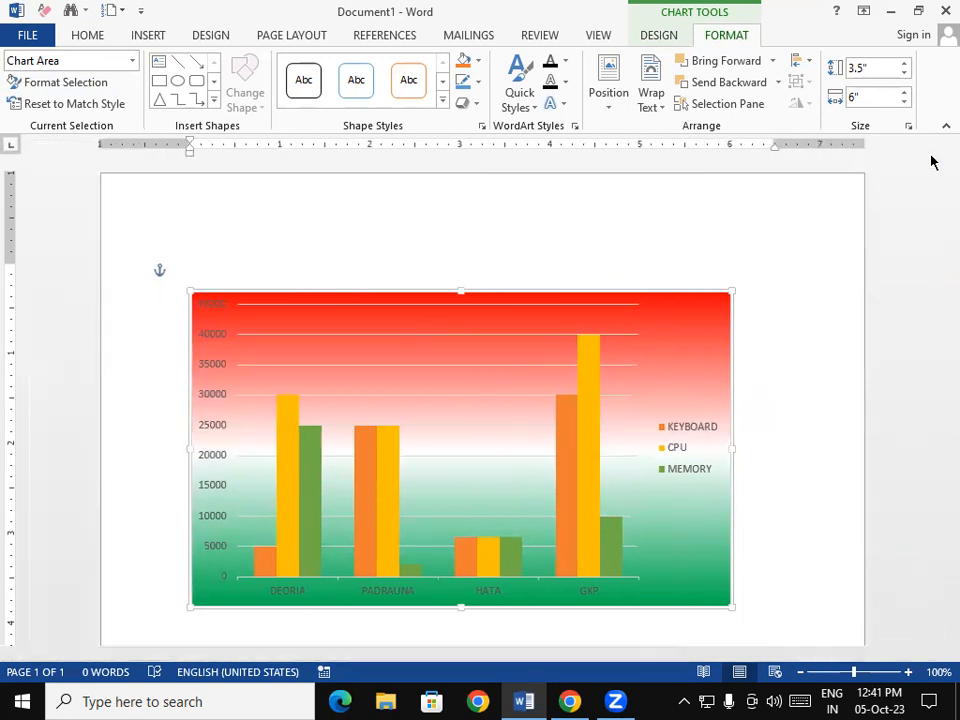
Reset the chart area's formatting to match the chart style and deselect the chart.
{"action": "left_click", "coordinate": [86, 105]}
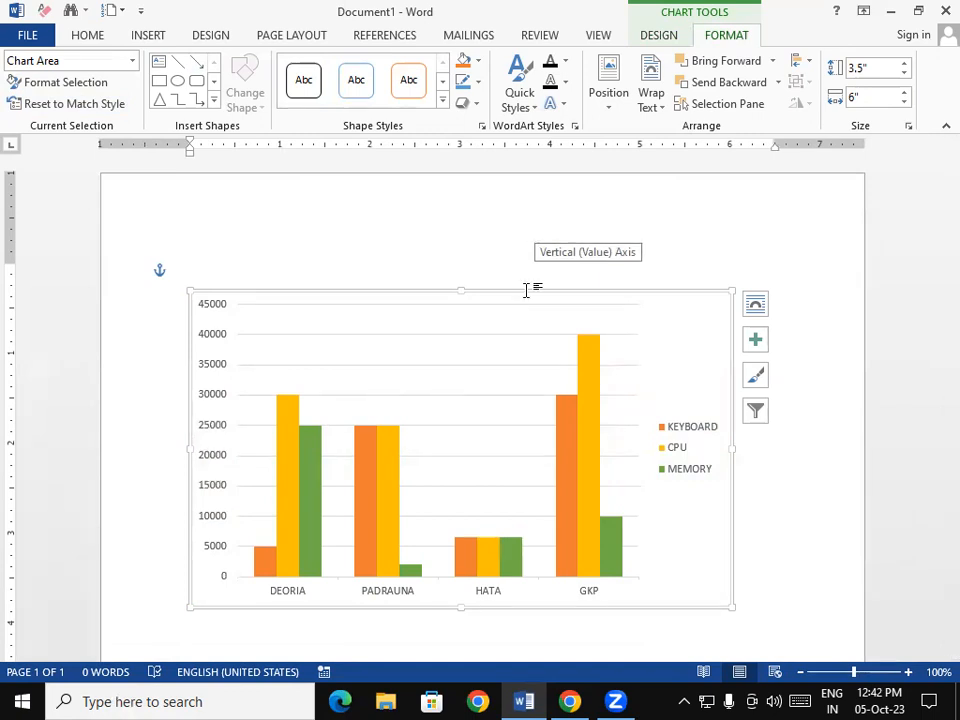
{"action": "mouse_move", "coordinate": [569, 701]}
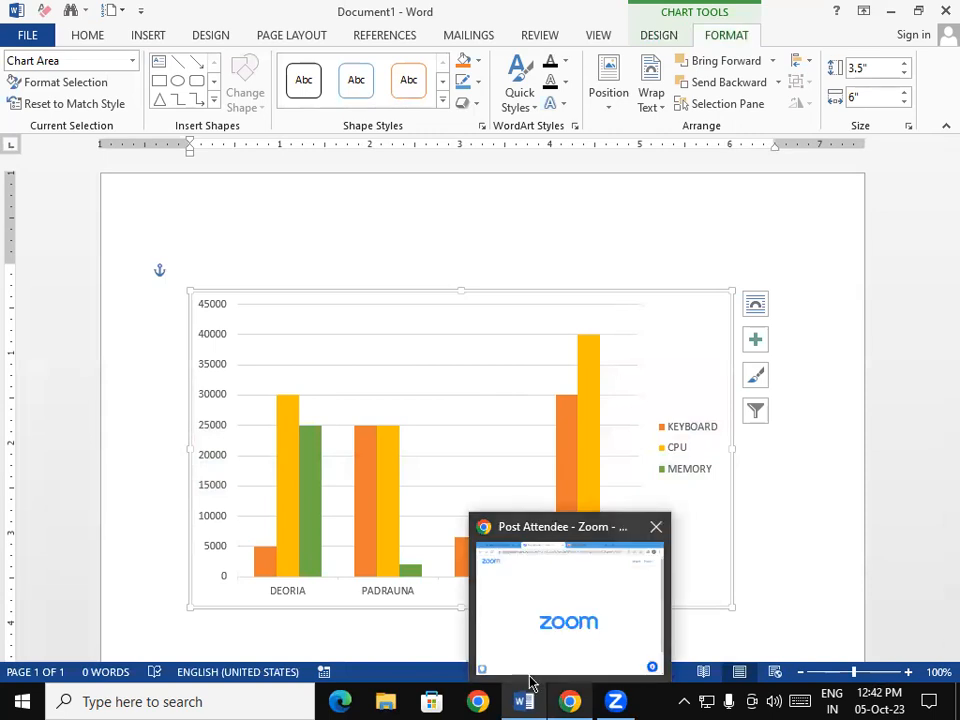
{"action": "left_click", "coordinate": [449, 223]}
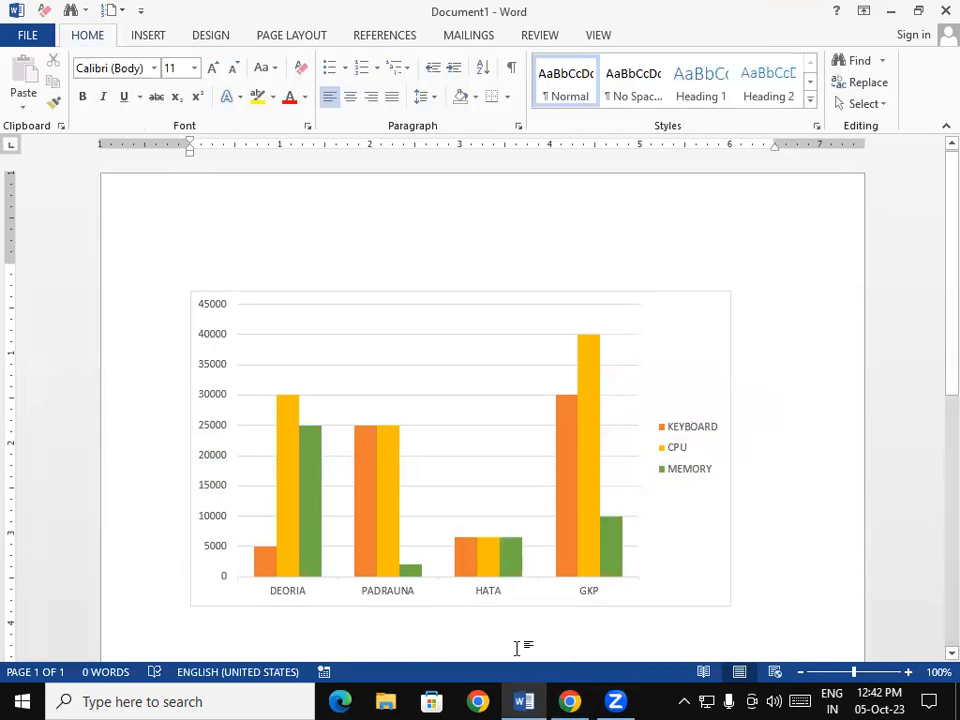